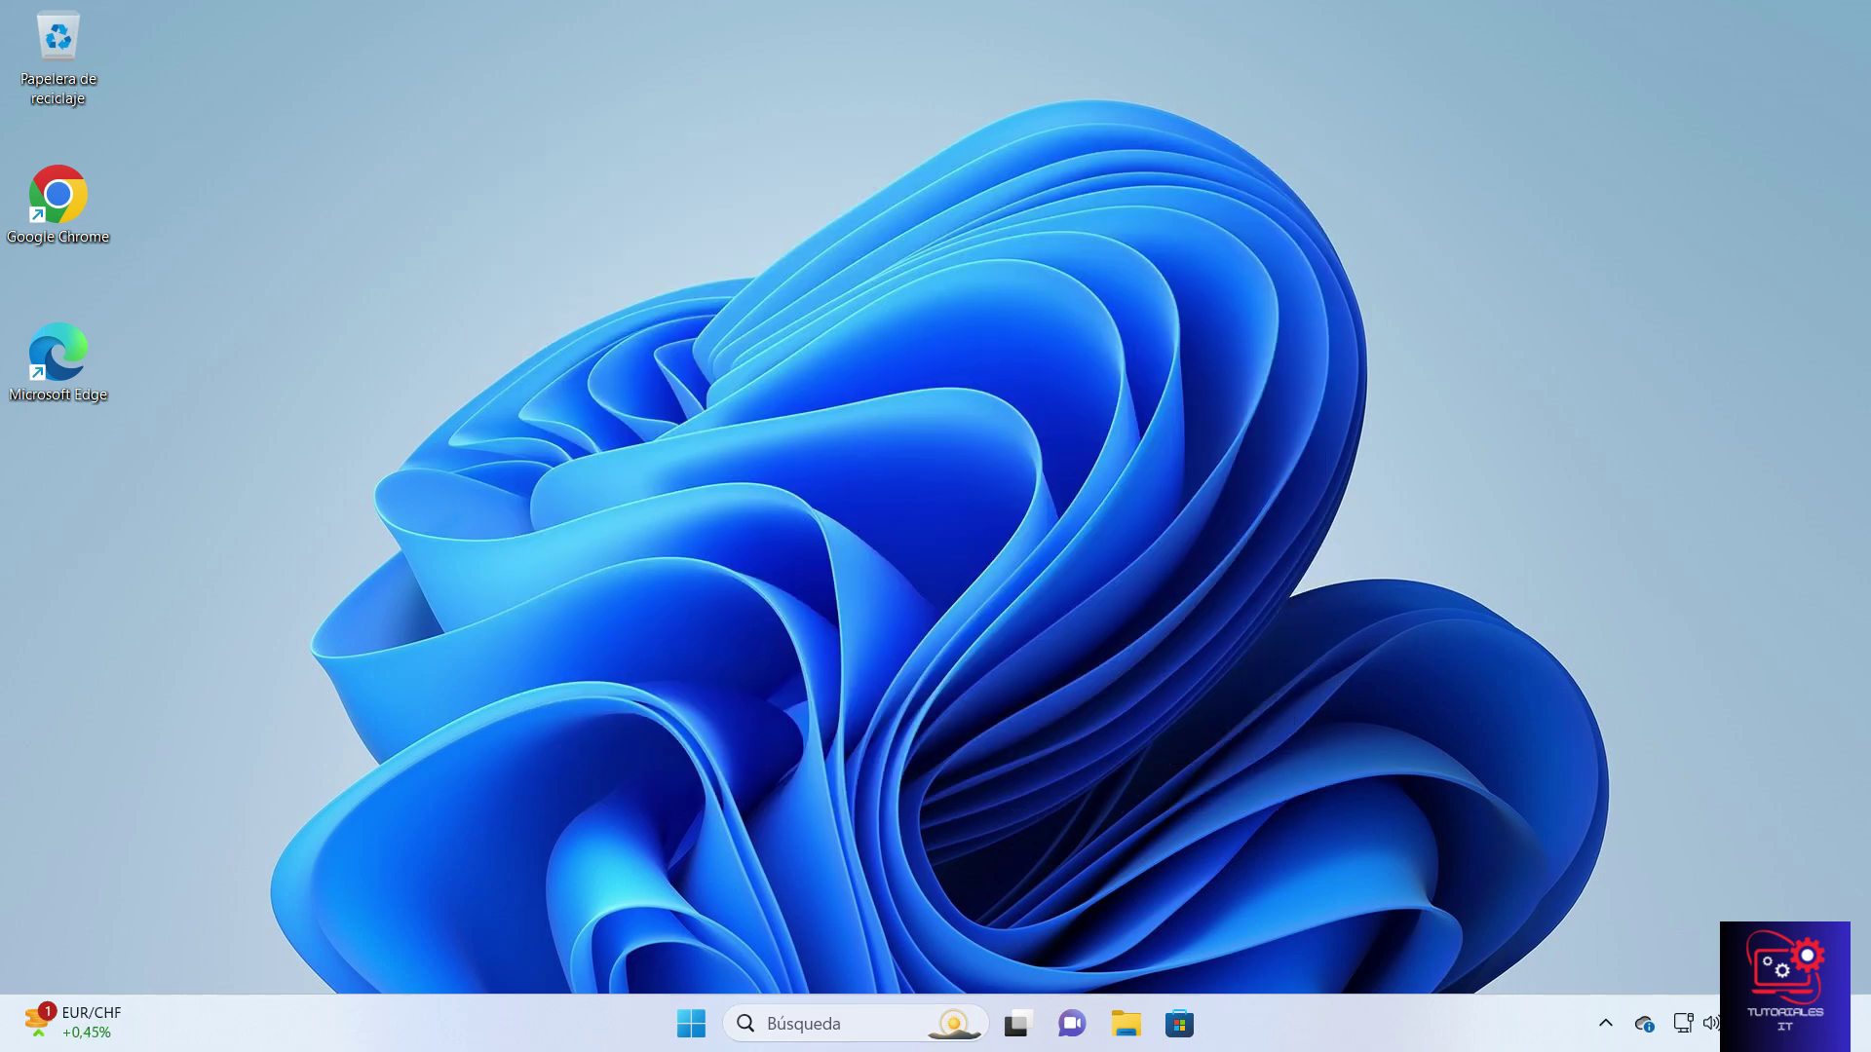
- Find and open the Microsoft Store from the Windows search
{"action": "left_click", "coordinate": [794, 1031]}
{"action": "type", "text": "store"}
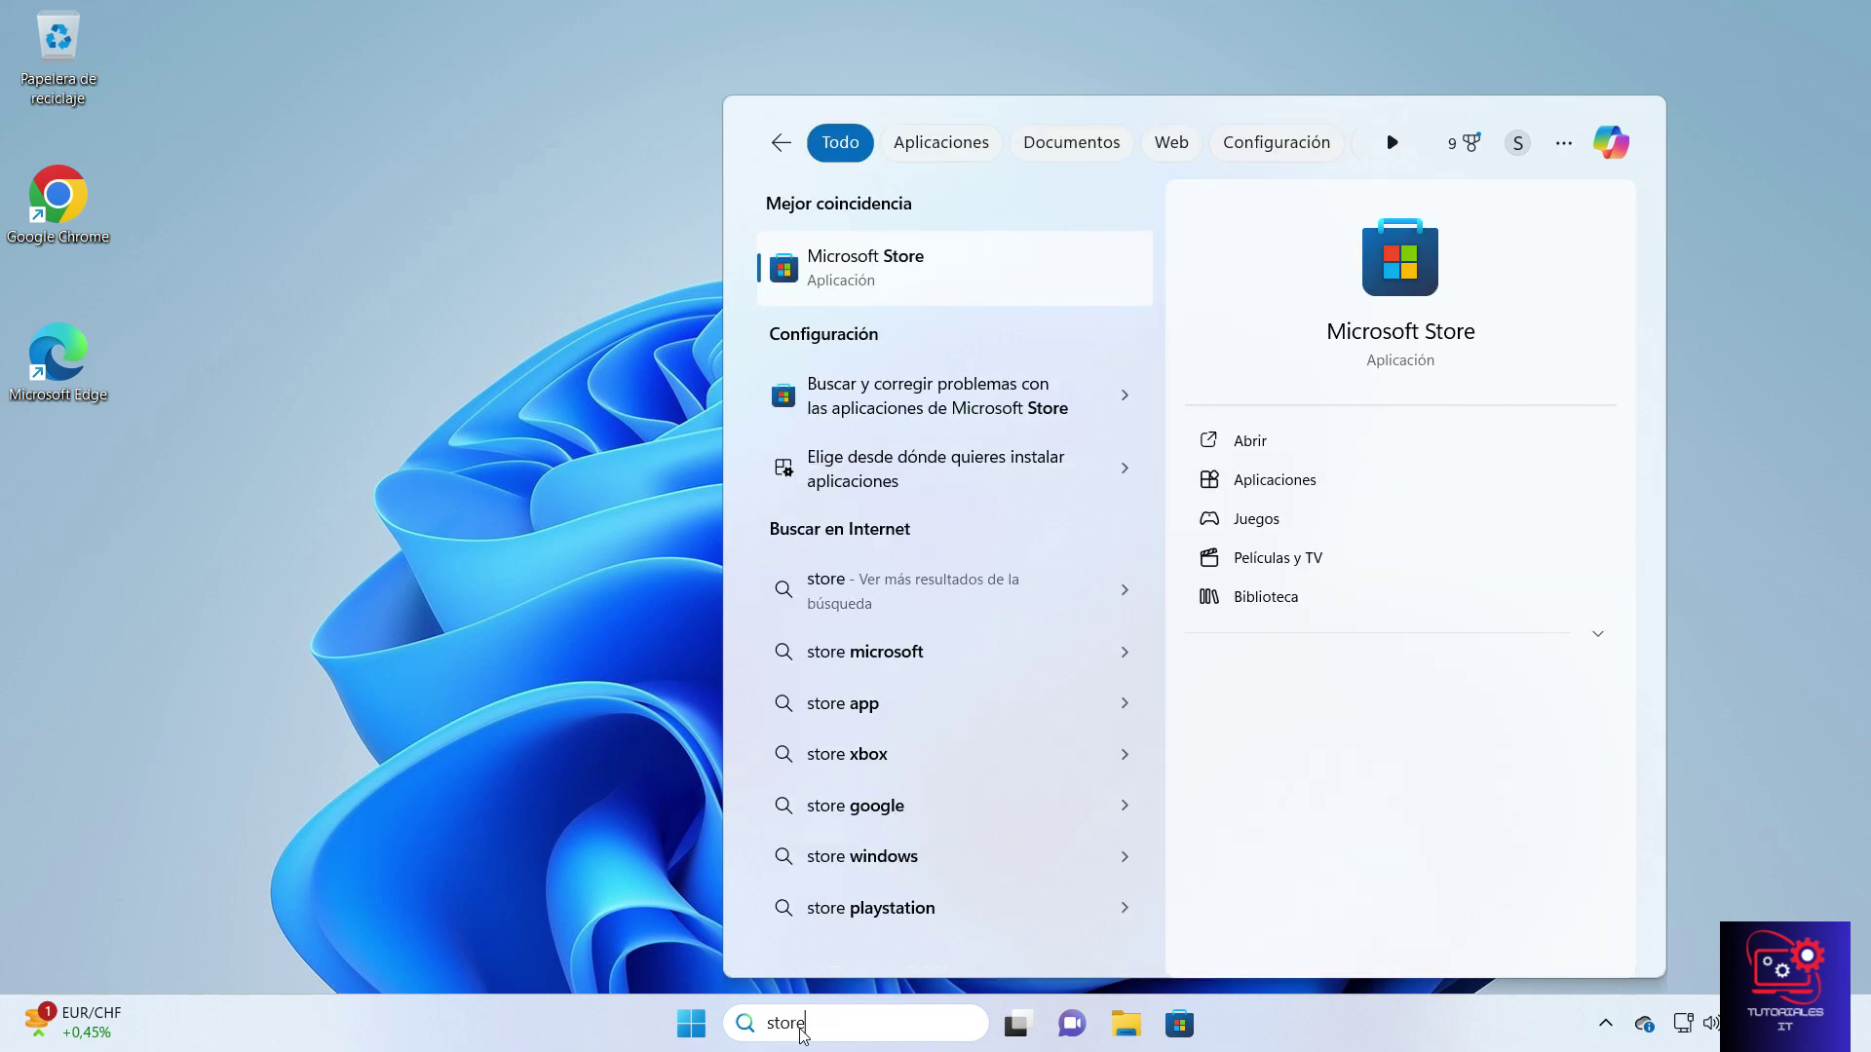
{"action": "left_click", "coordinate": [908, 285]}
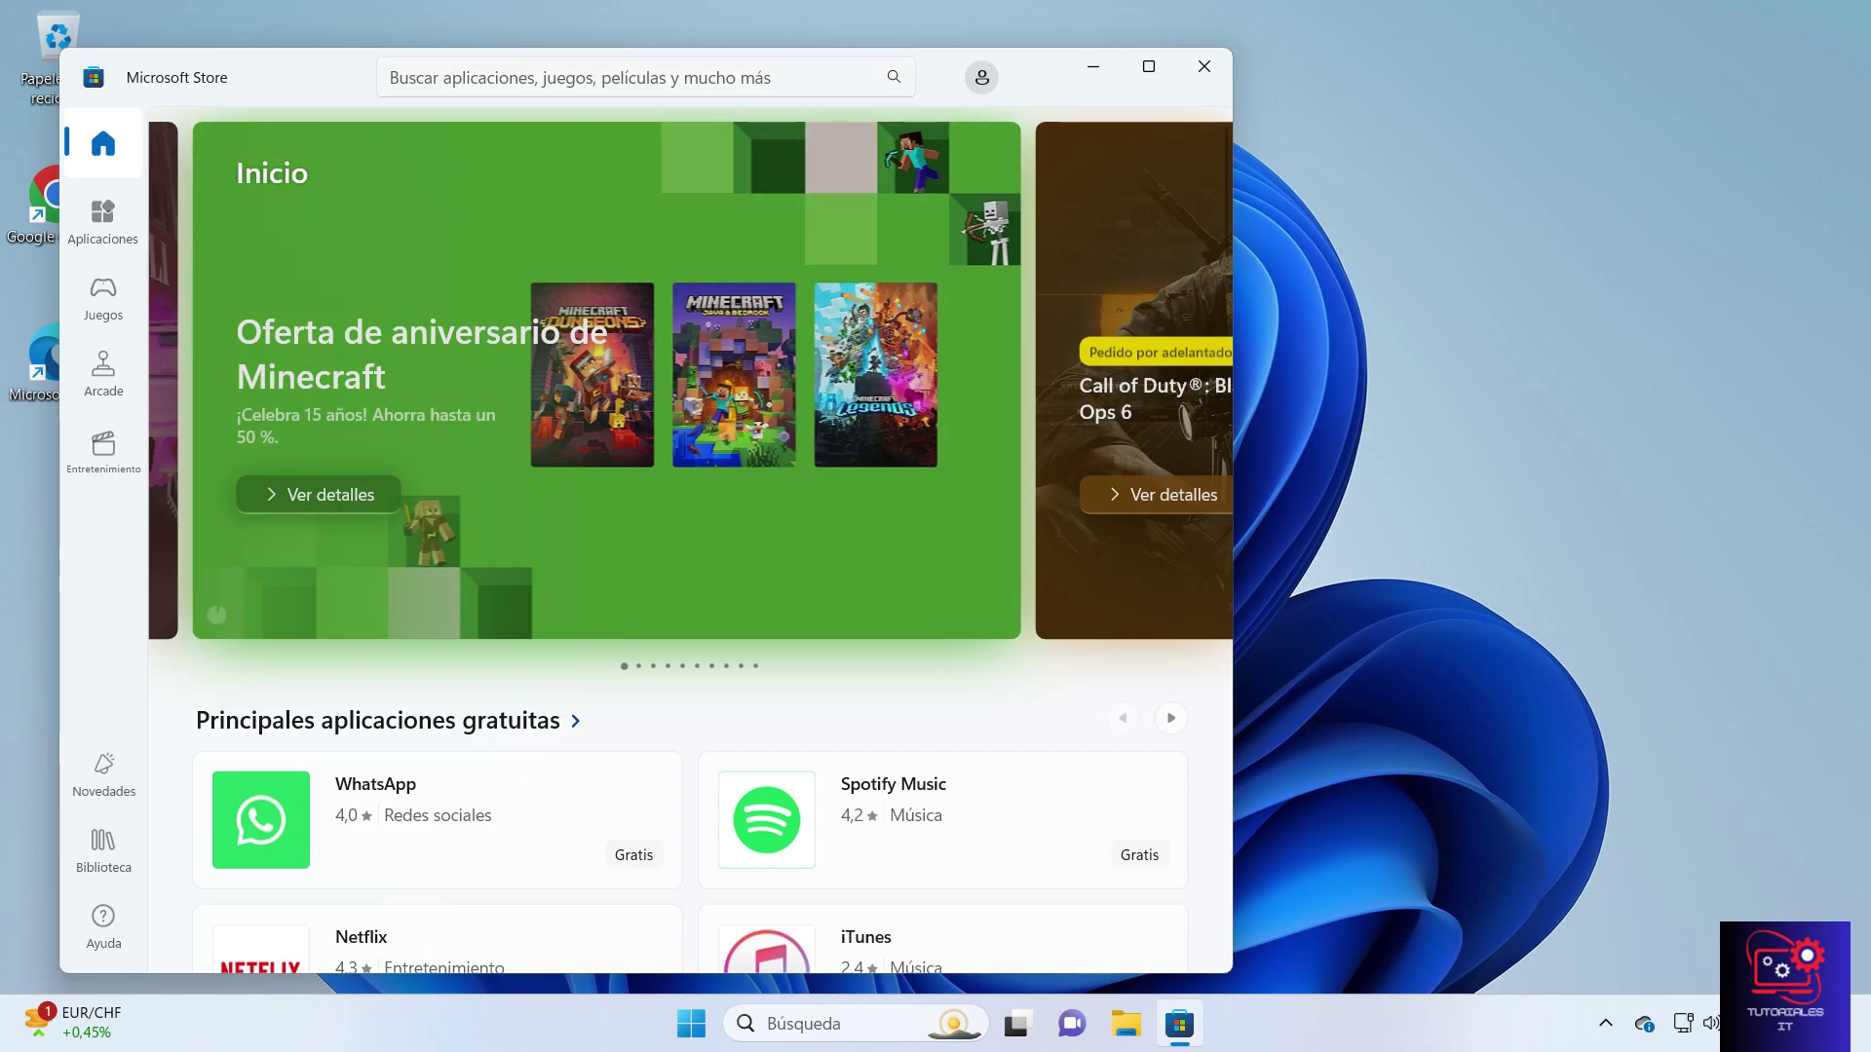
- Find Microsoft PowerToys in the store, install it, and close the store window
{"action": "left_click", "coordinate": [585, 78]}
{"action": "type", "text": "power toys"}
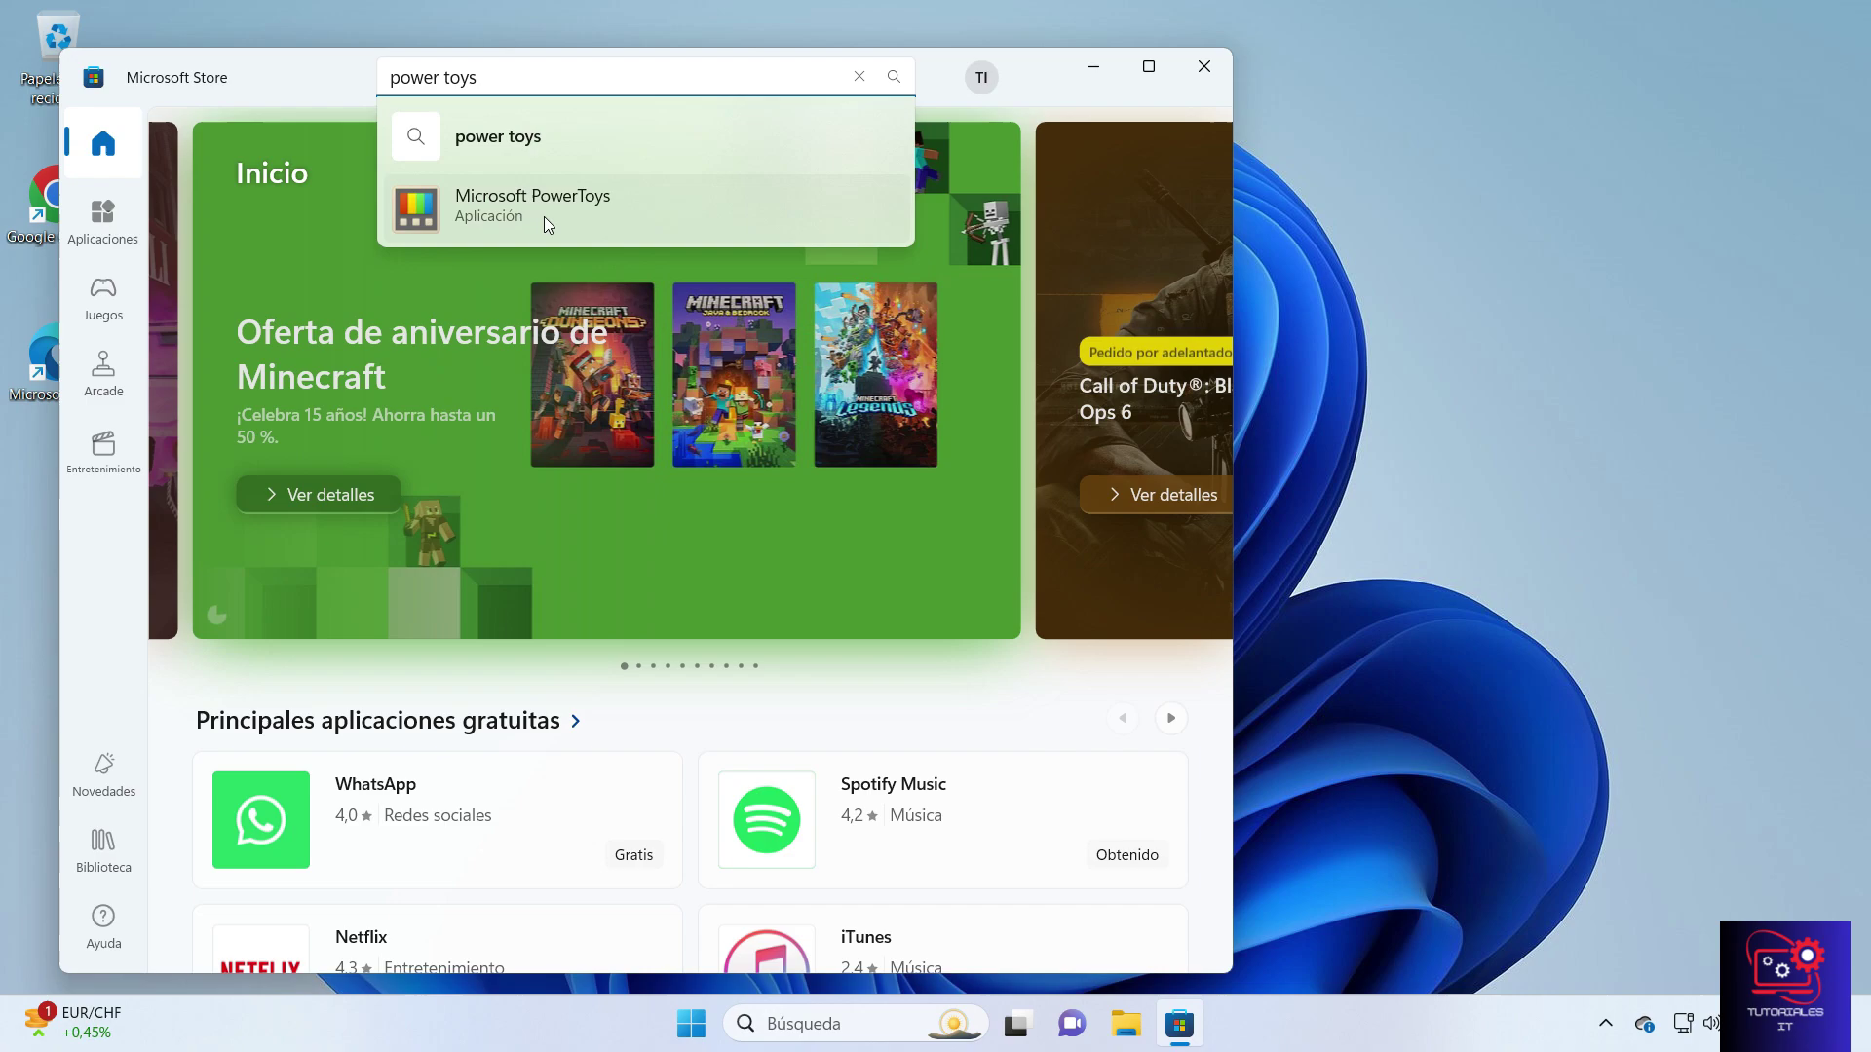
{"action": "left_click", "coordinate": [548, 215]}
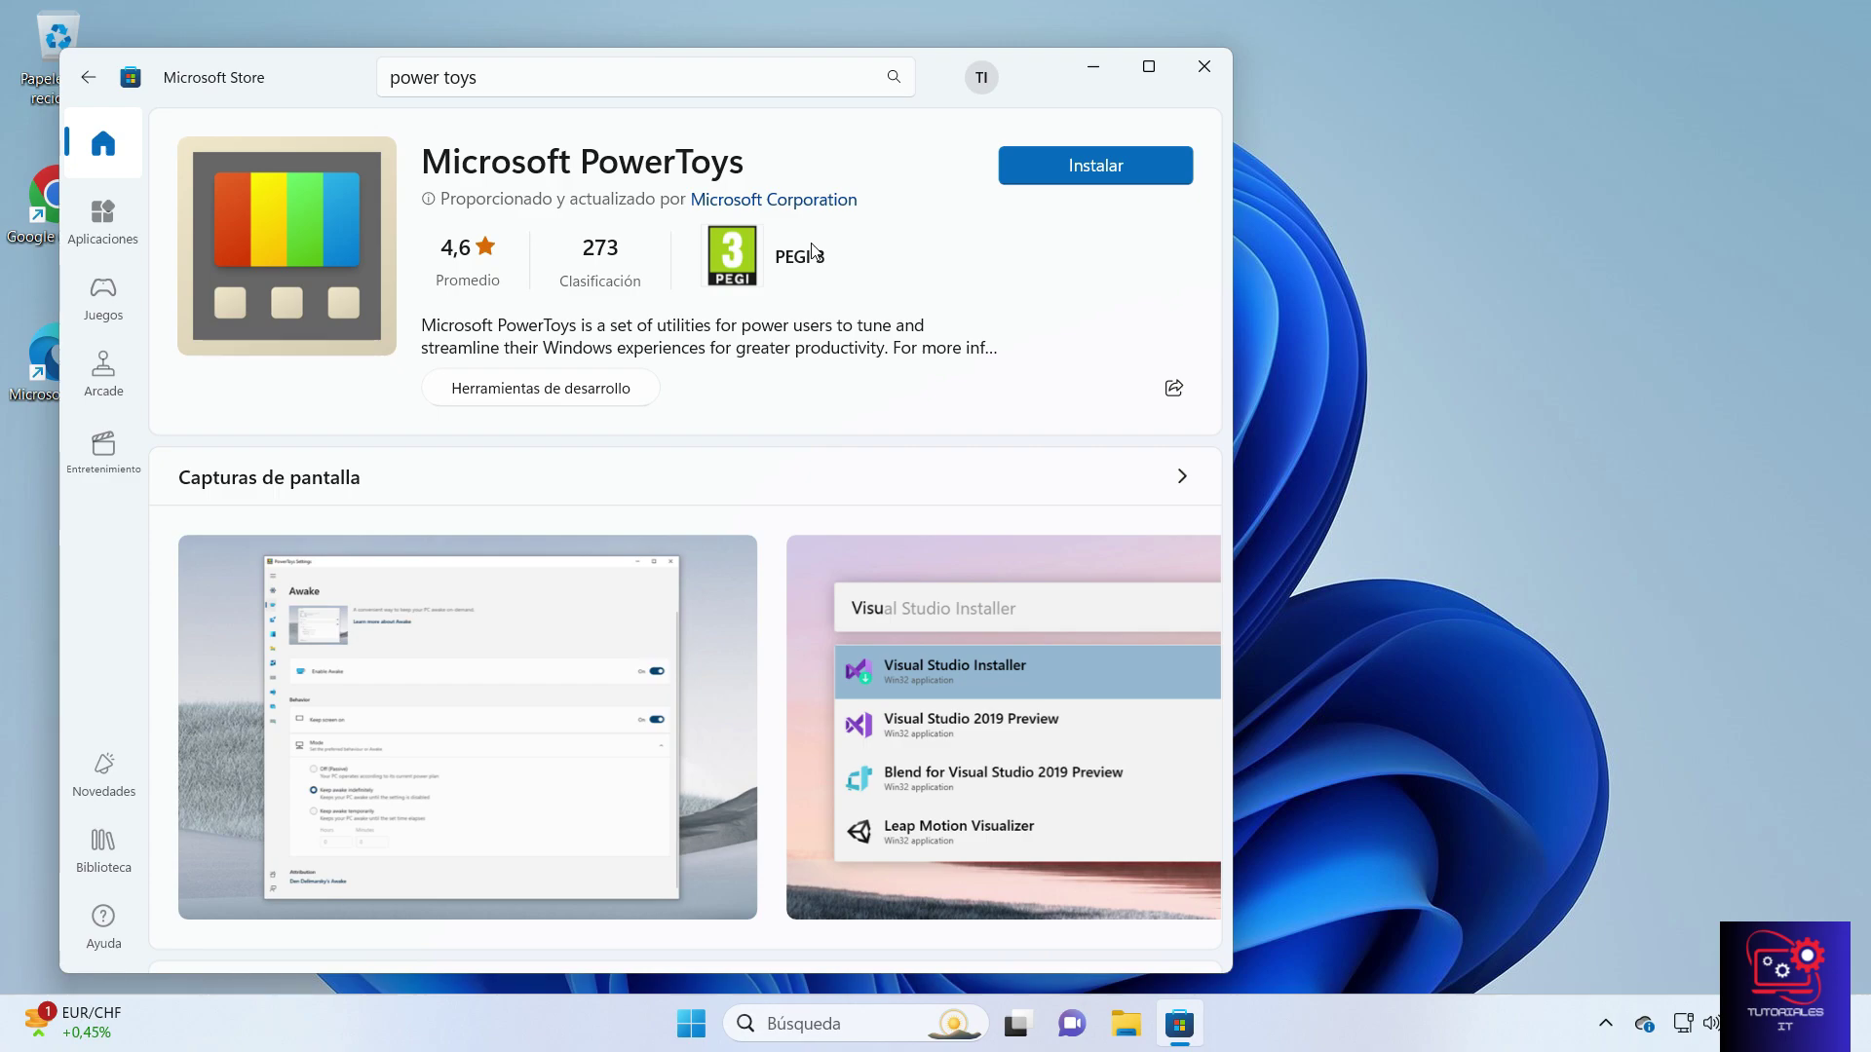
{"action": "left_click", "coordinate": [1106, 168]}
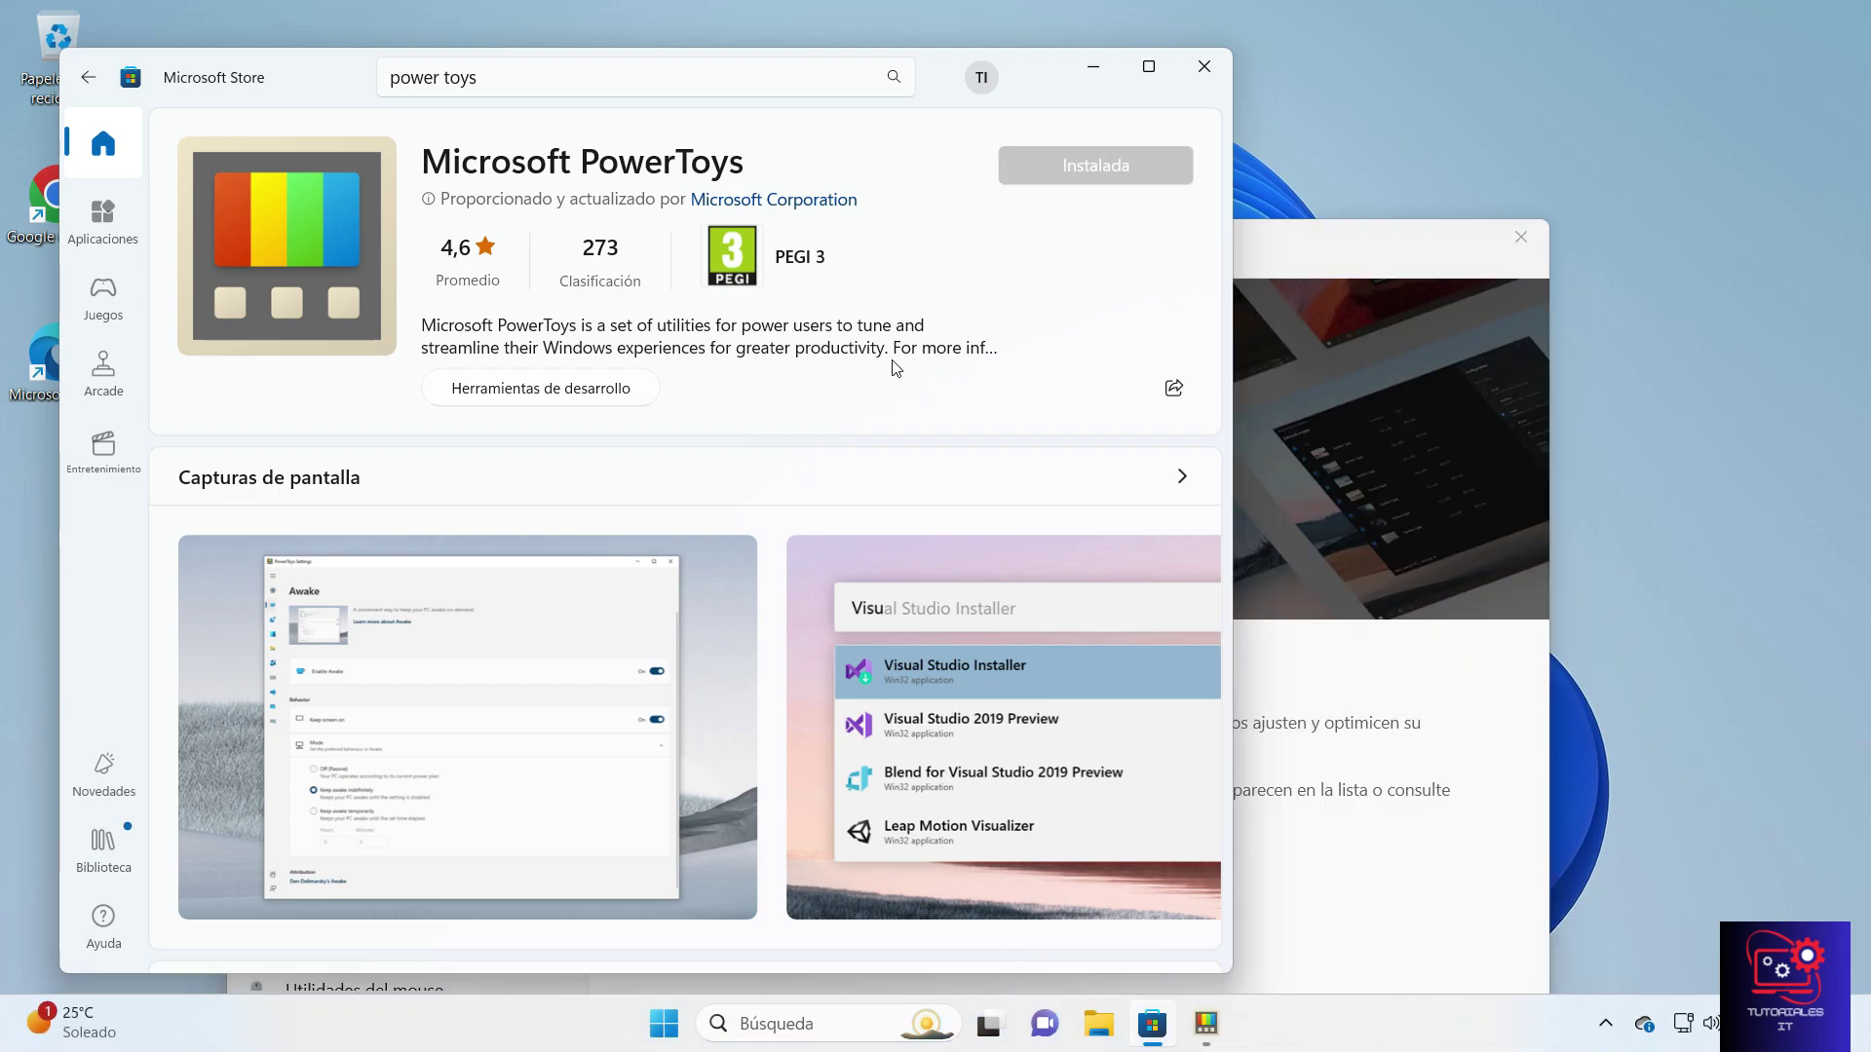
{"action": "left_click", "coordinate": [1211, 66]}
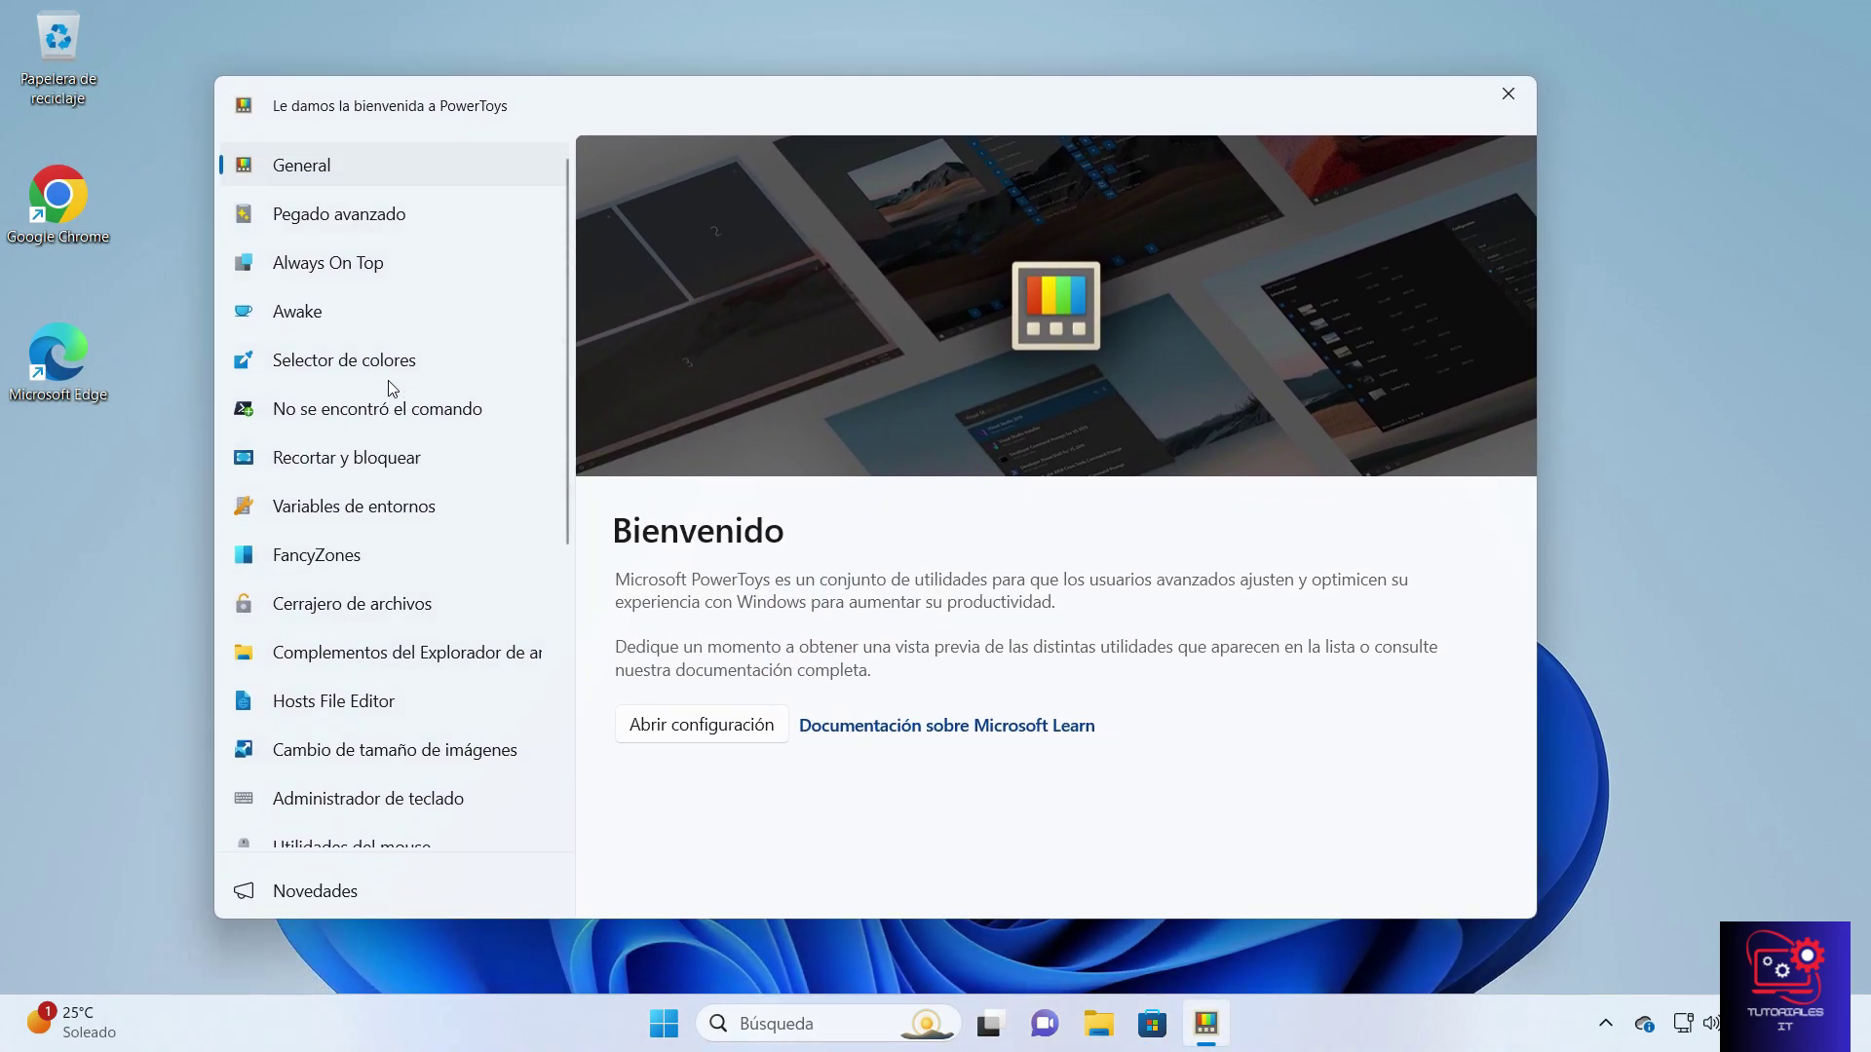
- Open the settings of the PowerToys keyboard manager (Administrador de teclado) and enable it
{"action": "scroll", "coordinate": [388, 382], "scroll_direction": "down", "scroll_amount": 3}
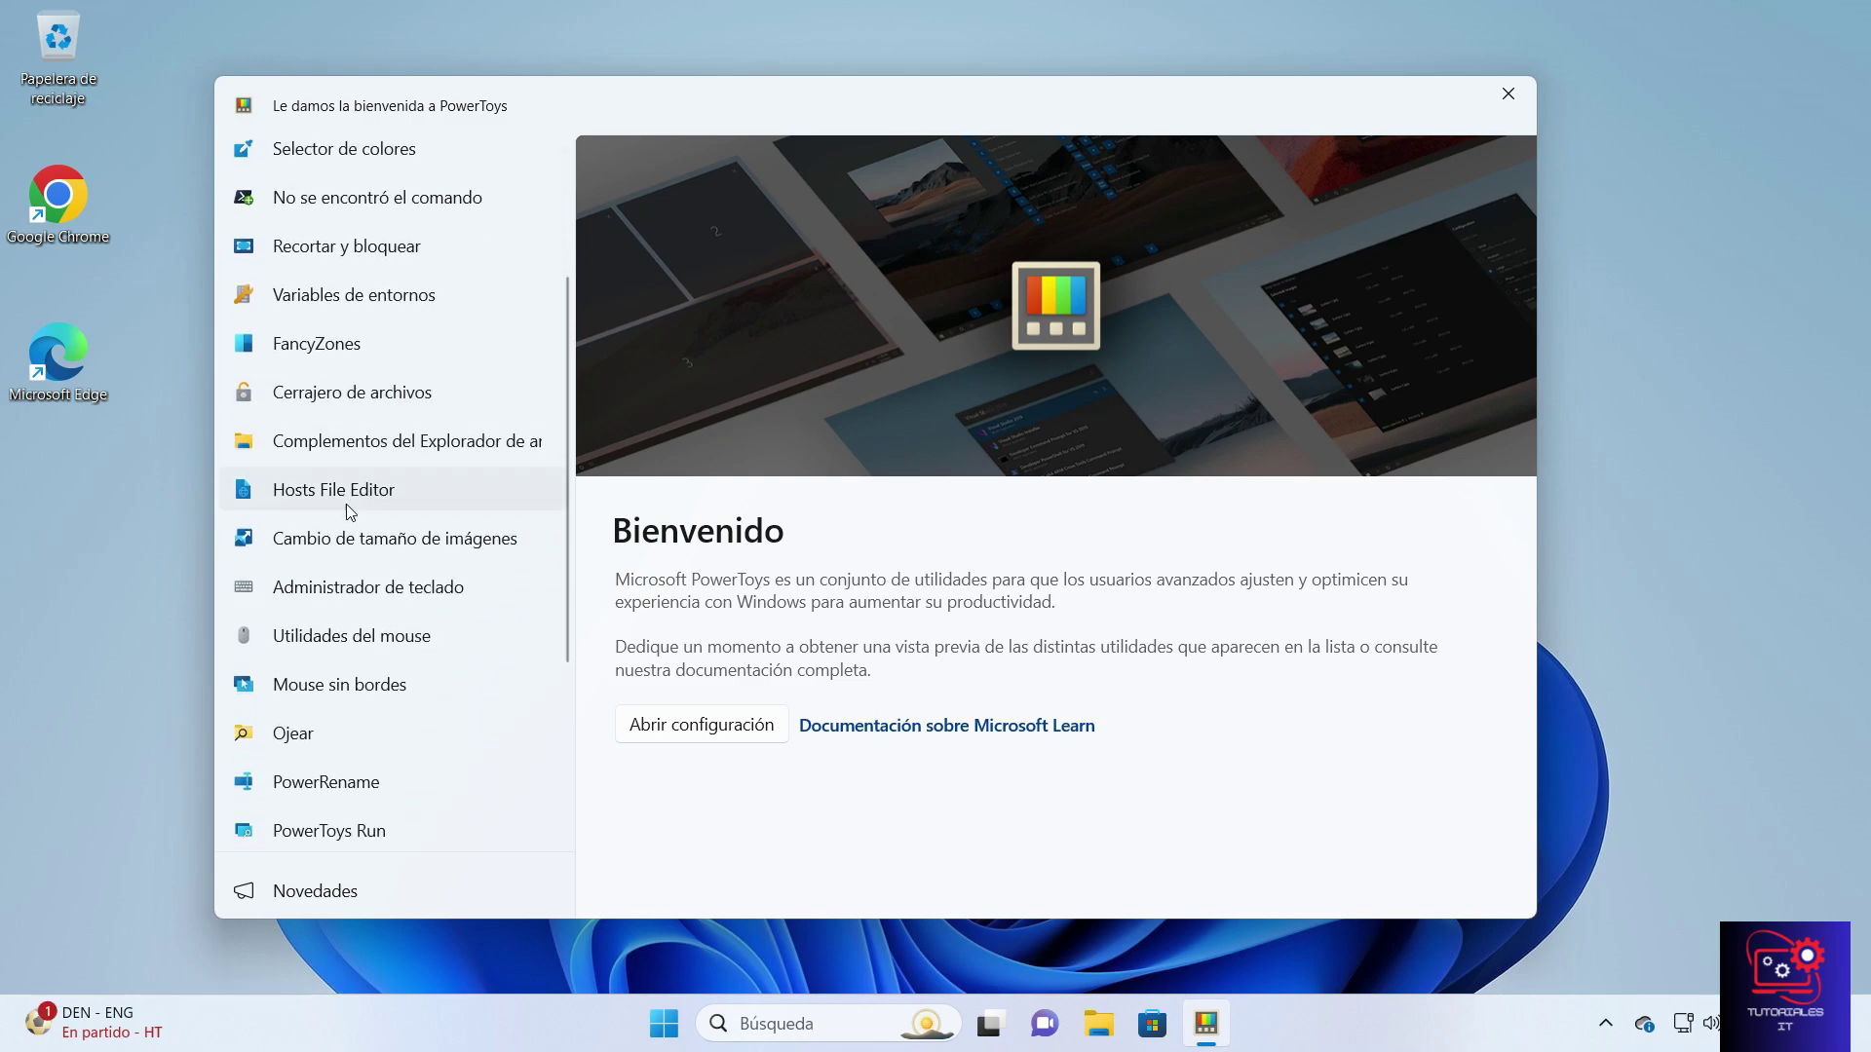
{"action": "left_click", "coordinate": [395, 596]}
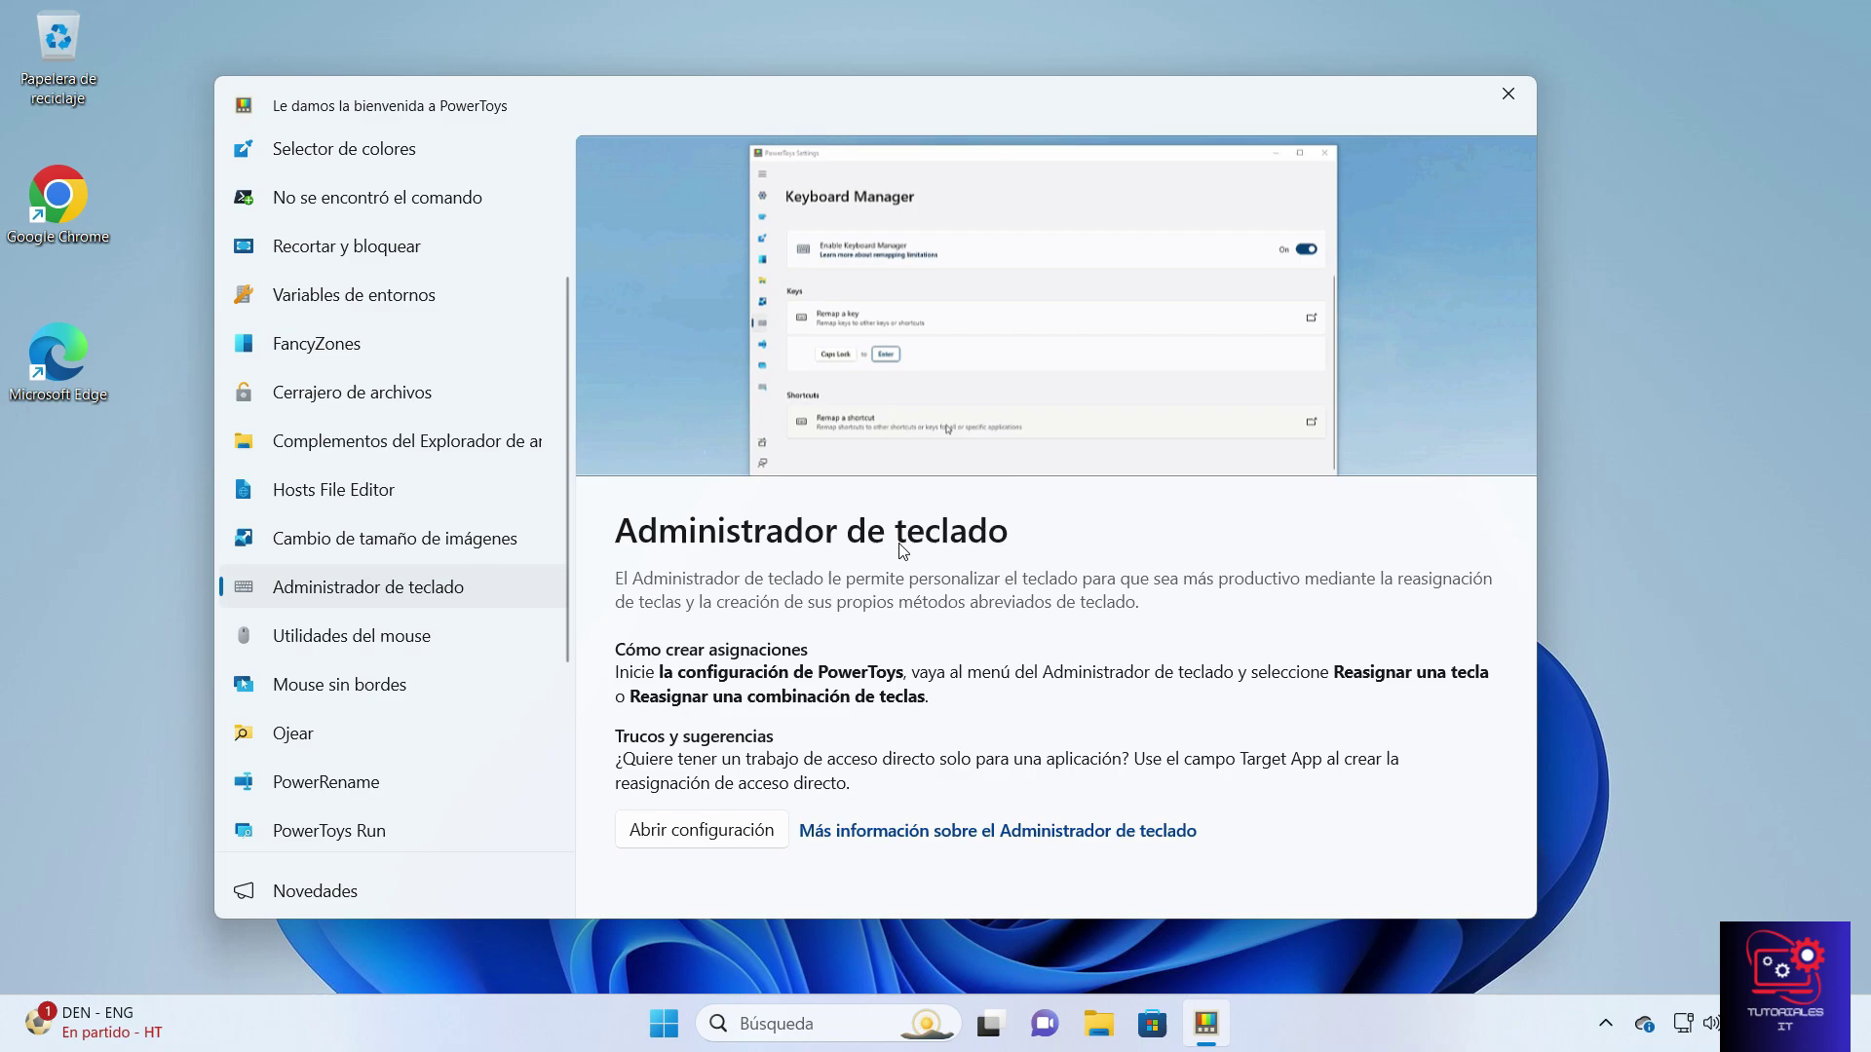
{"action": "left_click", "coordinate": [701, 833]}
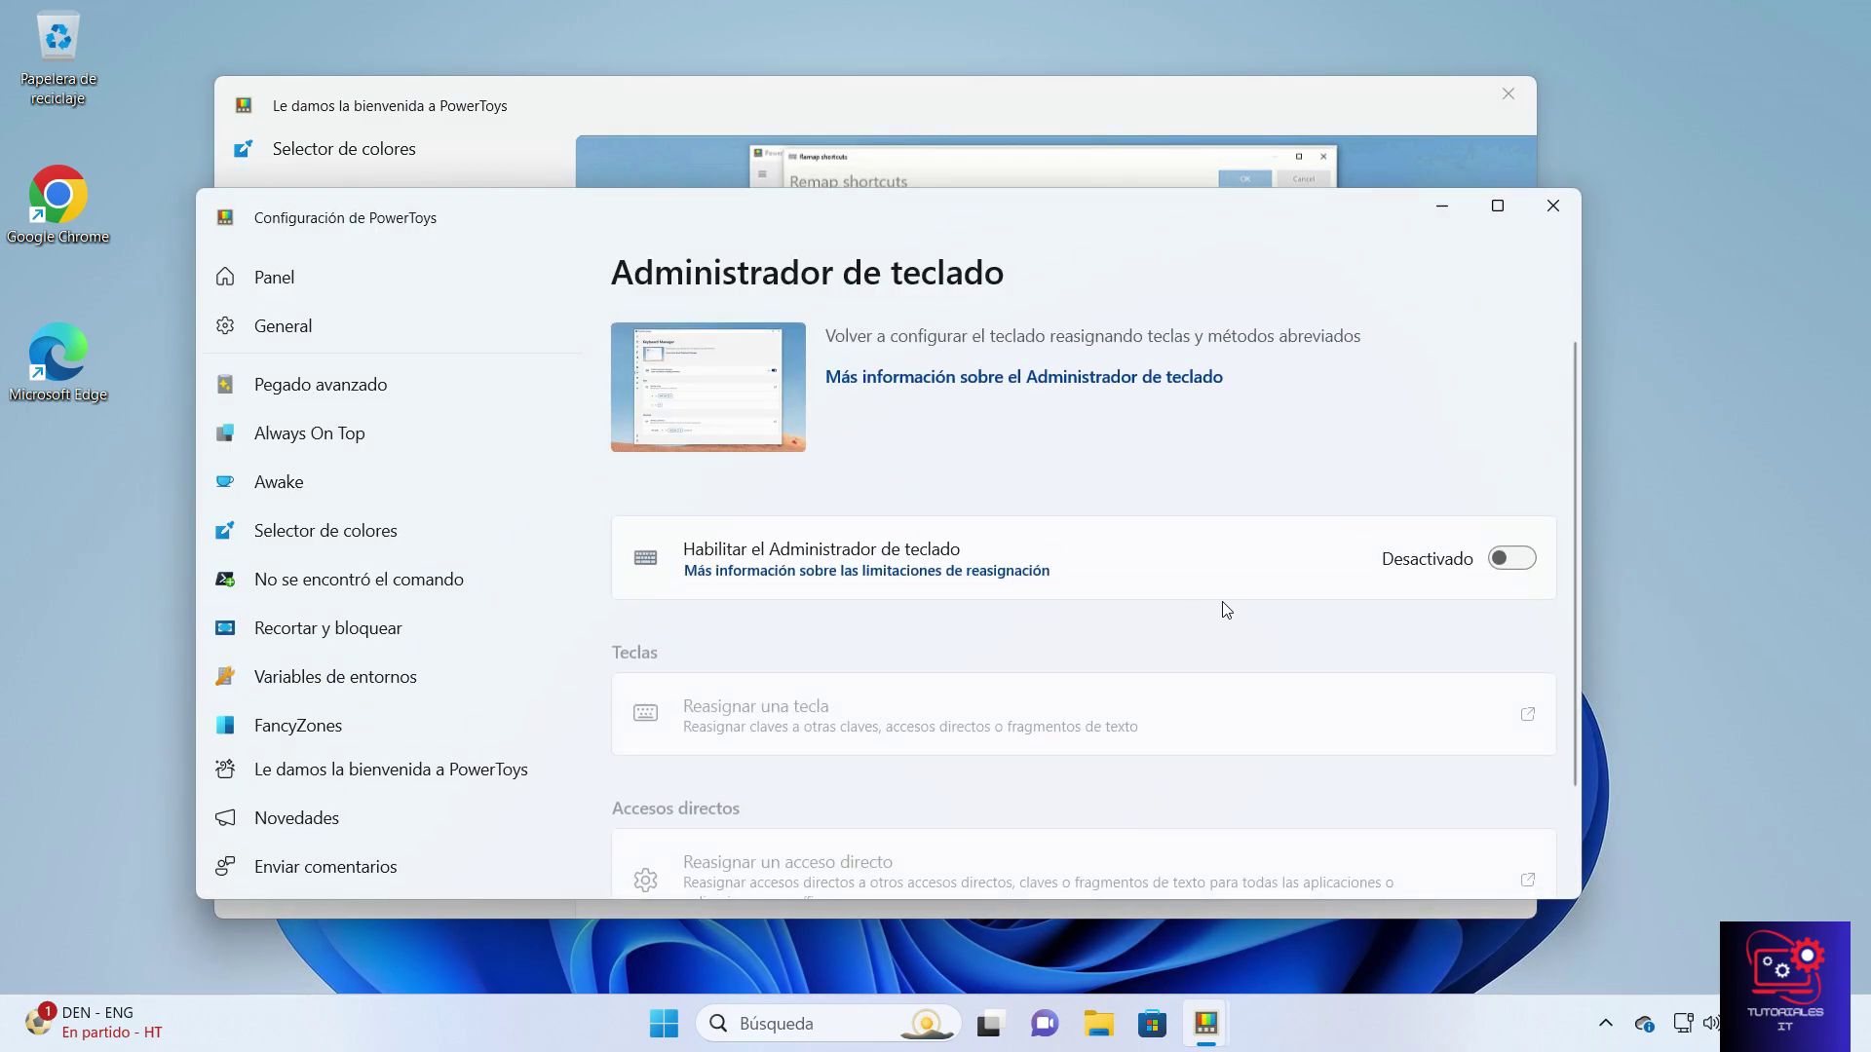
{"action": "left_click", "coordinate": [1514, 563]}
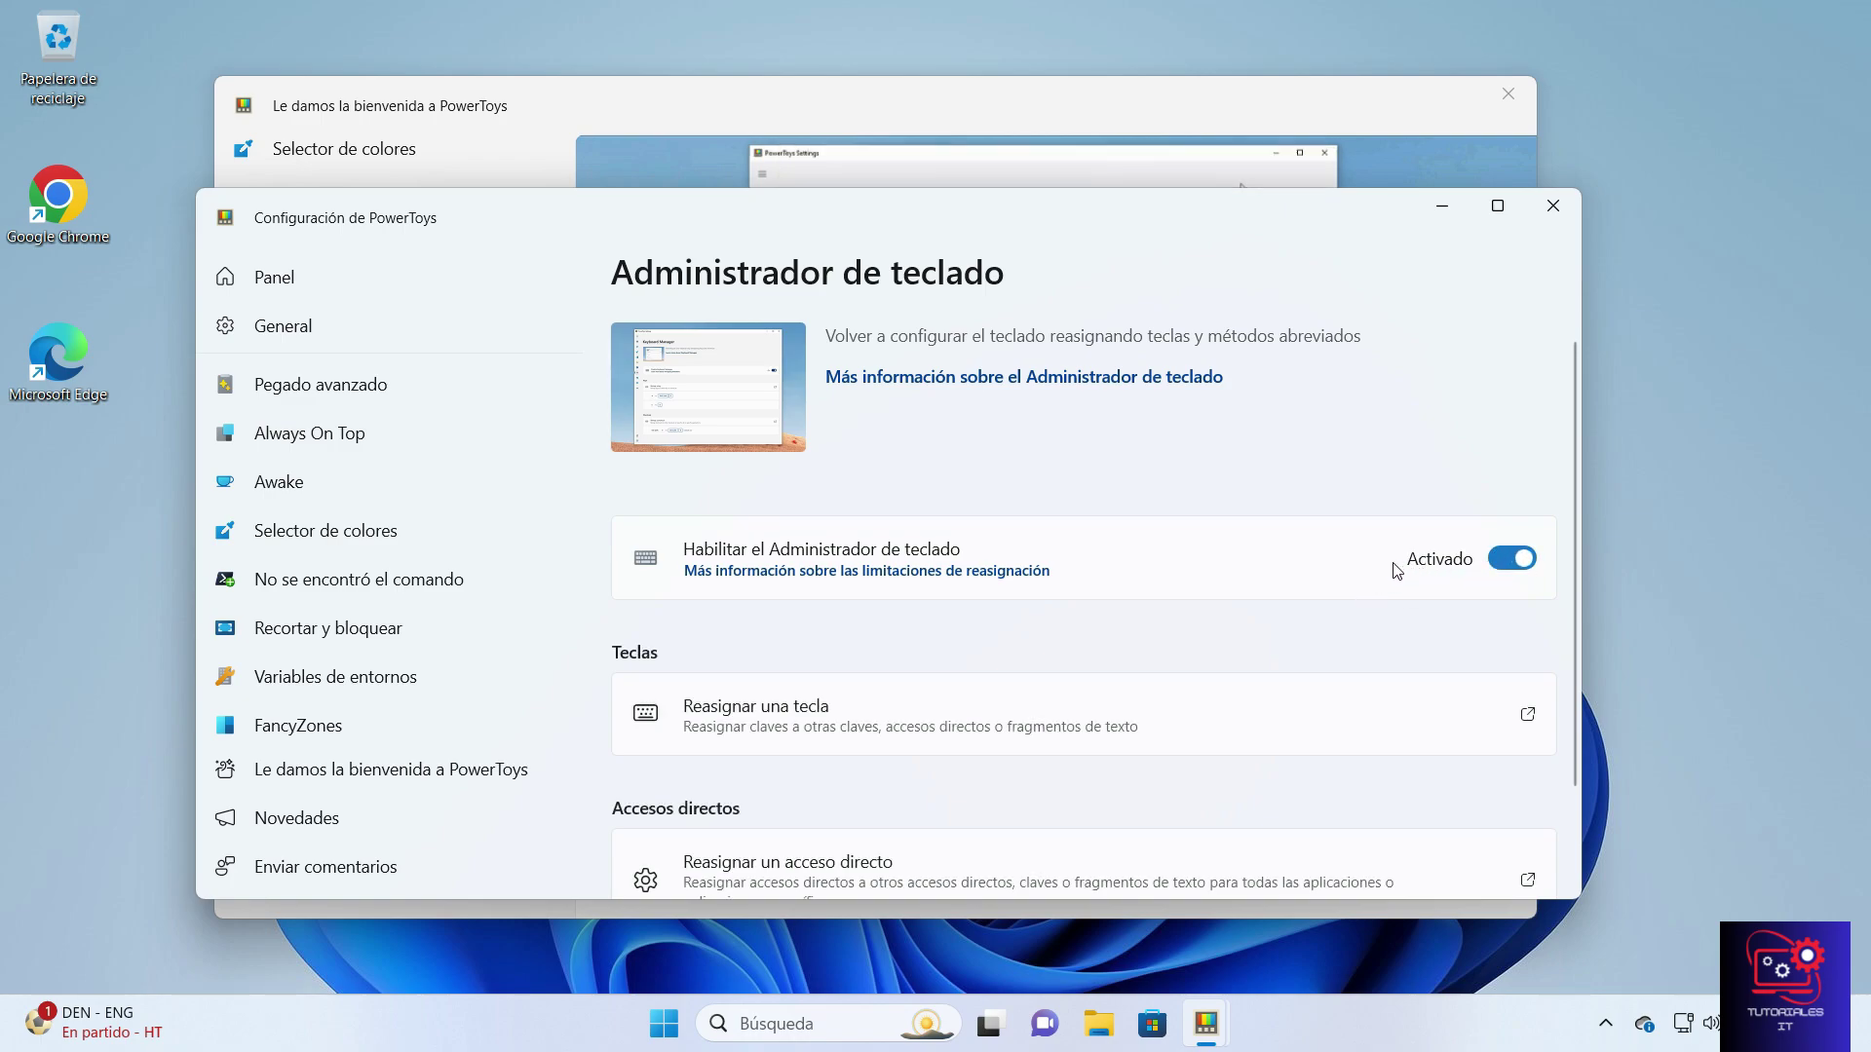
- Add a key remapping that uses the acute accent key (´) as its source key
{"action": "left_click", "coordinate": [864, 707]}
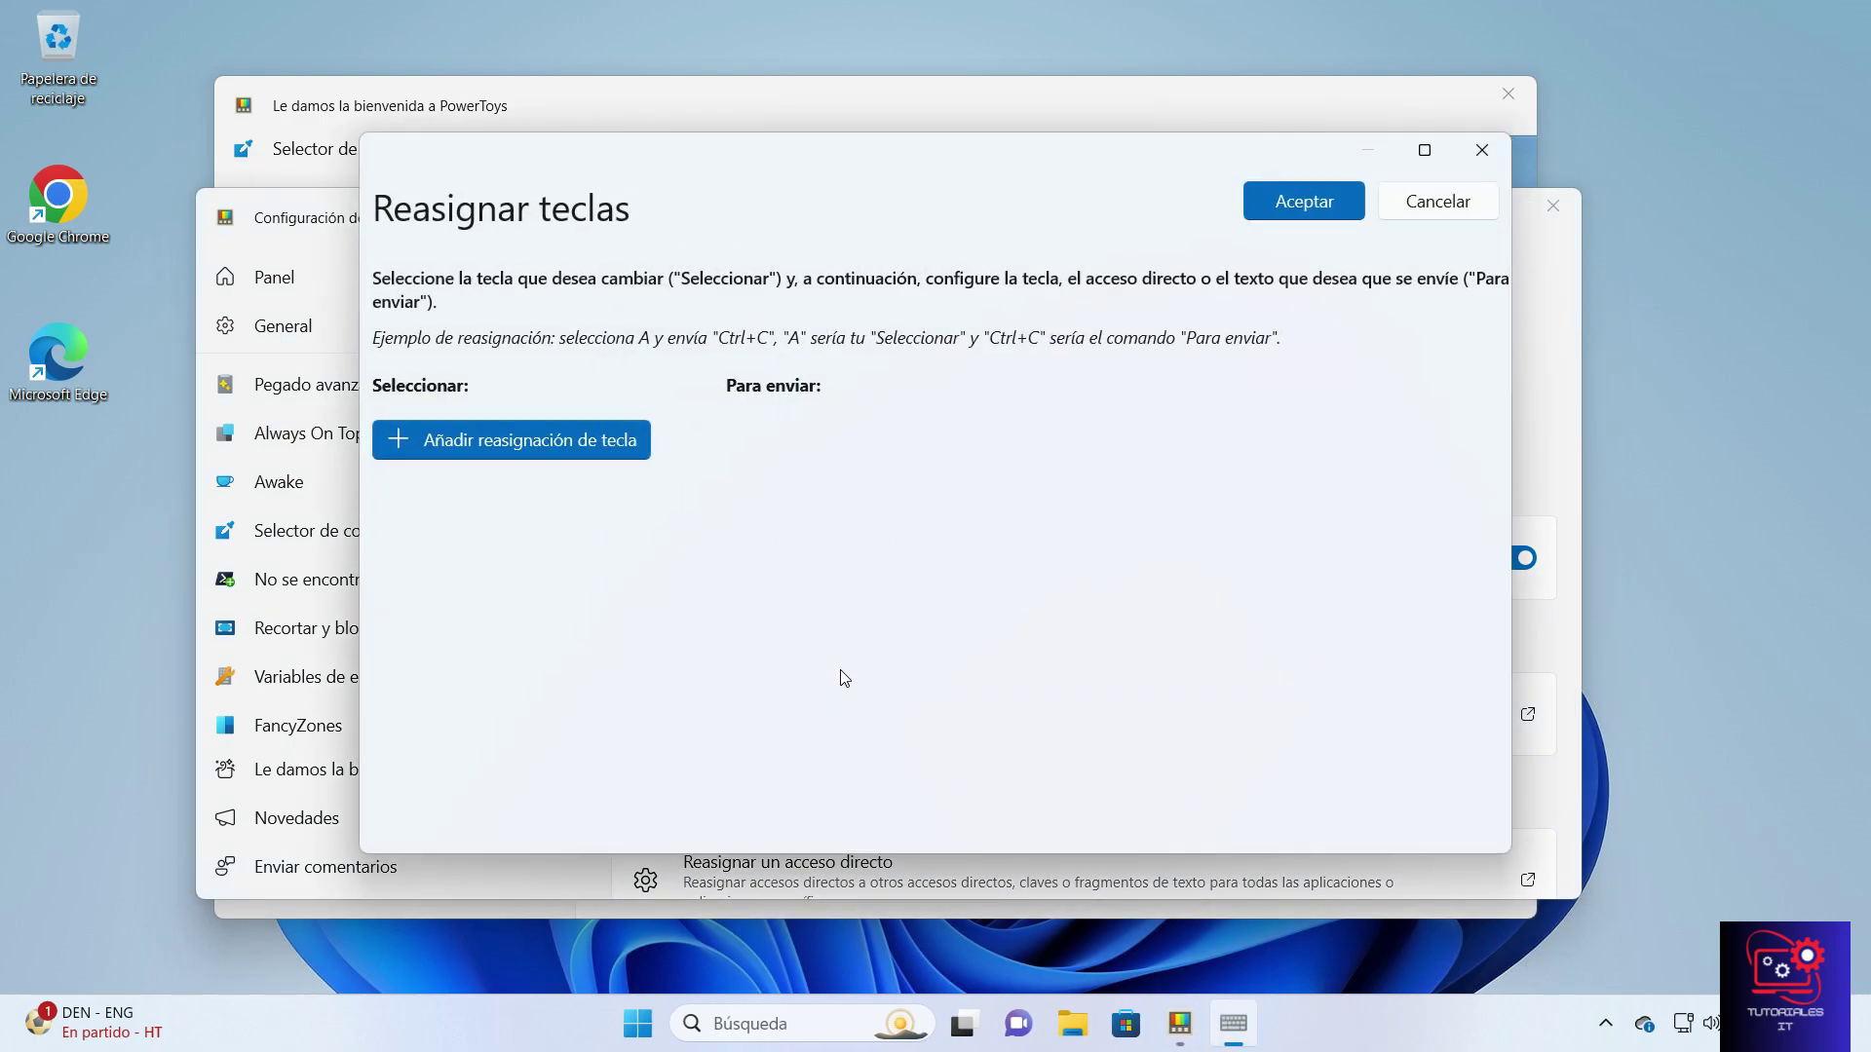
{"action": "left_click", "coordinate": [473, 445]}
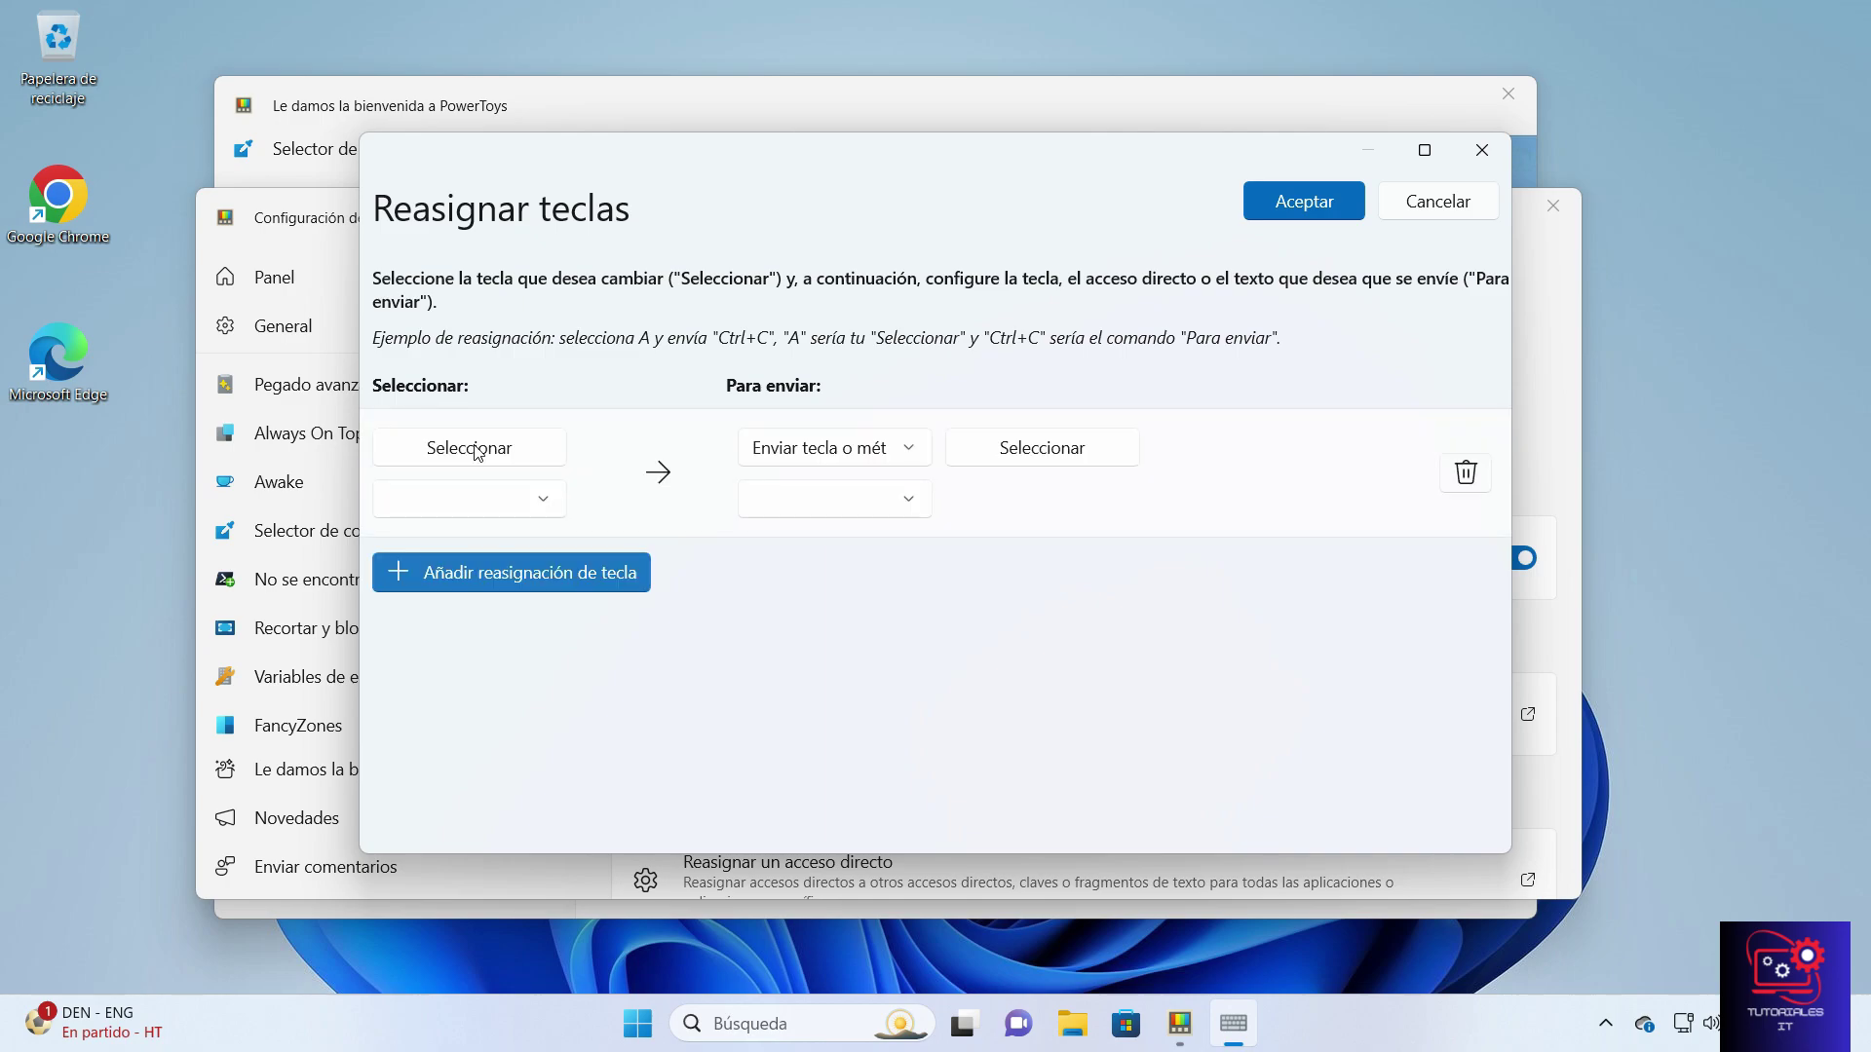
{"action": "left_click", "coordinate": [544, 499]}
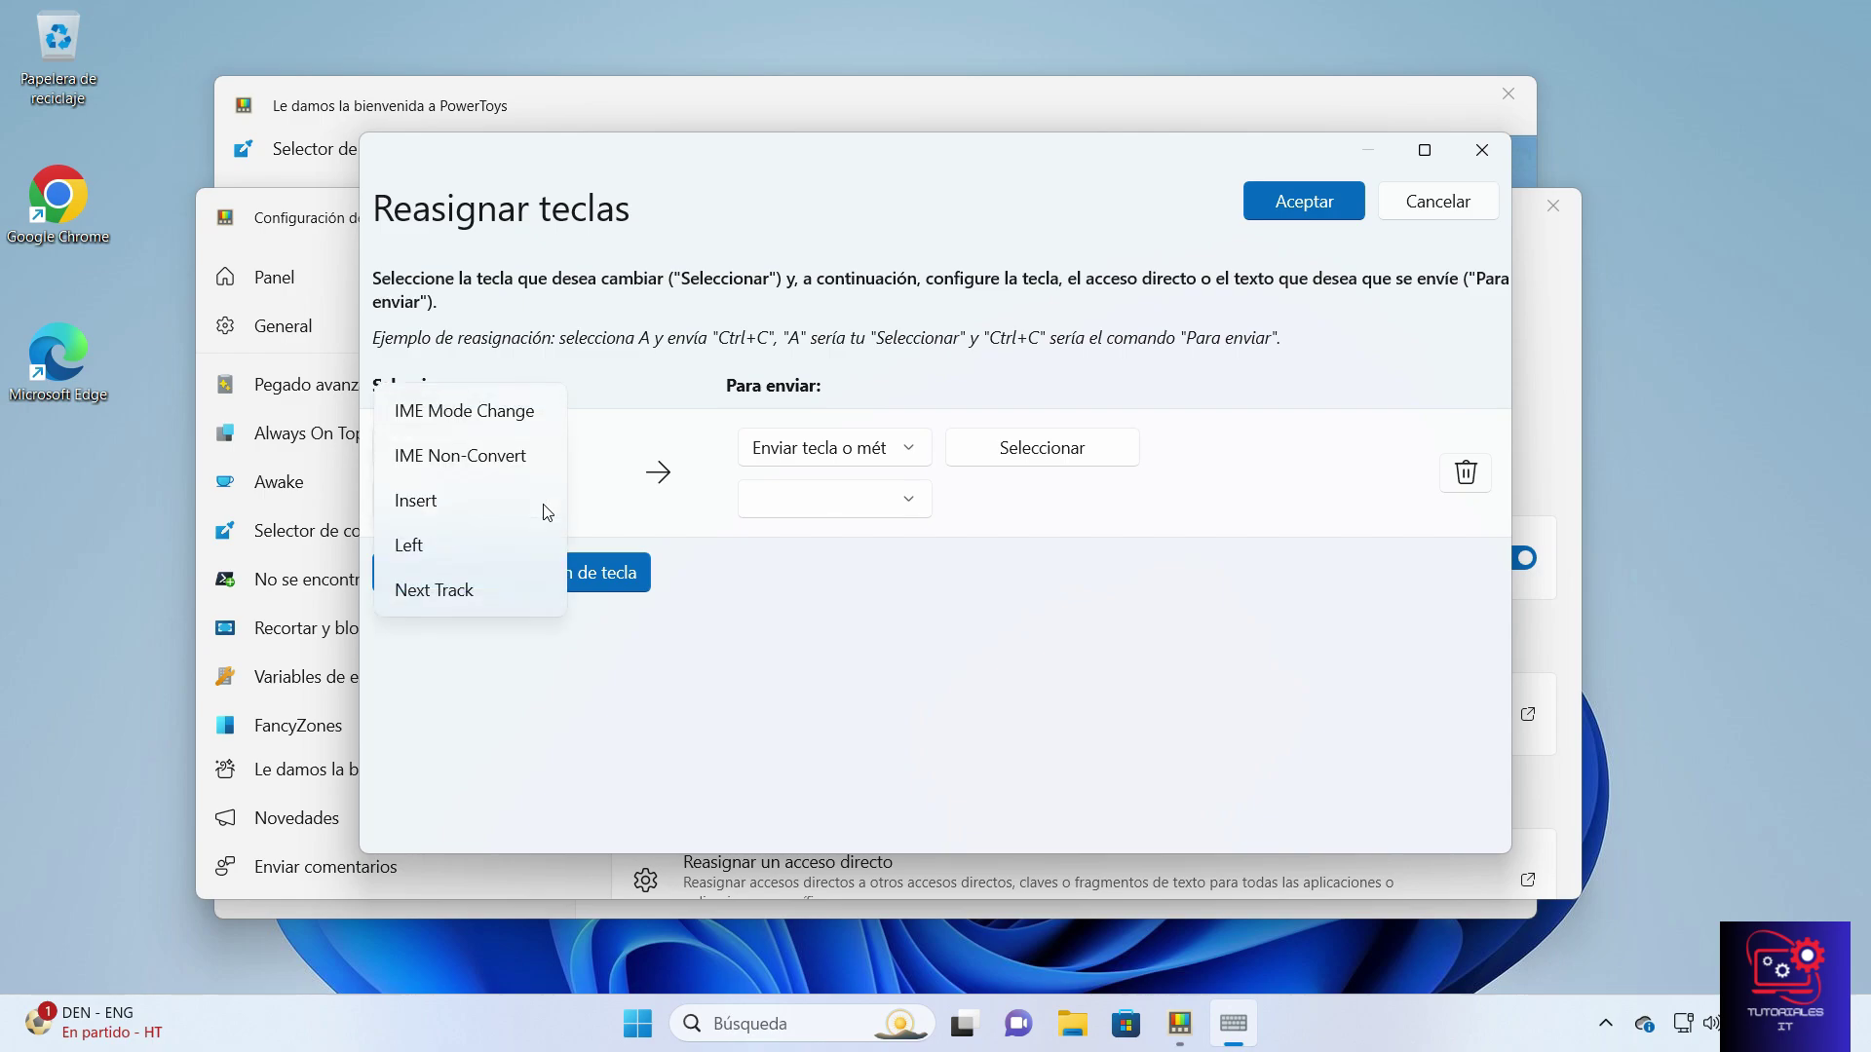
{"action": "scroll", "coordinate": [546, 512], "scroll_direction": "up", "scroll_amount": 3}
{"action": "scroll", "coordinate": [472, 529], "scroll_direction": "up", "scroll_amount": 10}
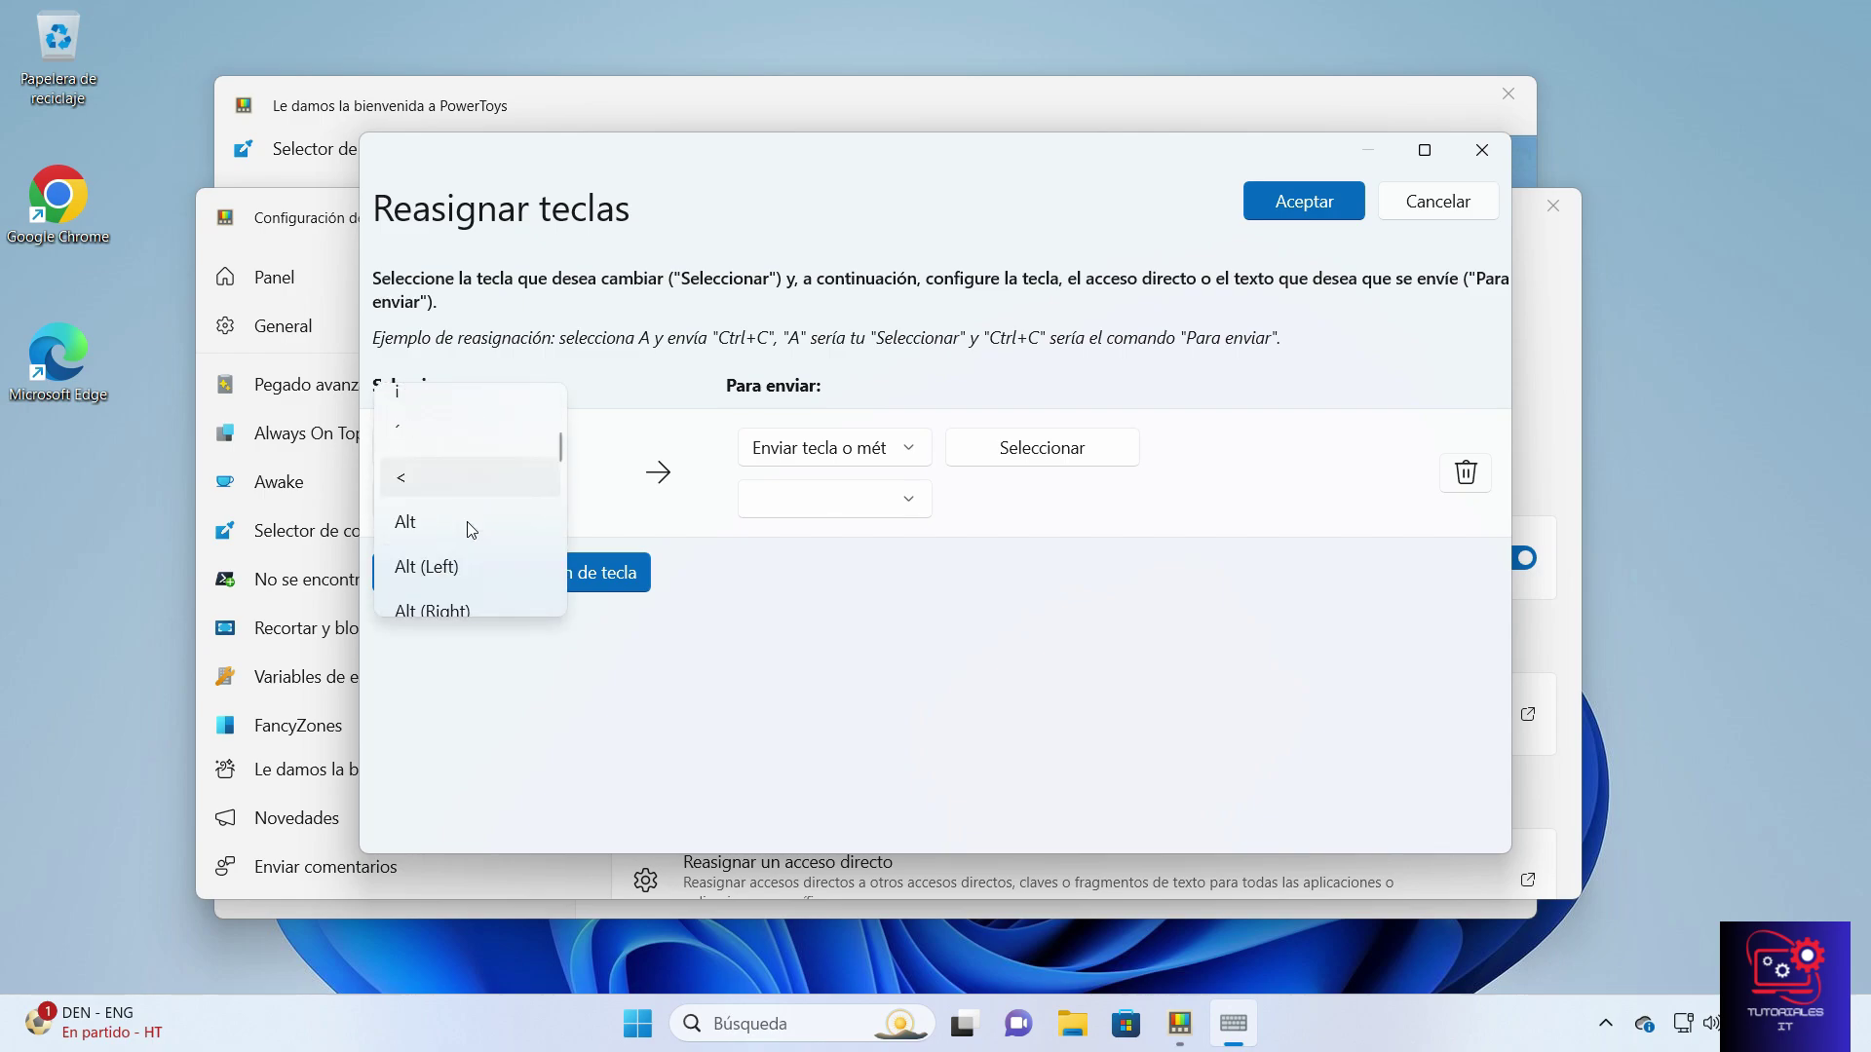
{"action": "scroll", "coordinate": [457, 516], "scroll_direction": "up", "scroll_amount": 1}
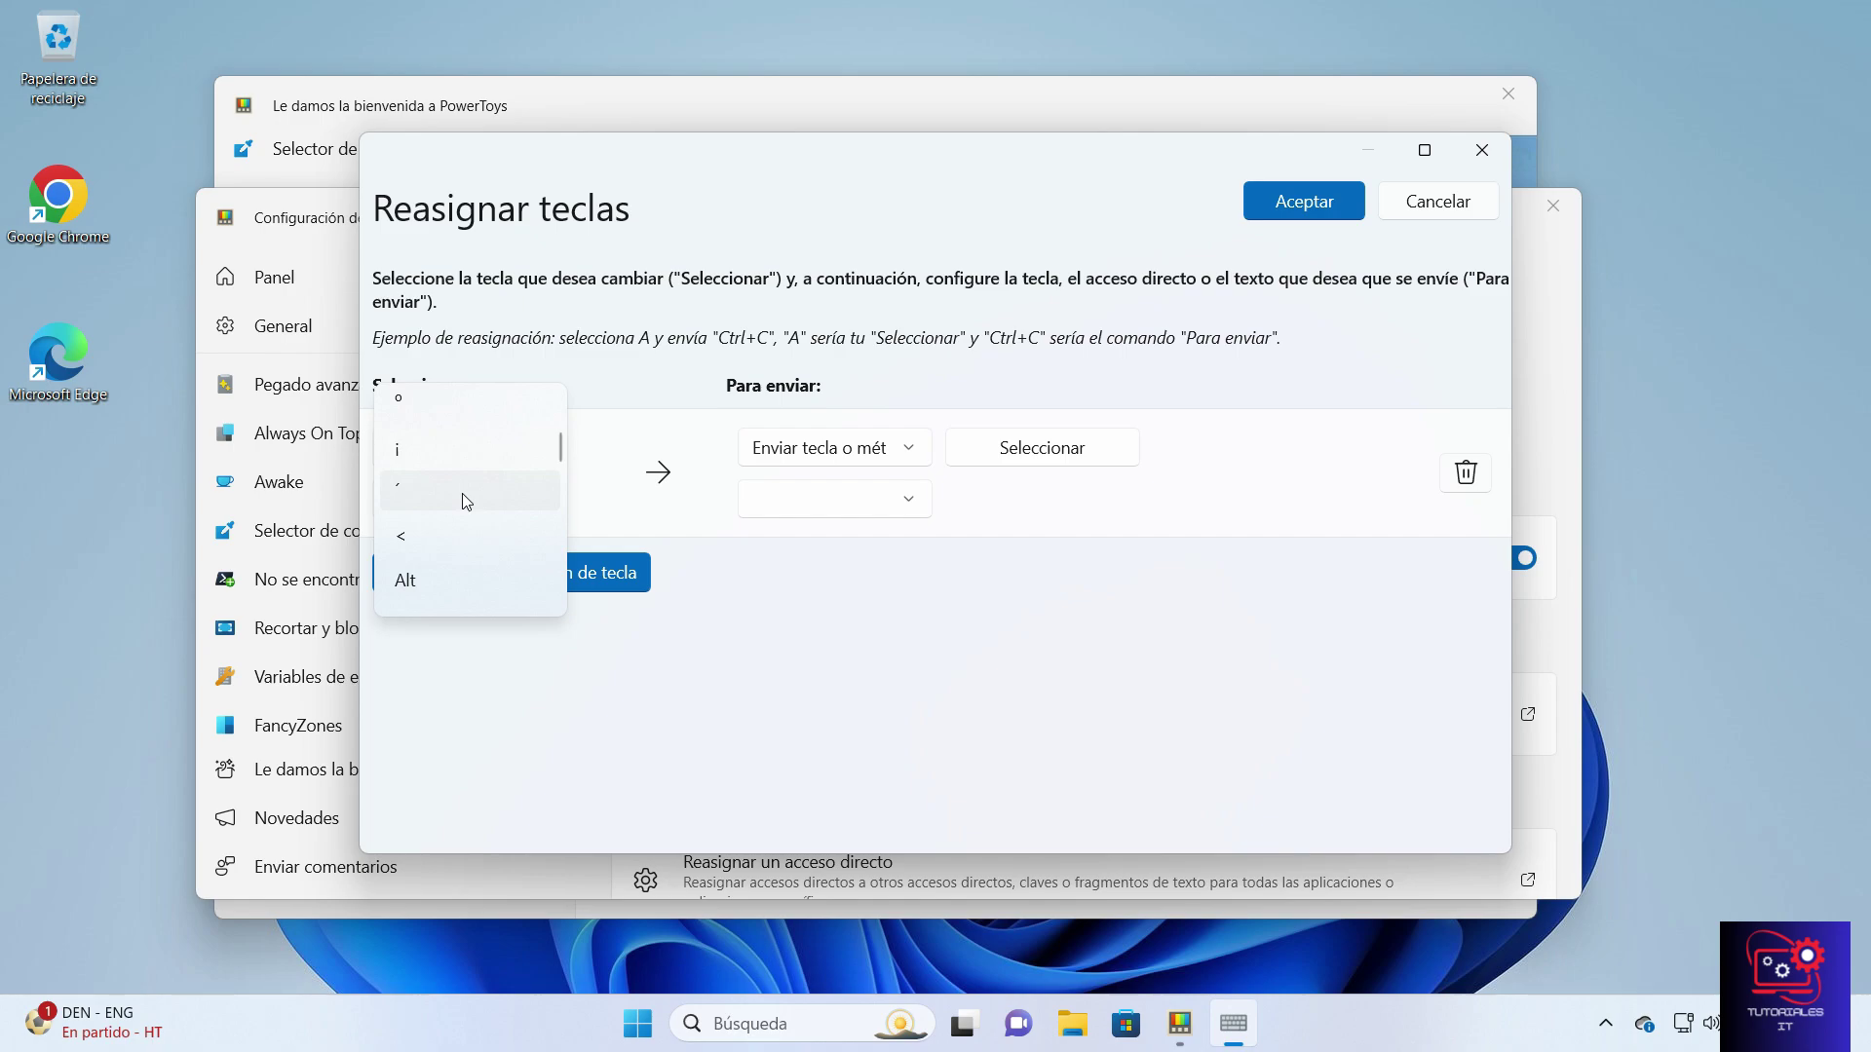
{"action": "left_click", "coordinate": [462, 493]}
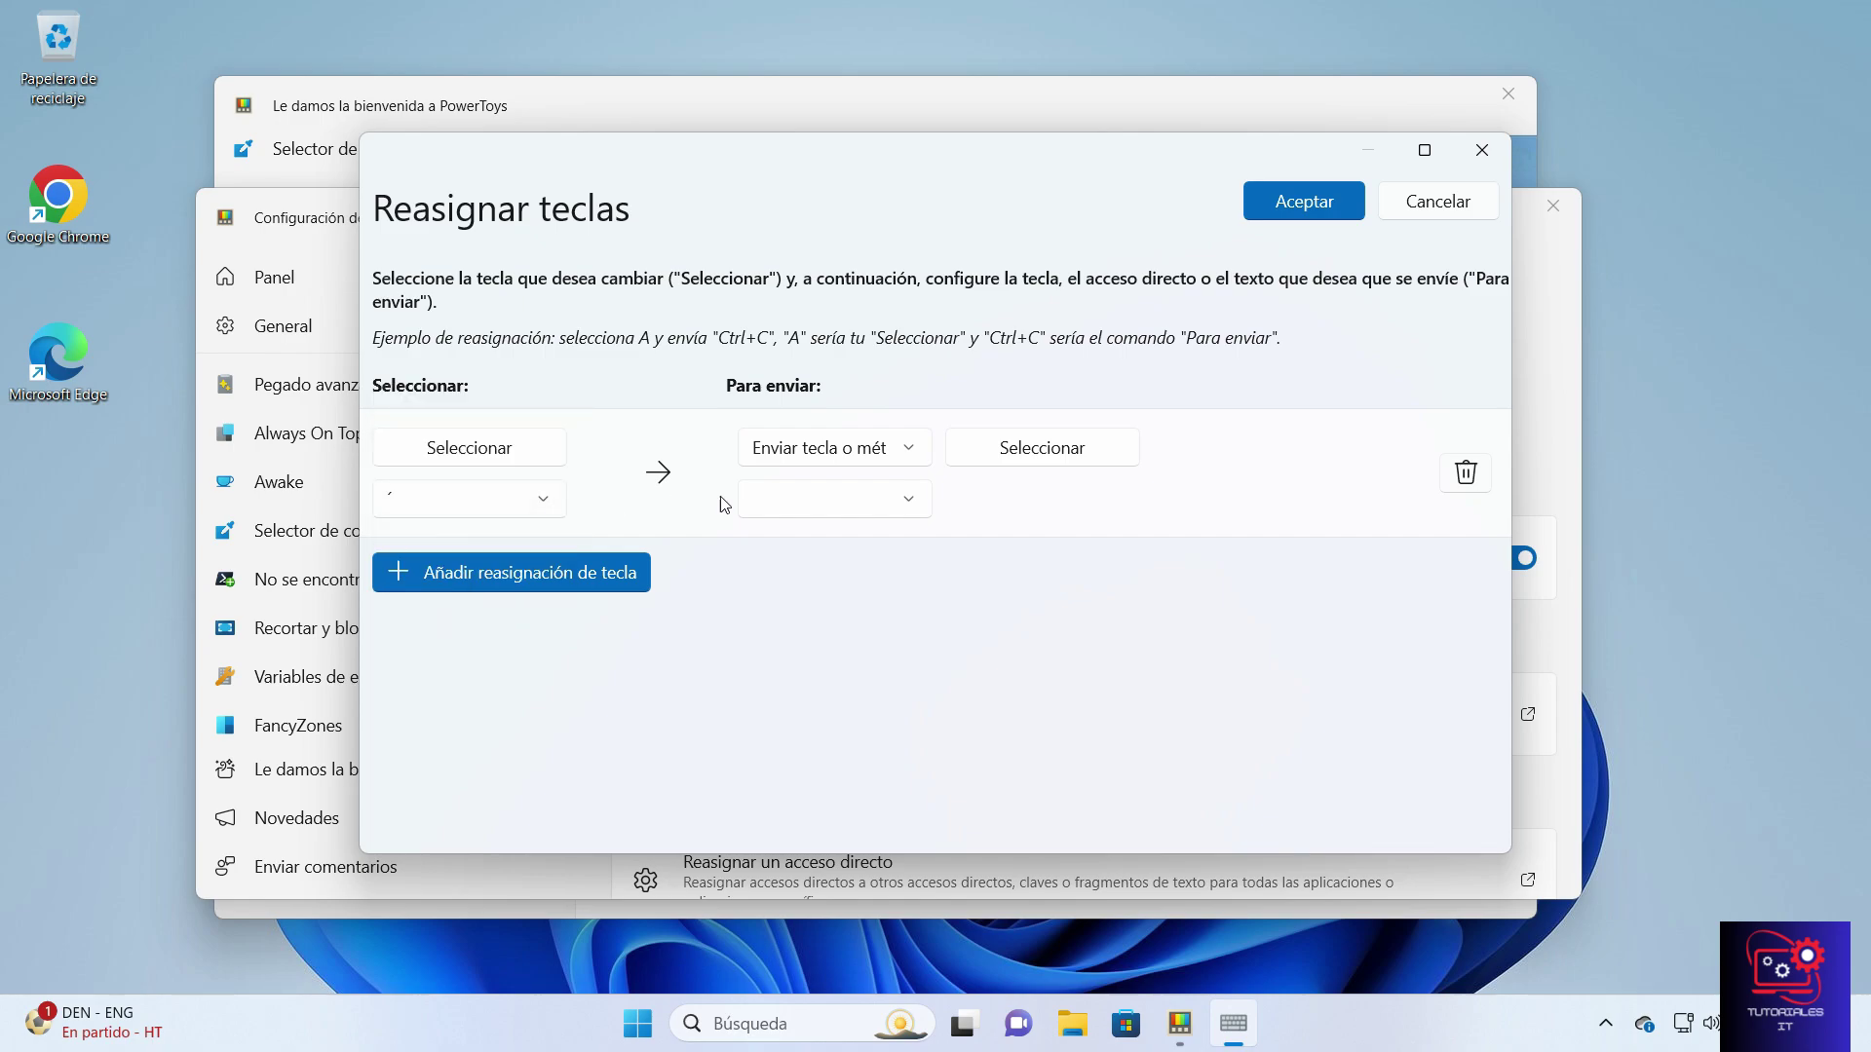
- Set P as the key sent by the ´ remapping and save it, continuing despite the unassigned key
{"action": "left_click", "coordinate": [831, 500]}
{"action": "scroll", "coordinate": [833, 502], "scroll_direction": "up", "scroll_amount": 10}
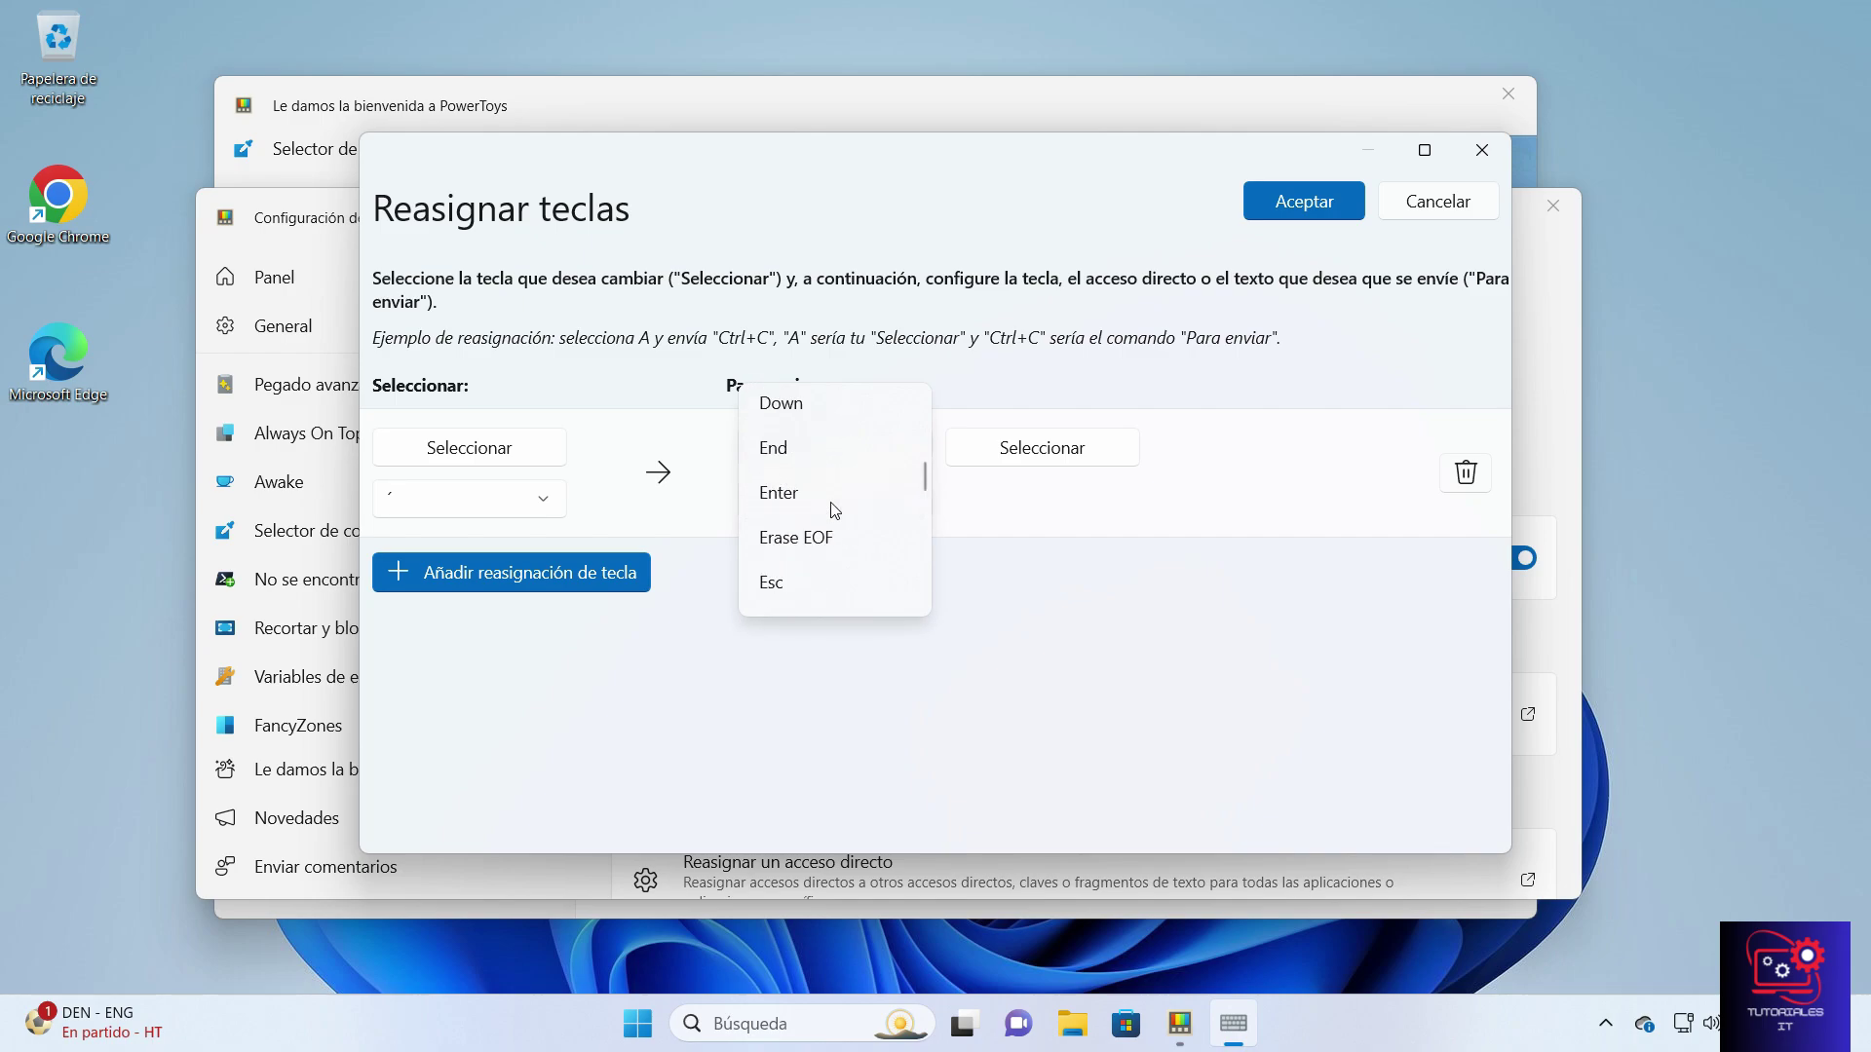
{"action": "scroll", "coordinate": [835, 510], "scroll_direction": "up", "scroll_amount": 15}
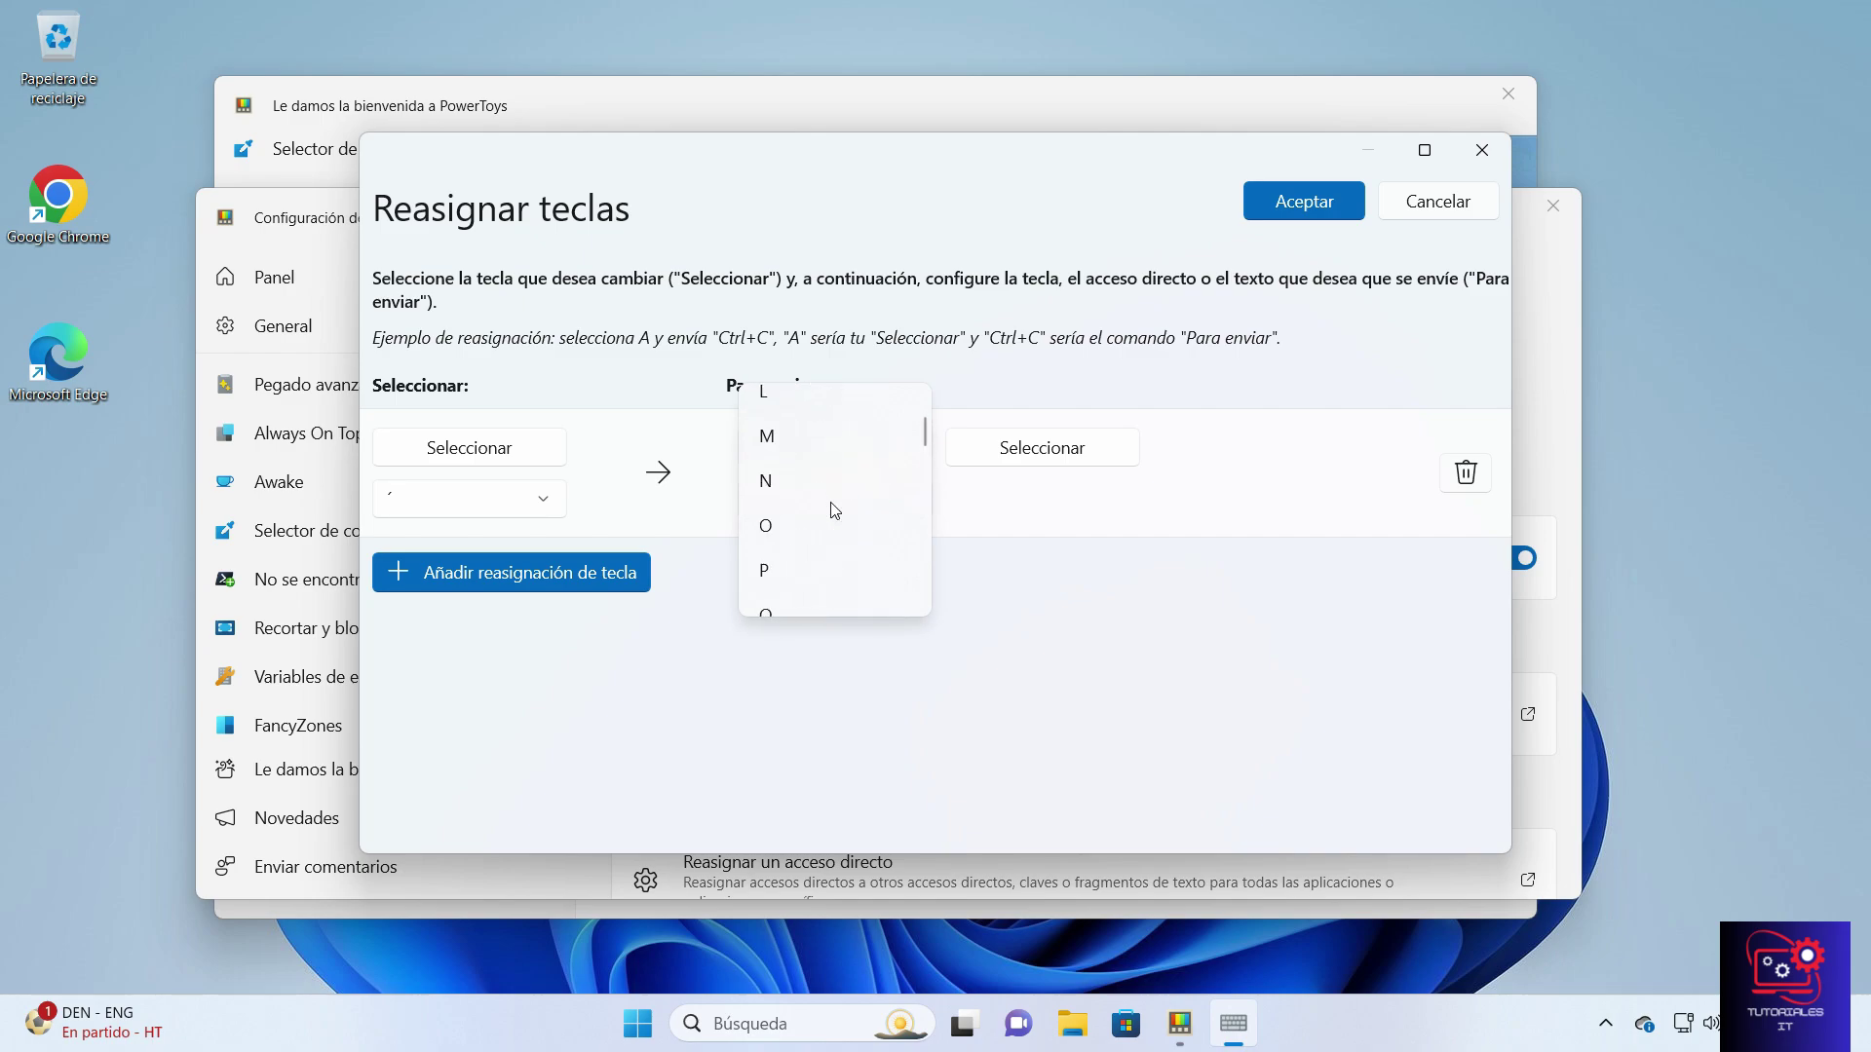
{"action": "scroll", "coordinate": [833, 510], "scroll_direction": "up", "scroll_amount": 2}
{"action": "scroll", "coordinate": [831, 509], "scroll_direction": "down", "scroll_amount": 3}
{"action": "left_click", "coordinate": [783, 517]}
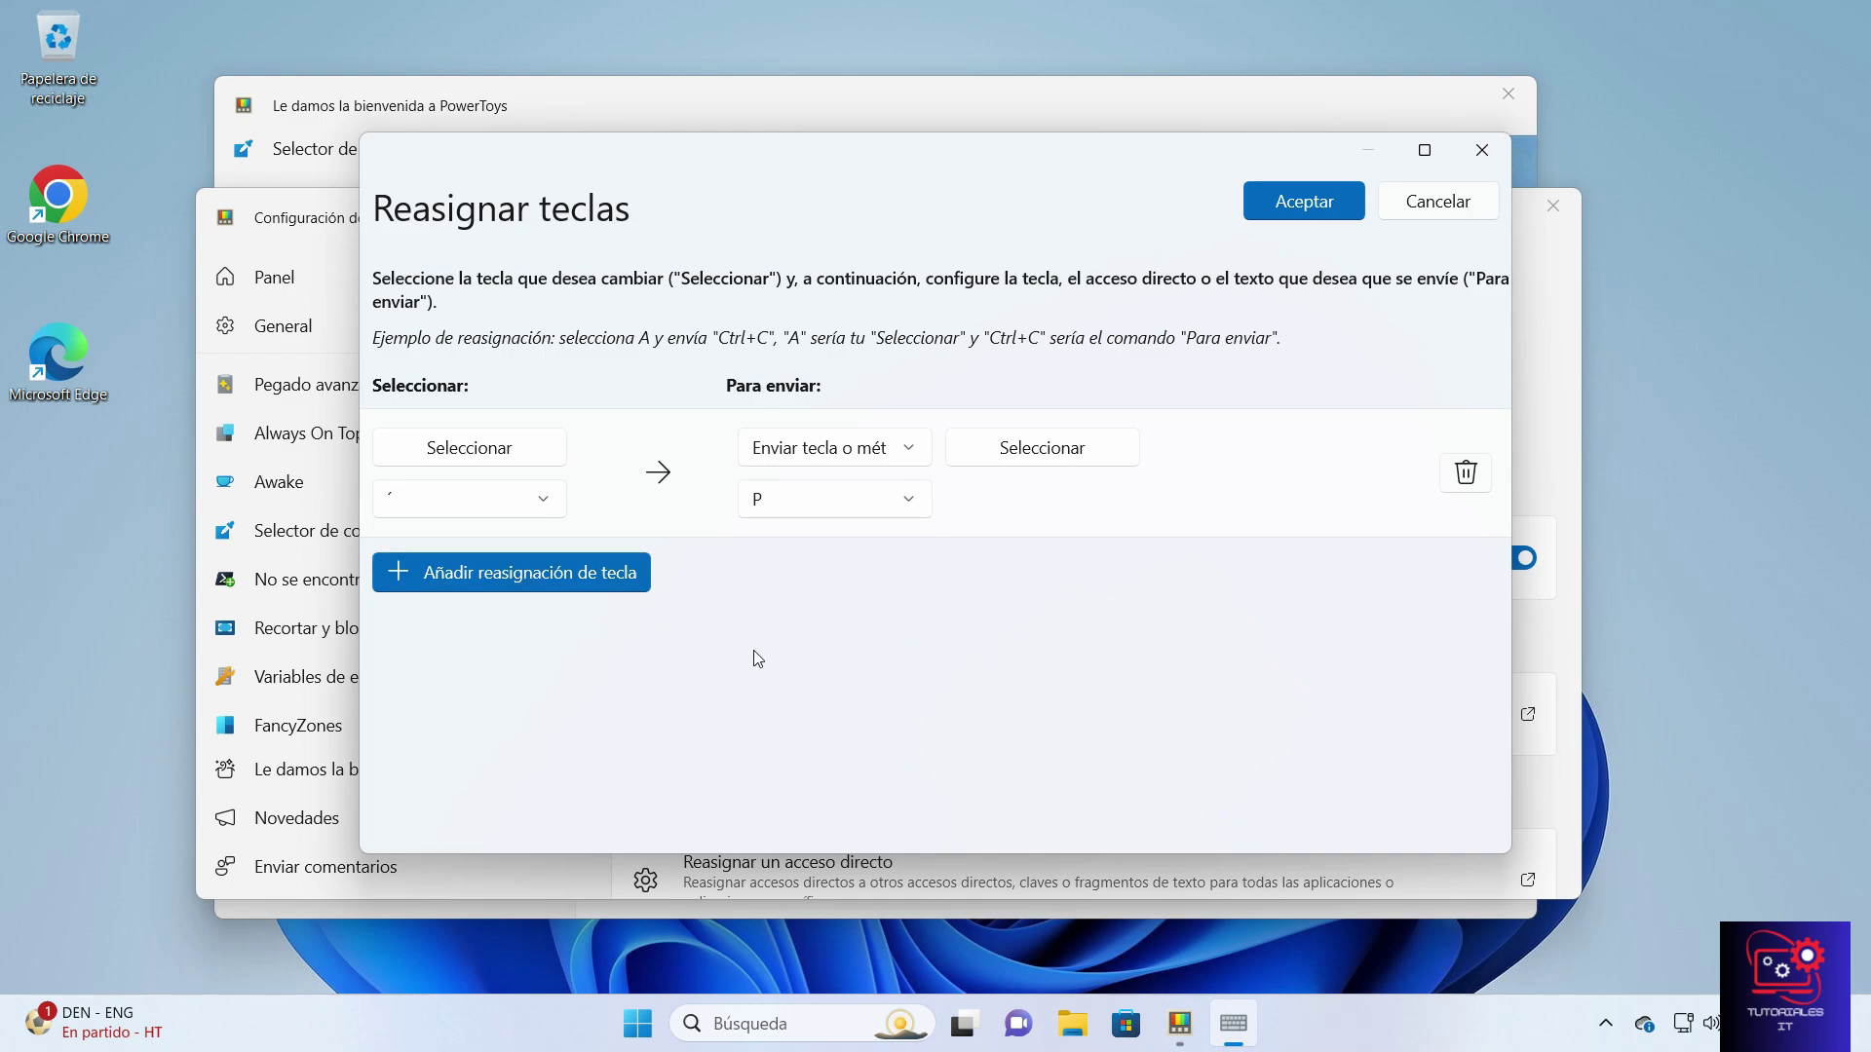
{"action": "left_click", "coordinate": [1304, 202]}
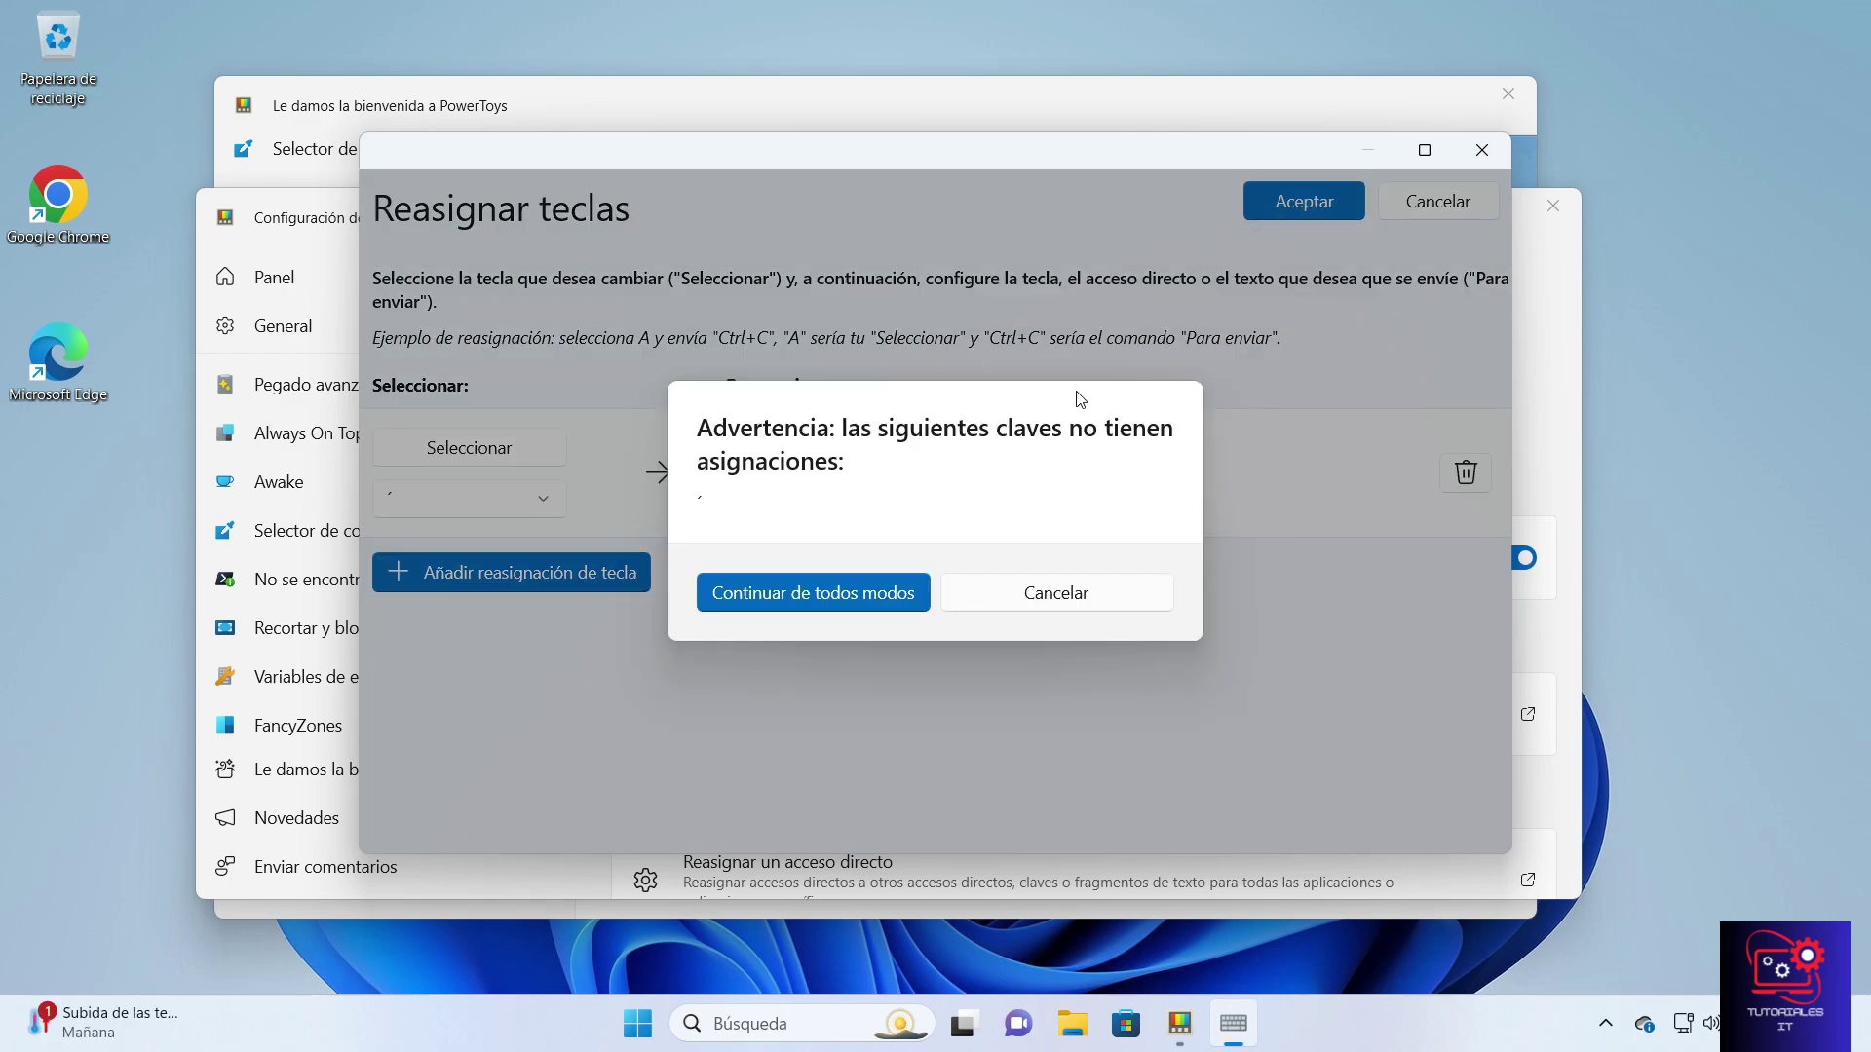
{"action": "left_click", "coordinate": [814, 593]}
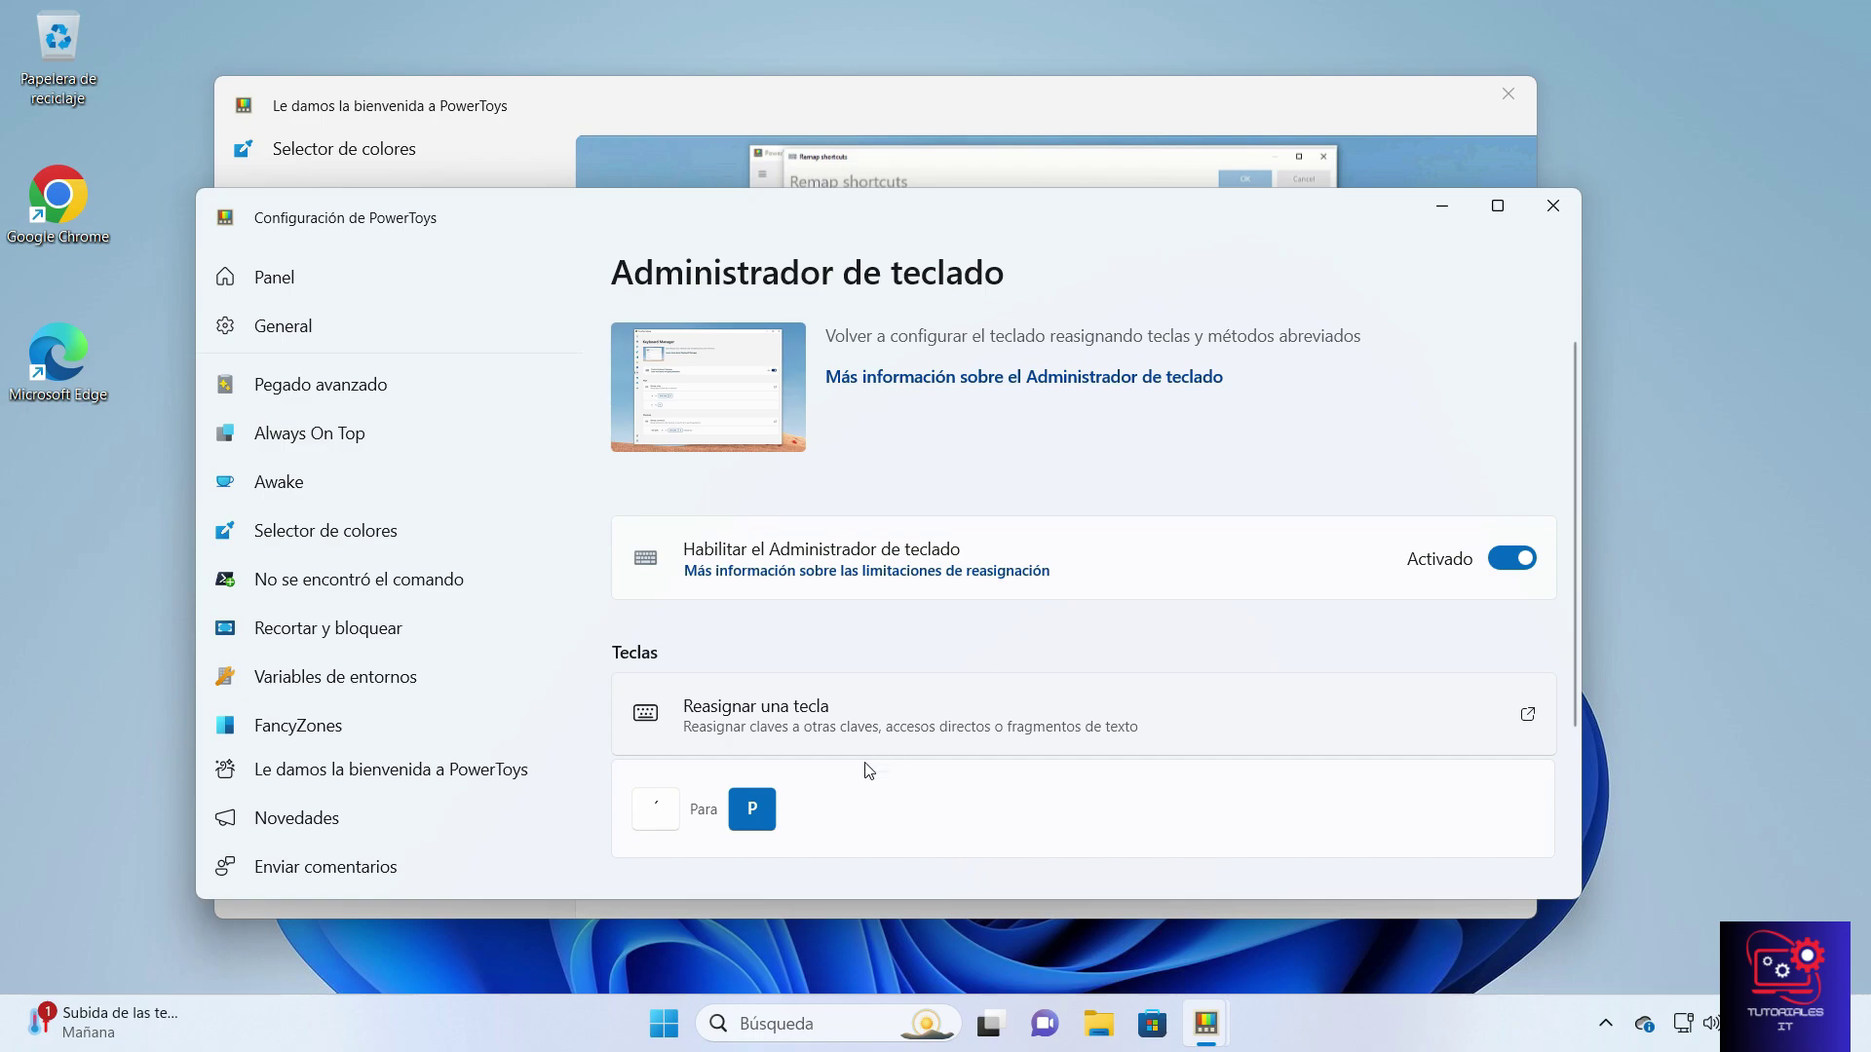
- Search Windows for notepad and open an empty document in Bloc de notas
{"action": "left_click", "coordinate": [777, 1031]}
{"action": "type", "text": "notepad"}
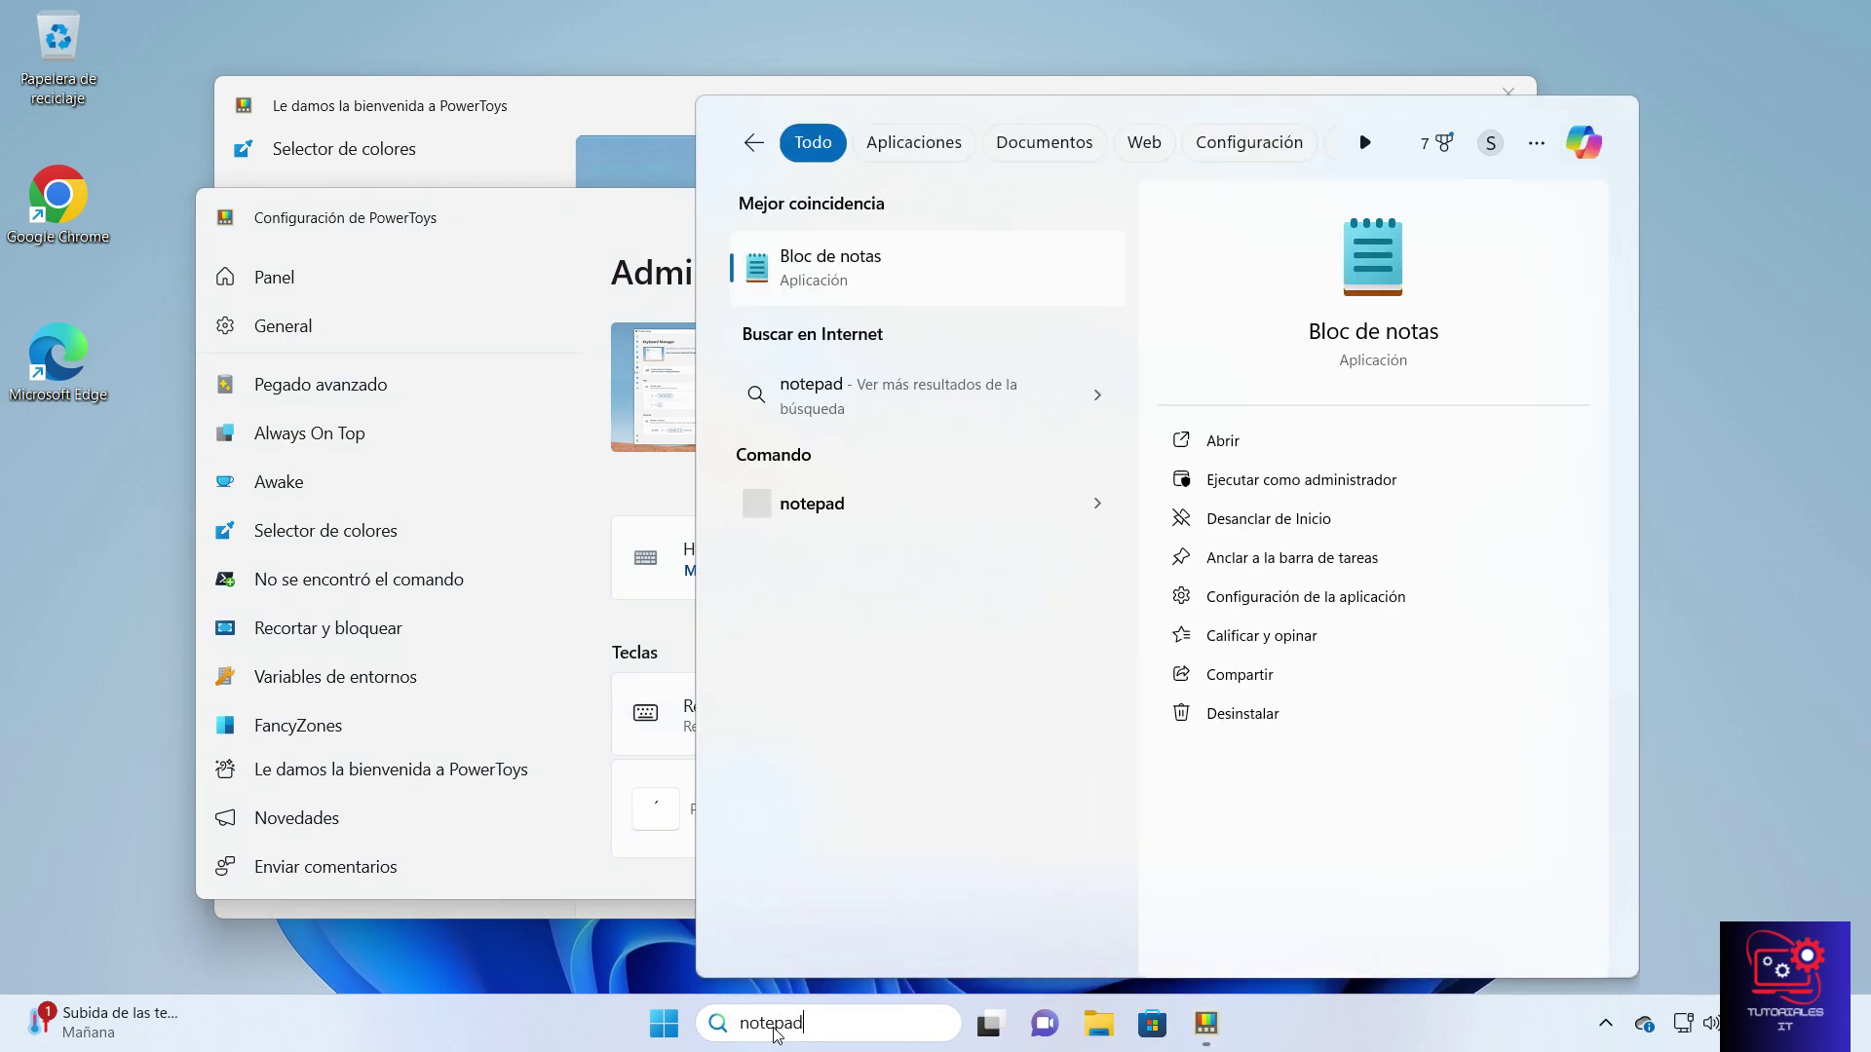
{"action": "left_click", "coordinate": [954, 282]}
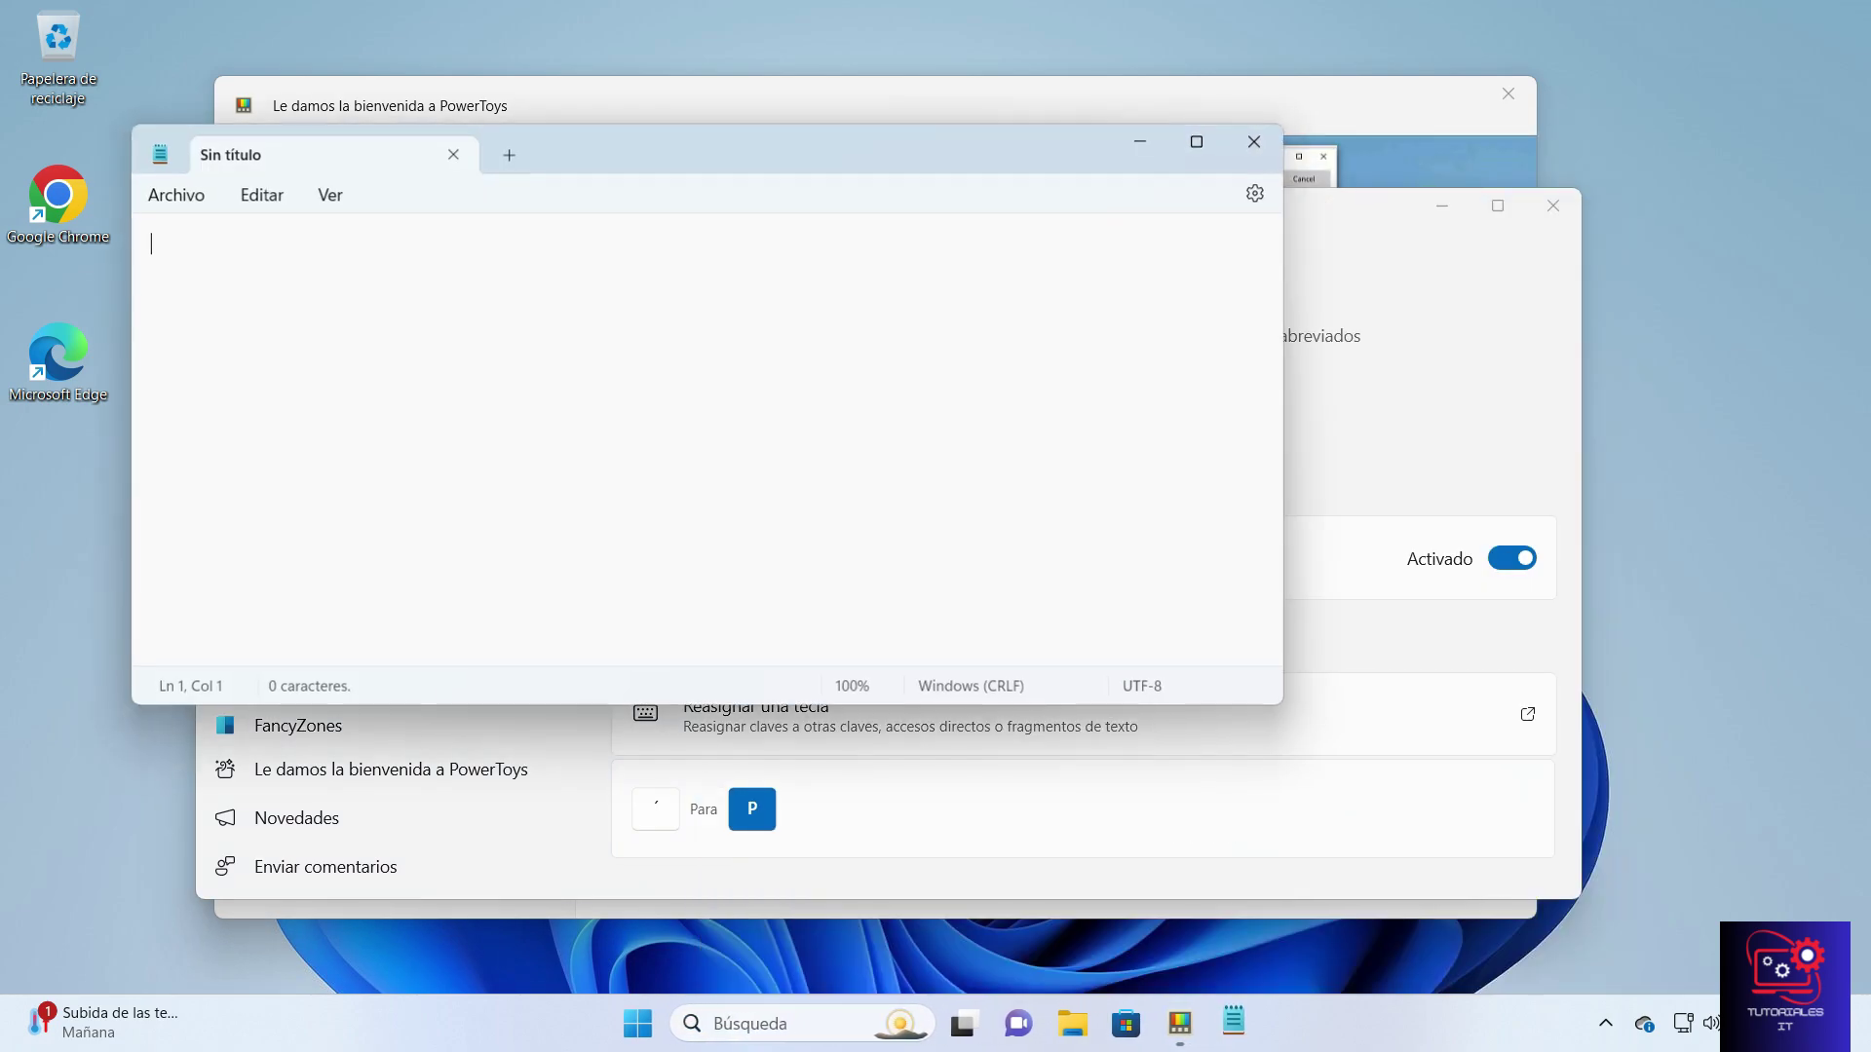
- Open the on-screen keyboard (Teclado en pantalla) and place it over the lower part of the Notepad window
{"action": "key", "text": "super+s"}
{"action": "type", "text": "teclado"}
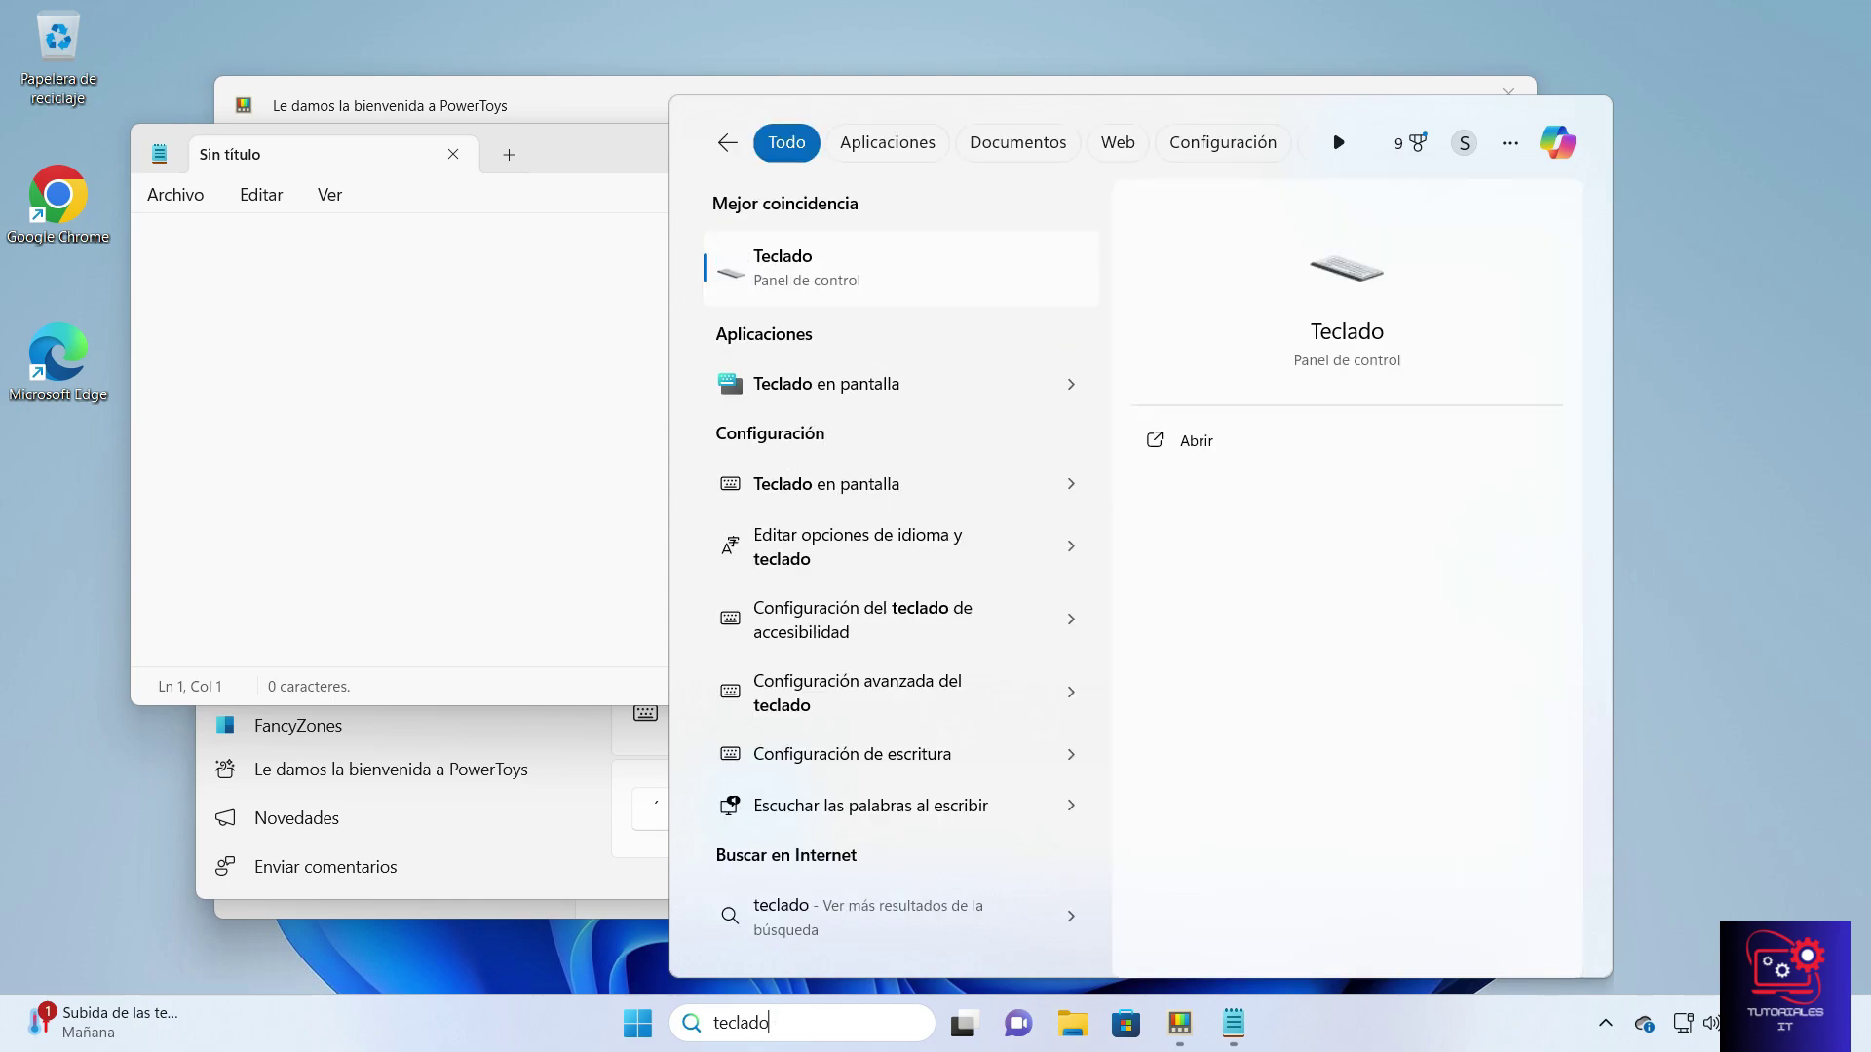
{"action": "left_click", "coordinate": [873, 362]}
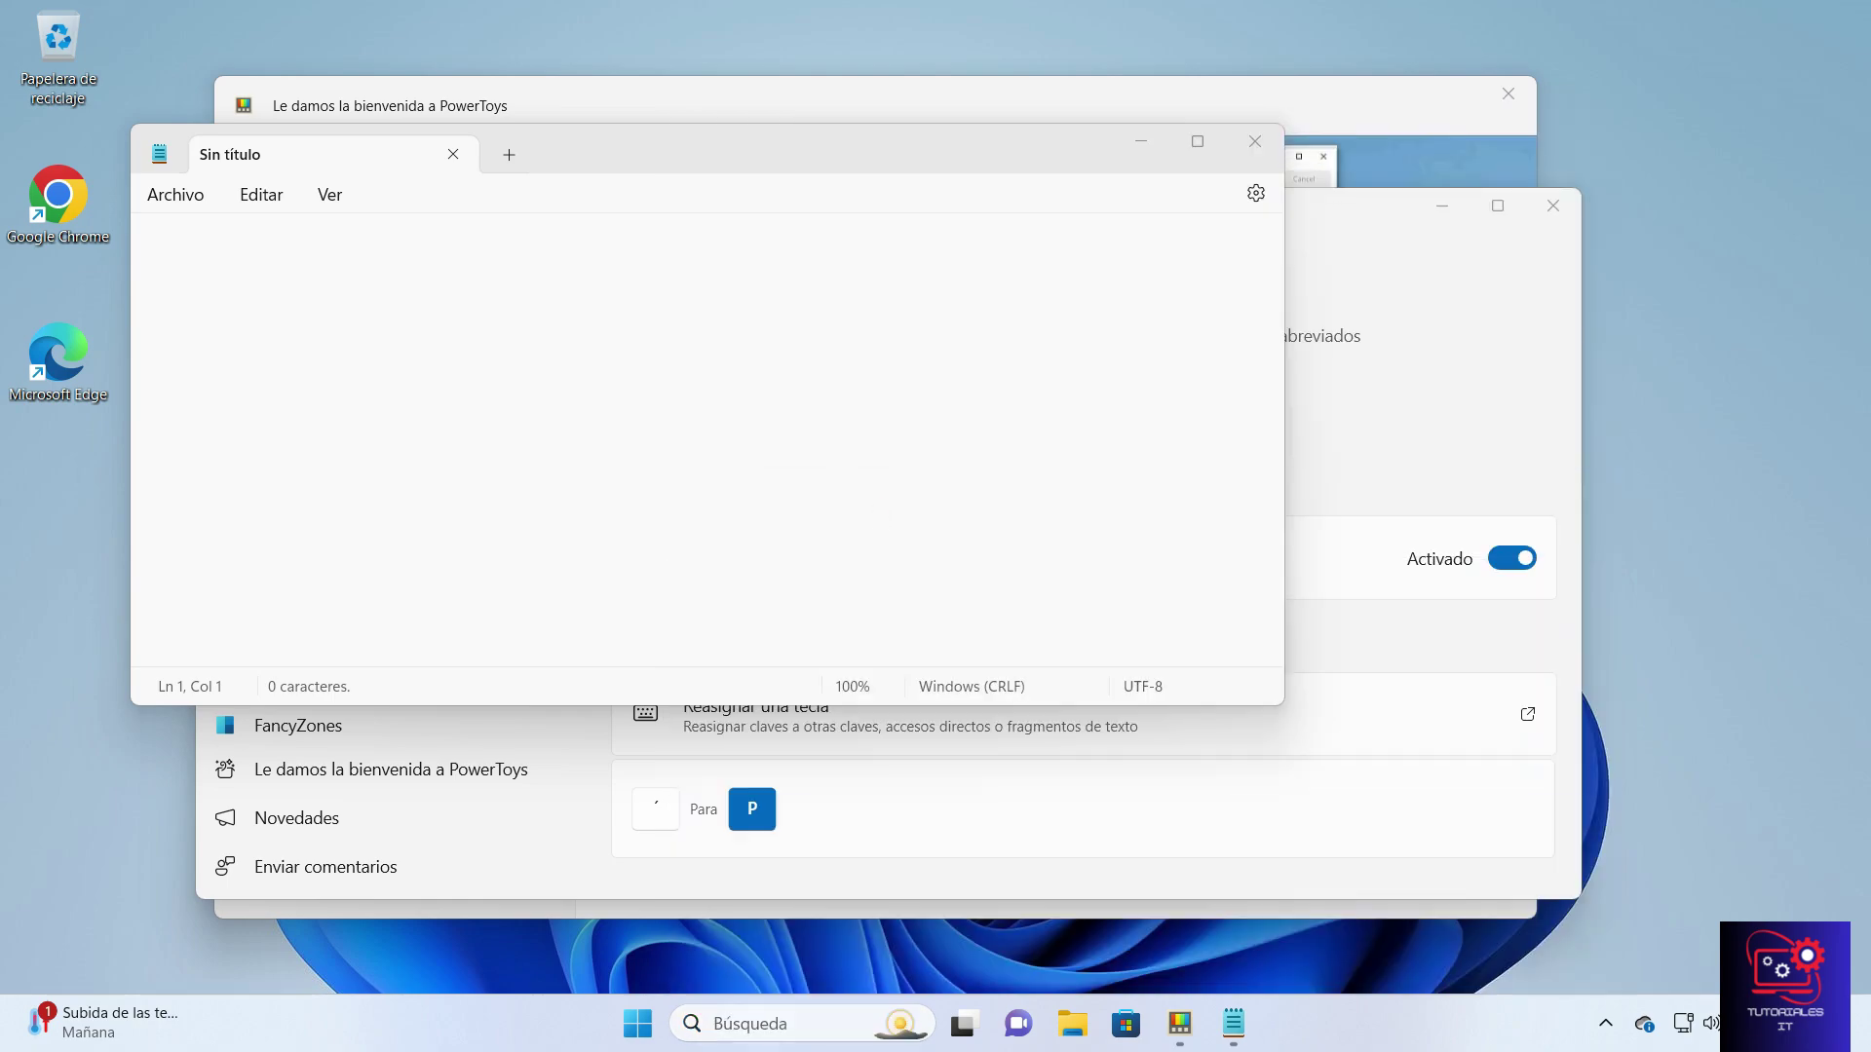
{"action": "left_click_drag", "start_coordinate": [830, 125], "coordinate": [789, 505]}
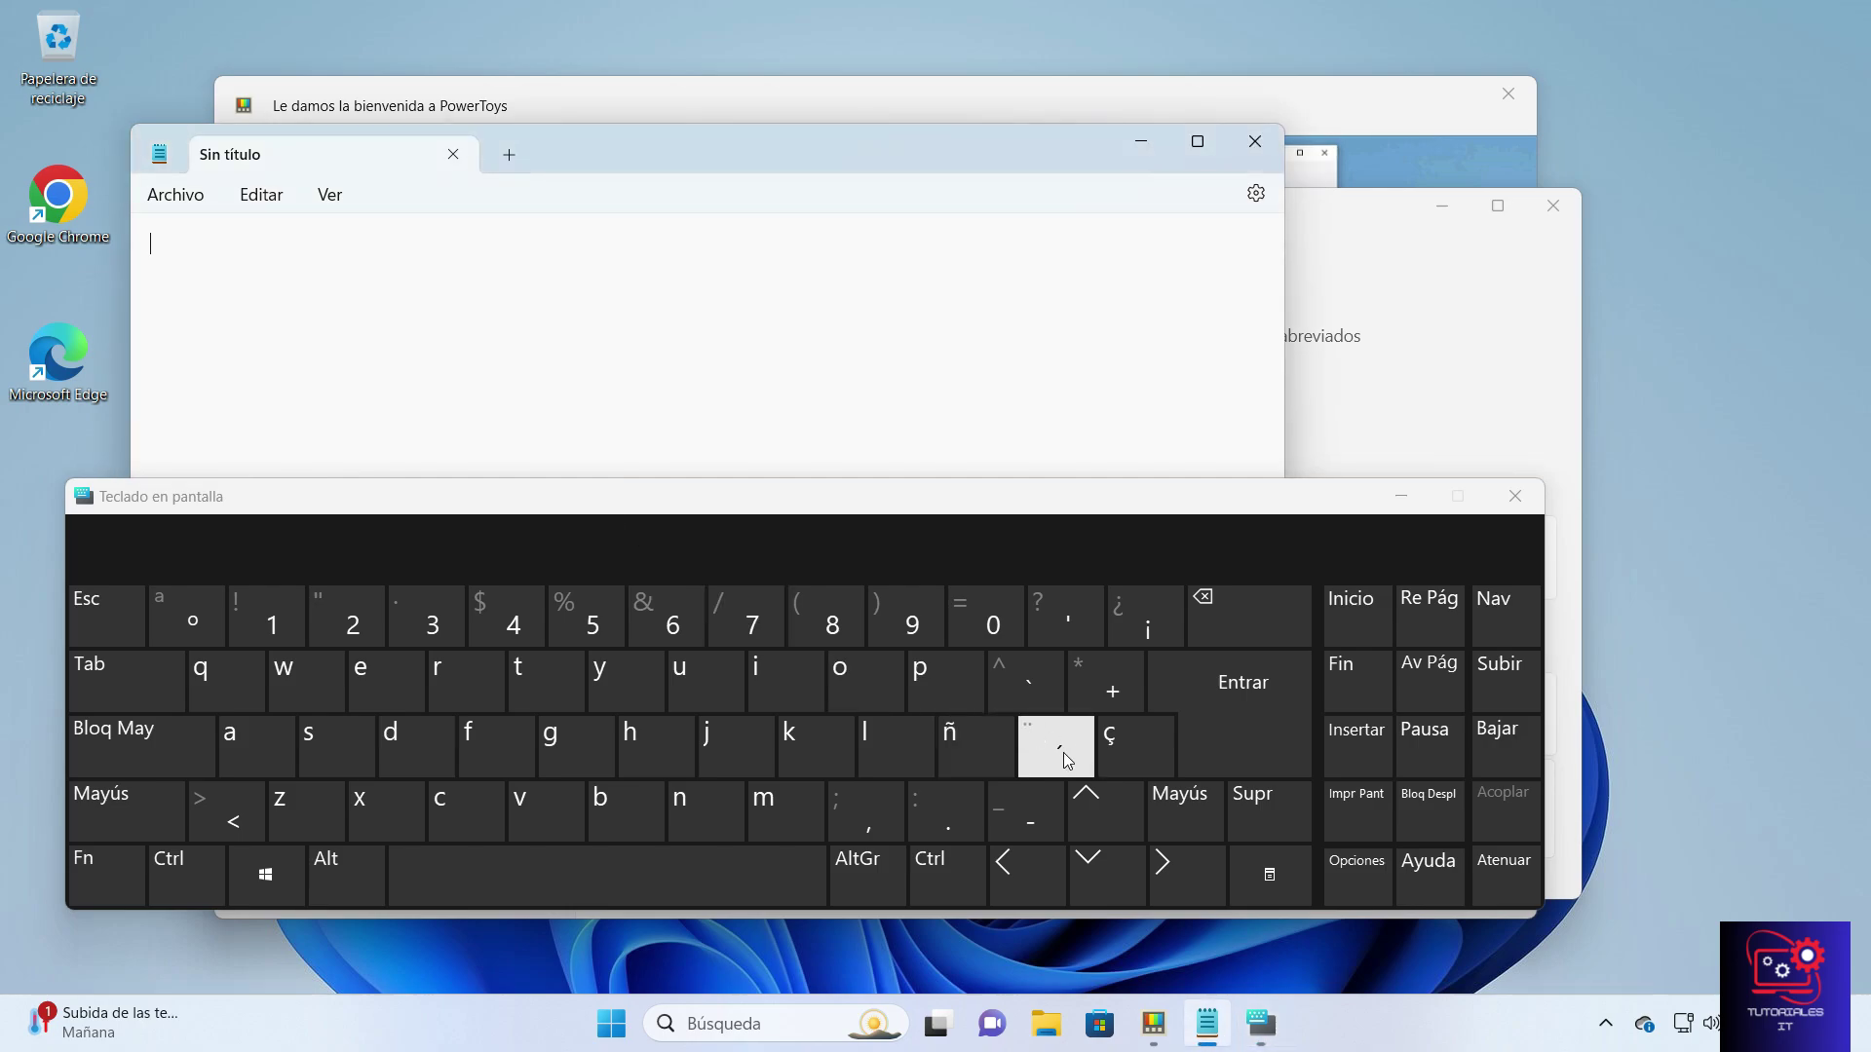
- Test the remapped ´ key by entering pppppppppp in the Notepad document, and close the on-screen keyboard
{"action": "type", "text": "pppppppppp"}
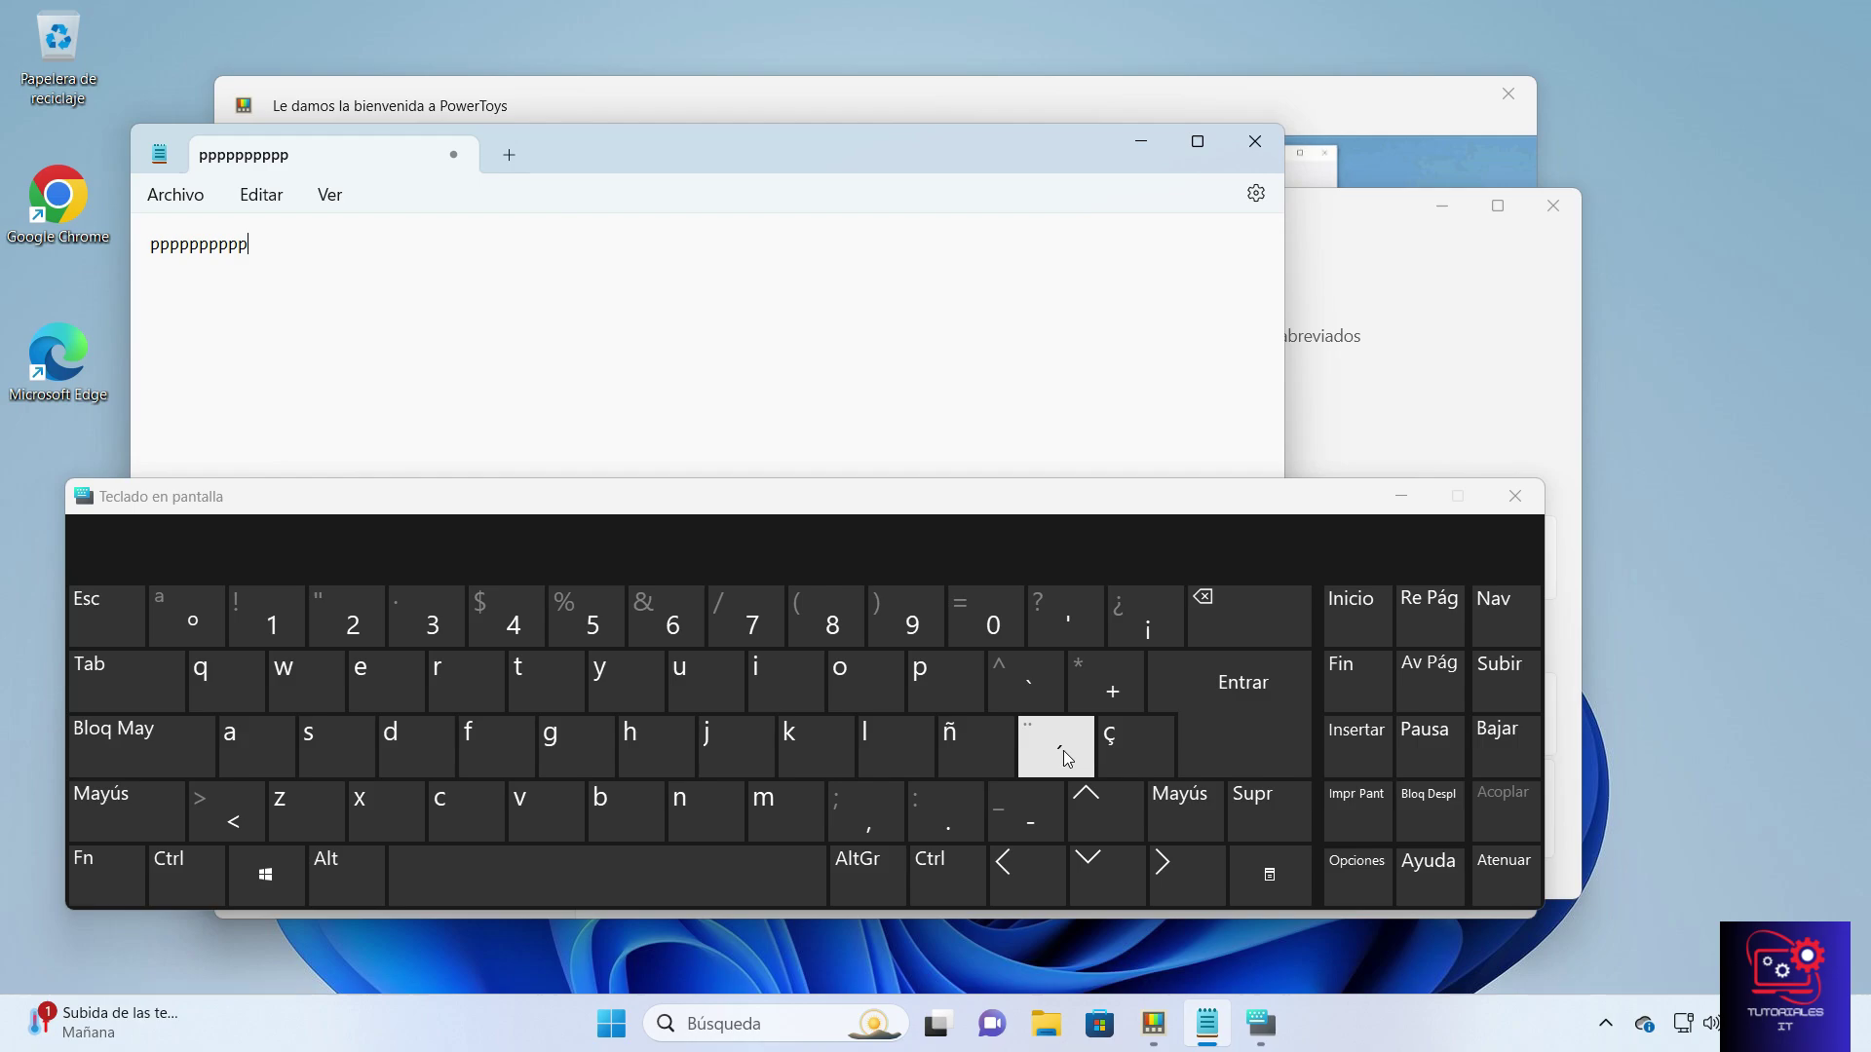
{"action": "left_click", "coordinate": [1515, 499]}
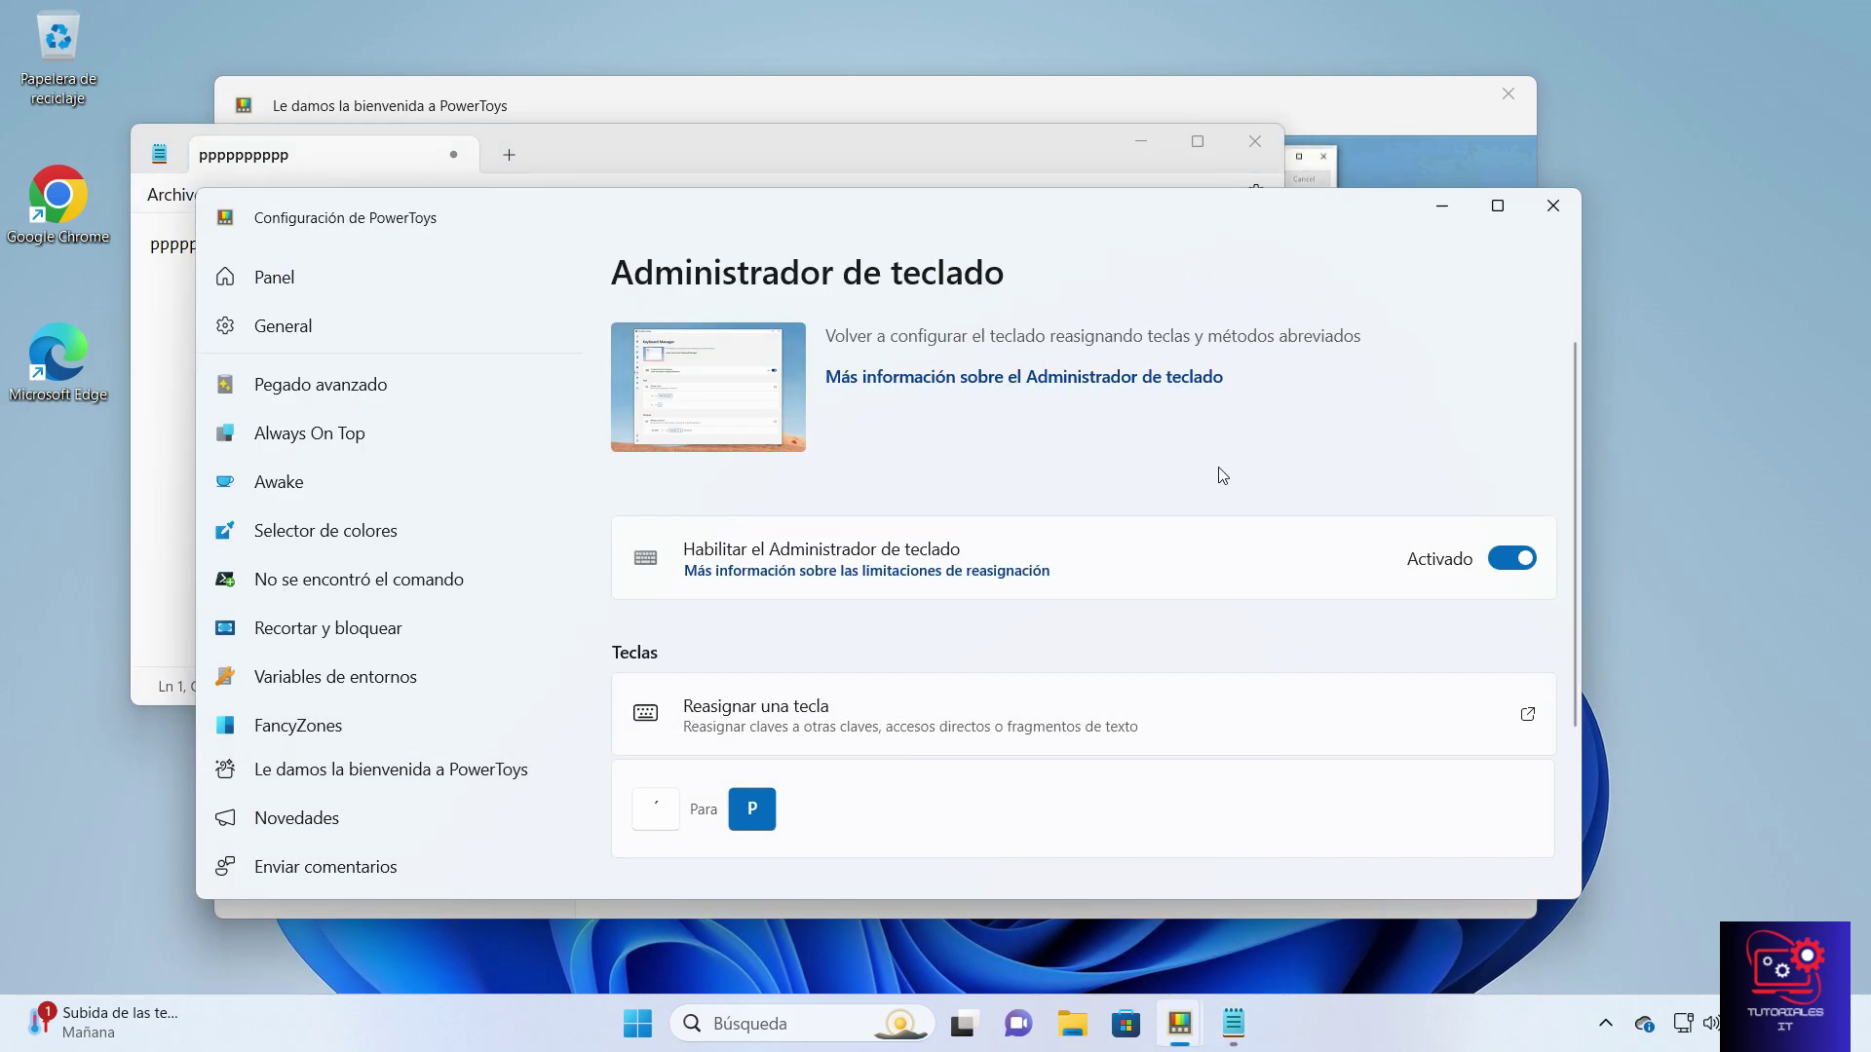
- Add a shortcut remapping in the keyboard manager with Alt (Left) as the first key of the source shortcut
{"action": "scroll", "coordinate": [1127, 513], "scroll_direction": "down", "scroll_amount": 3}
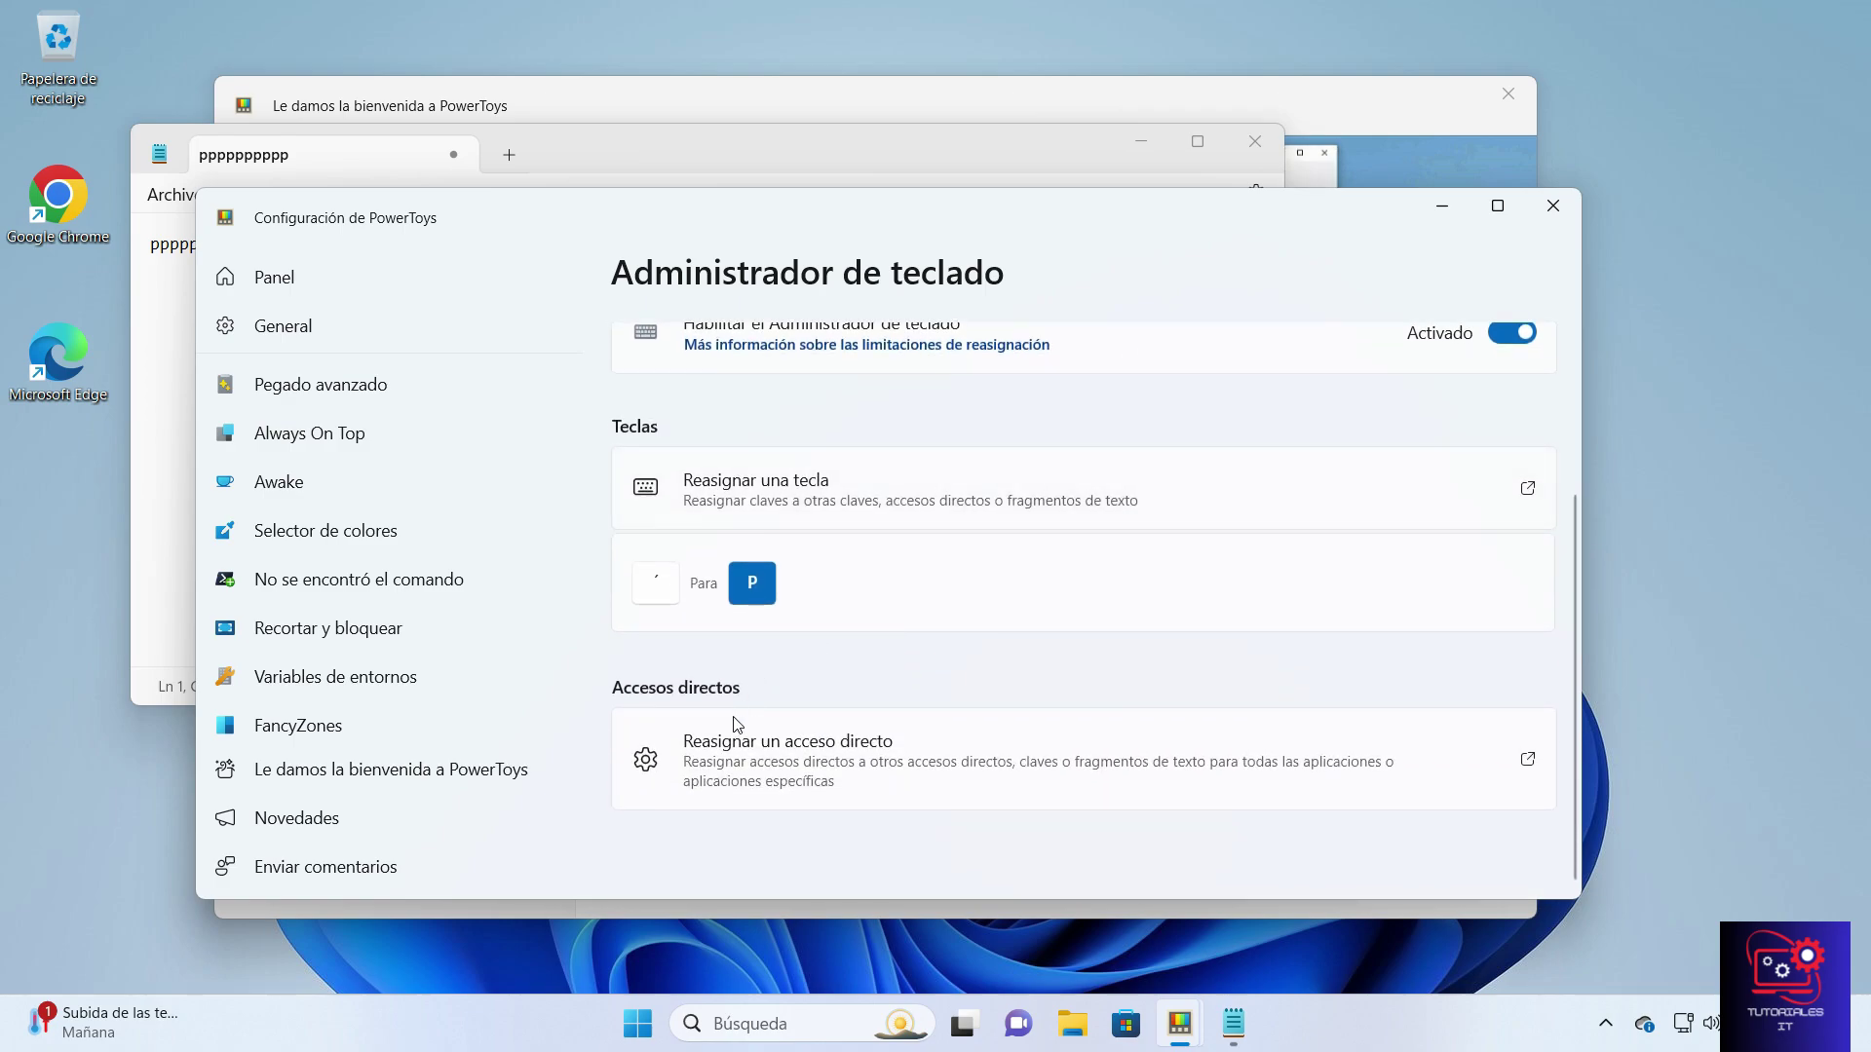
{"action": "left_click", "coordinate": [853, 760]}
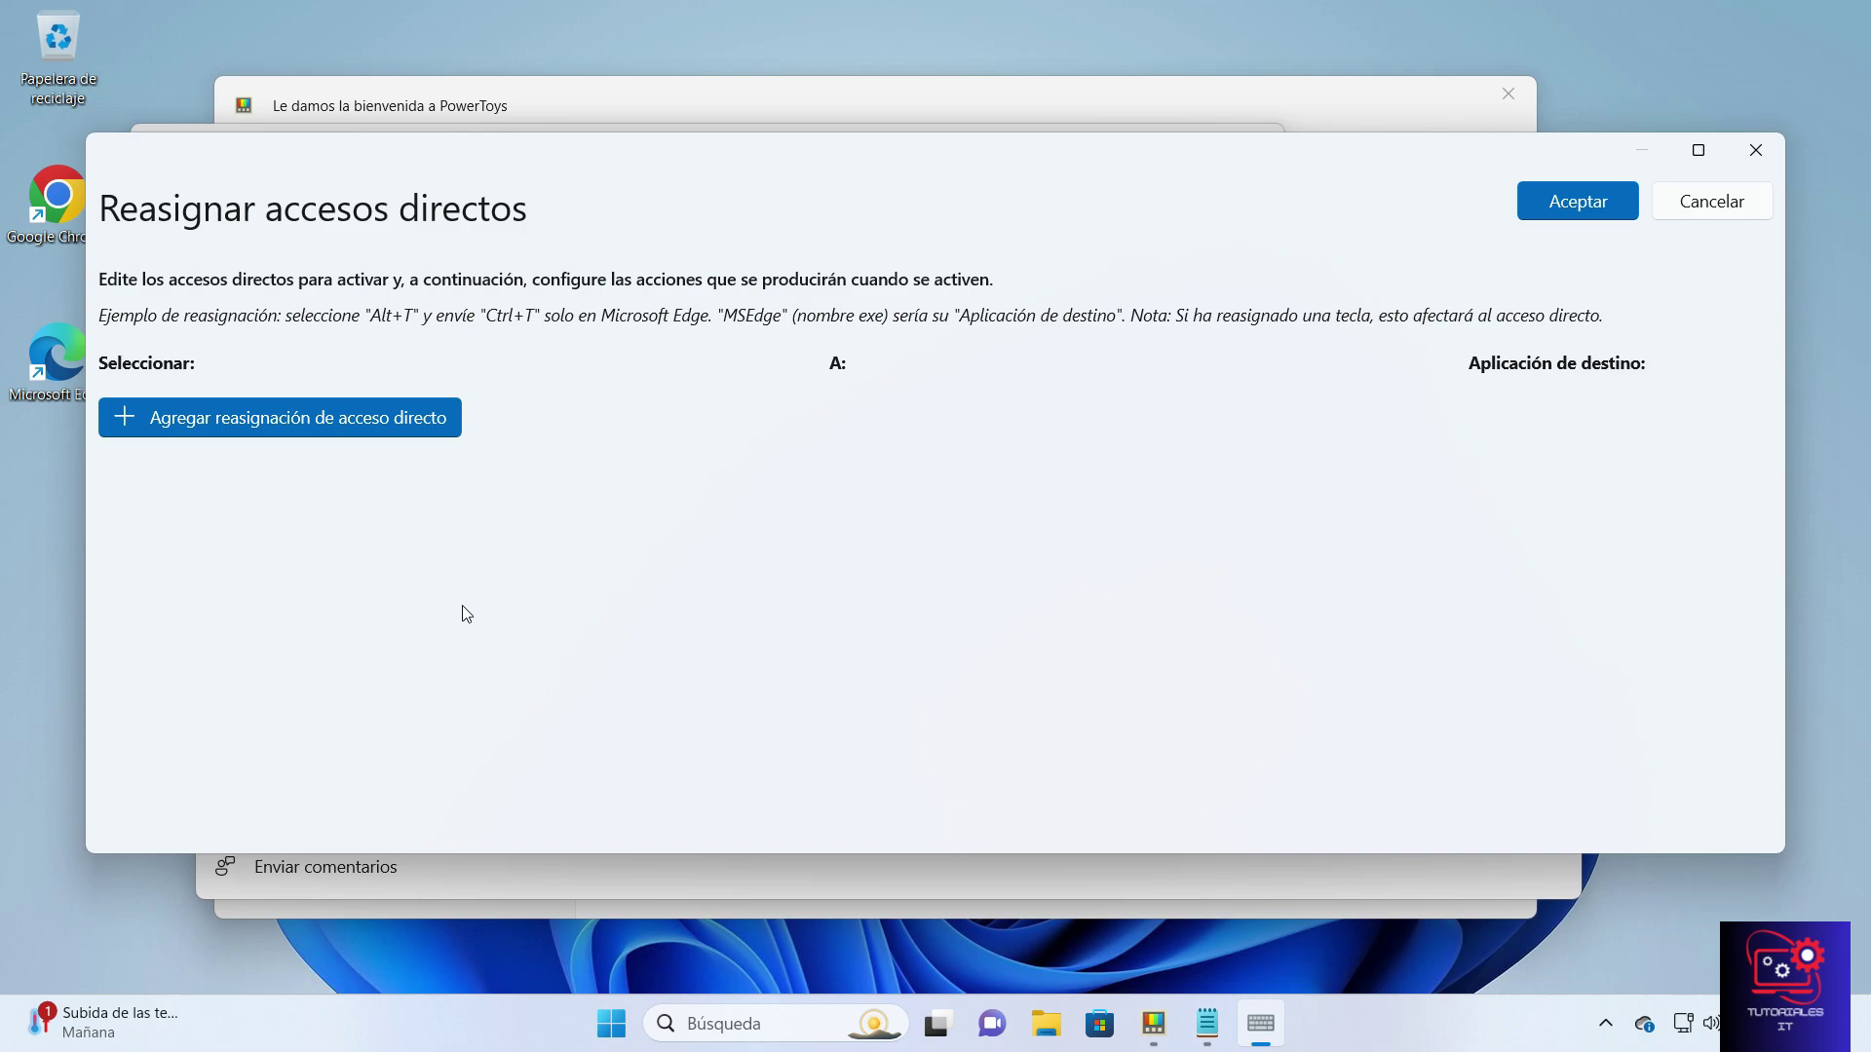
{"action": "left_click", "coordinate": [336, 434]}
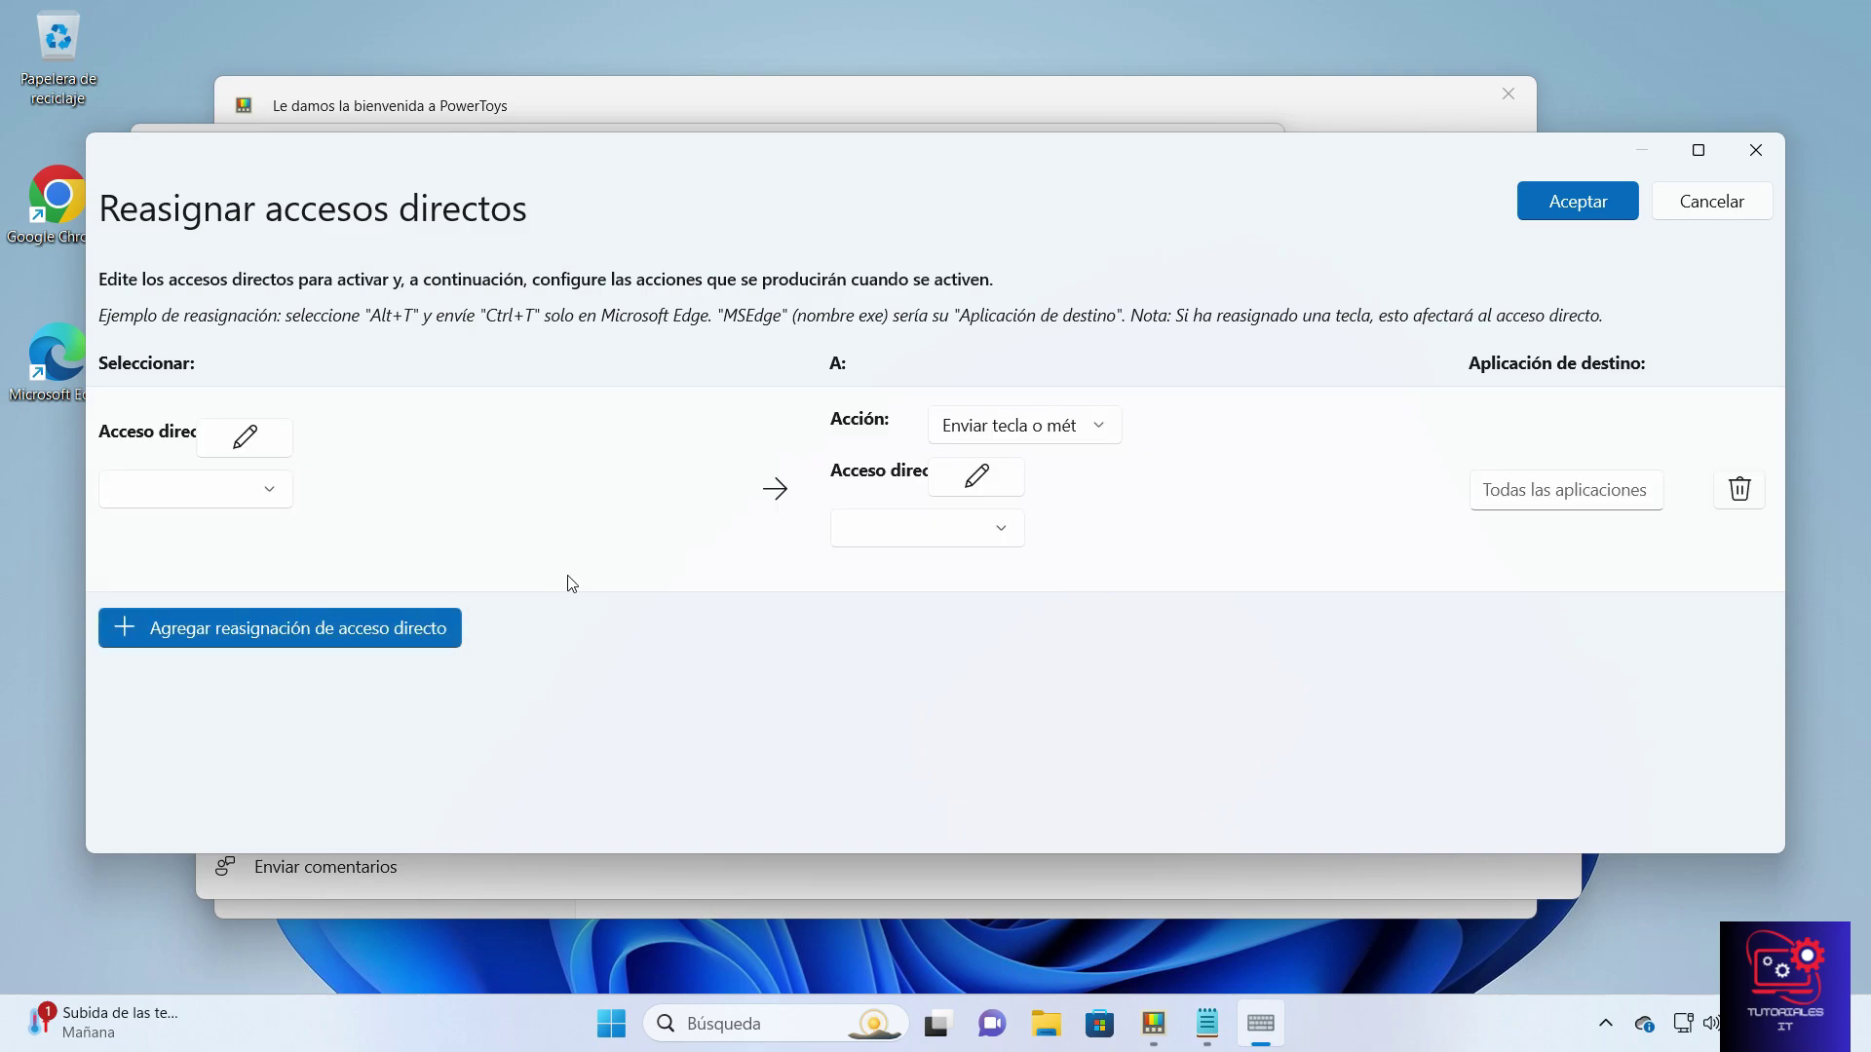
{"action": "left_click", "coordinate": [268, 493]}
{"action": "scroll", "coordinate": [219, 497], "scroll_direction": "up", "scroll_amount": 3}
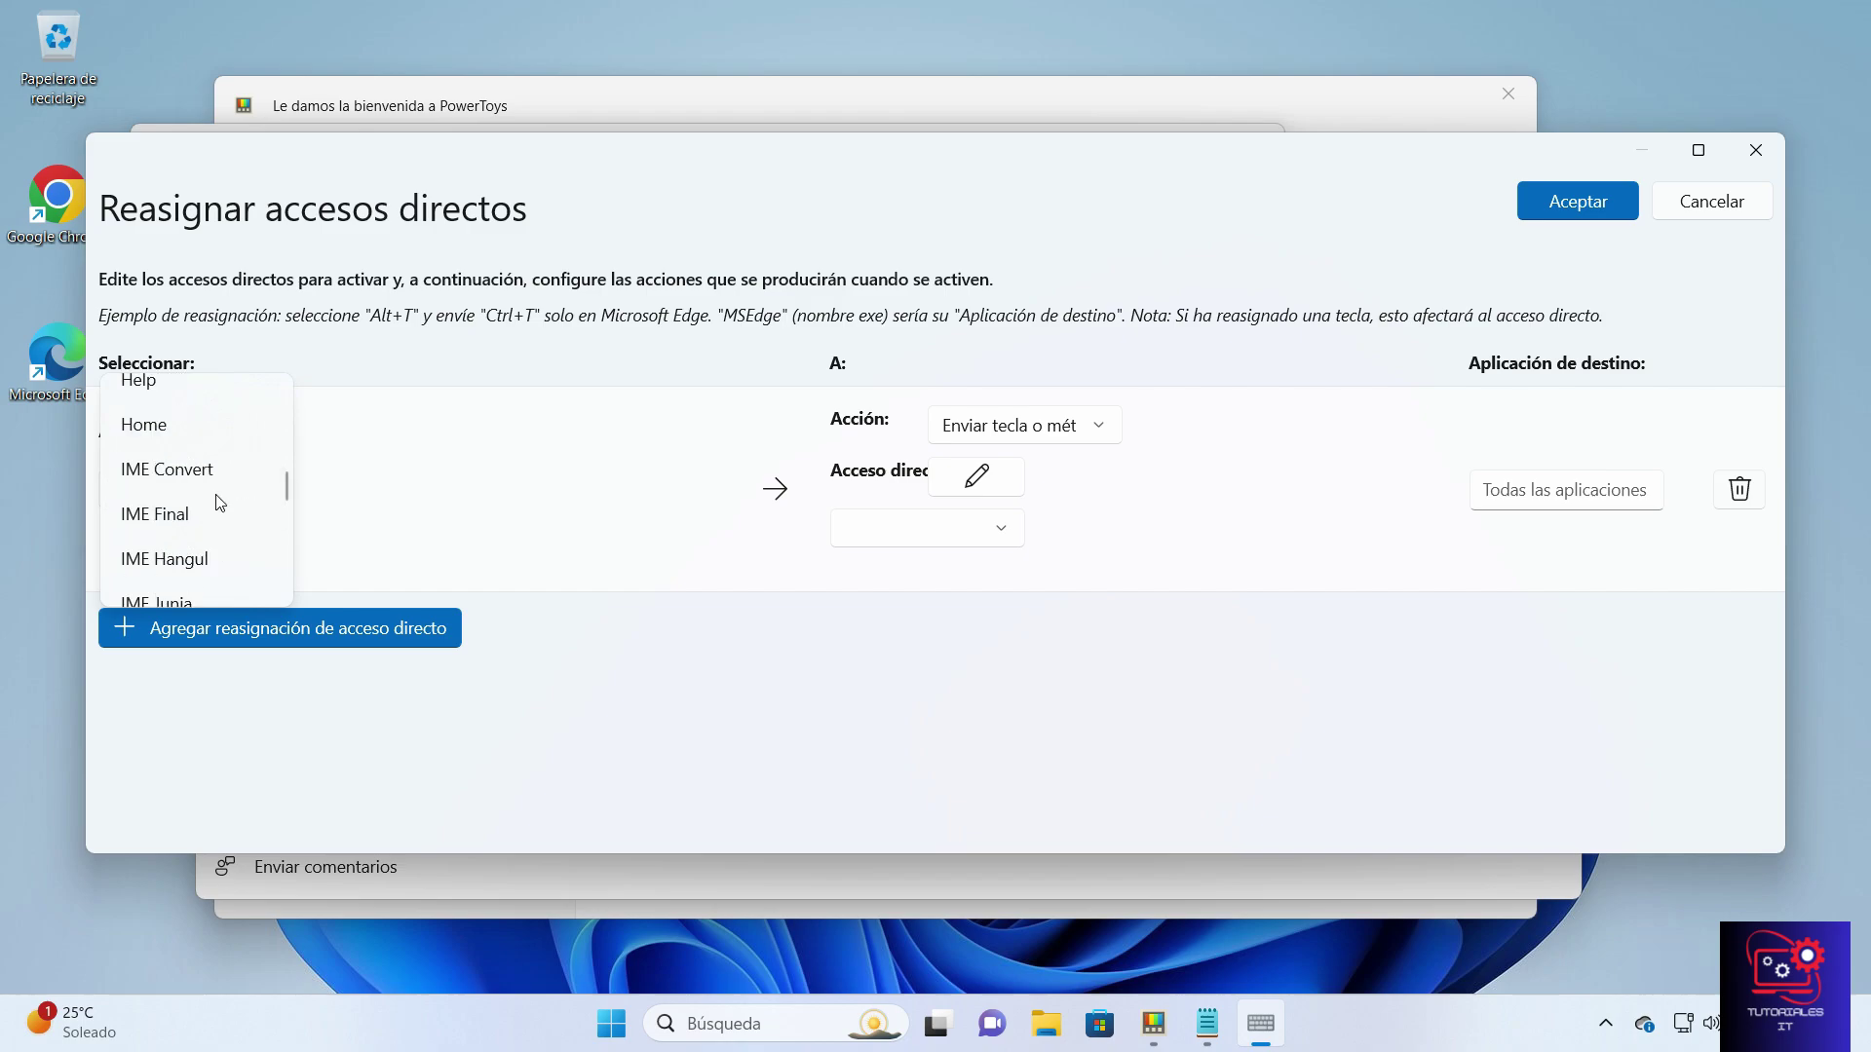
{"action": "scroll", "coordinate": [216, 501], "scroll_direction": "up", "scroll_amount": 15}
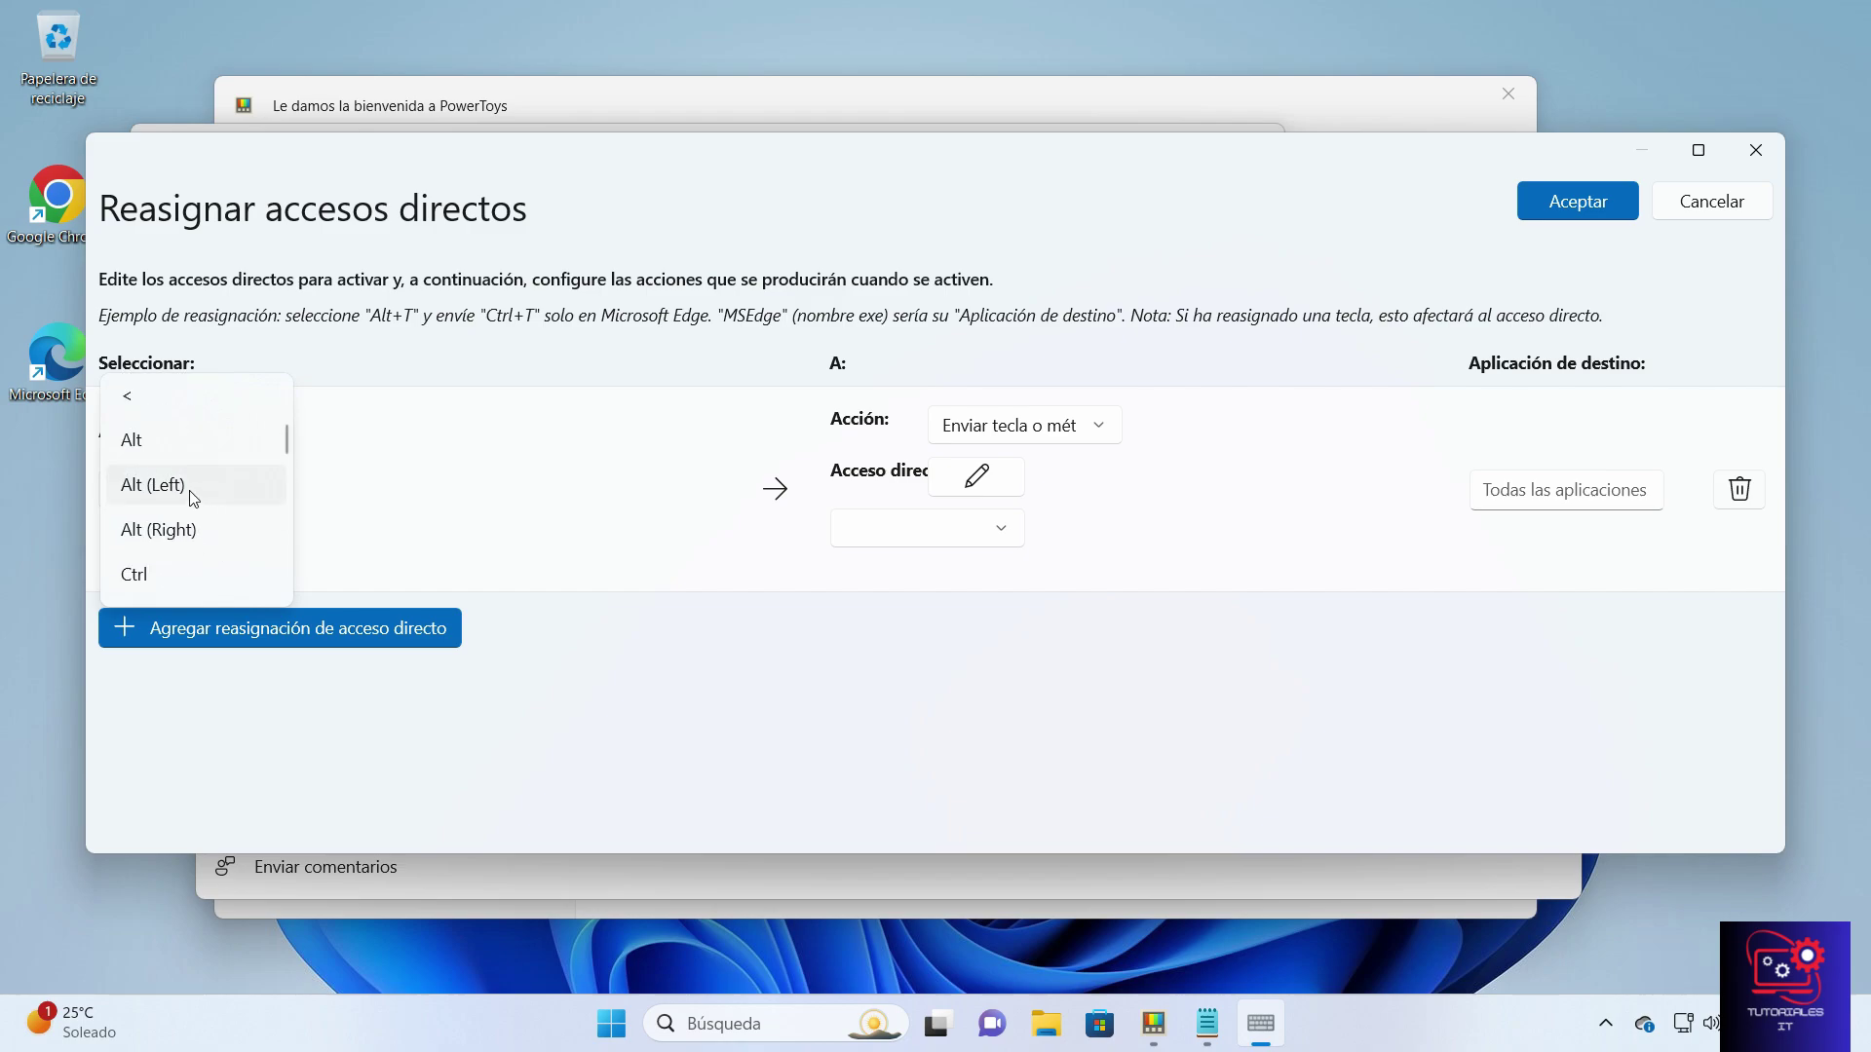
{"action": "left_click", "coordinate": [156, 485]}
- Choose 1 as the second key of the source shortcut, after Alt (Left)
{"action": "left_click", "coordinate": [387, 504]}
{"action": "scroll", "coordinate": [390, 503], "scroll_direction": "up", "scroll_amount": 10}
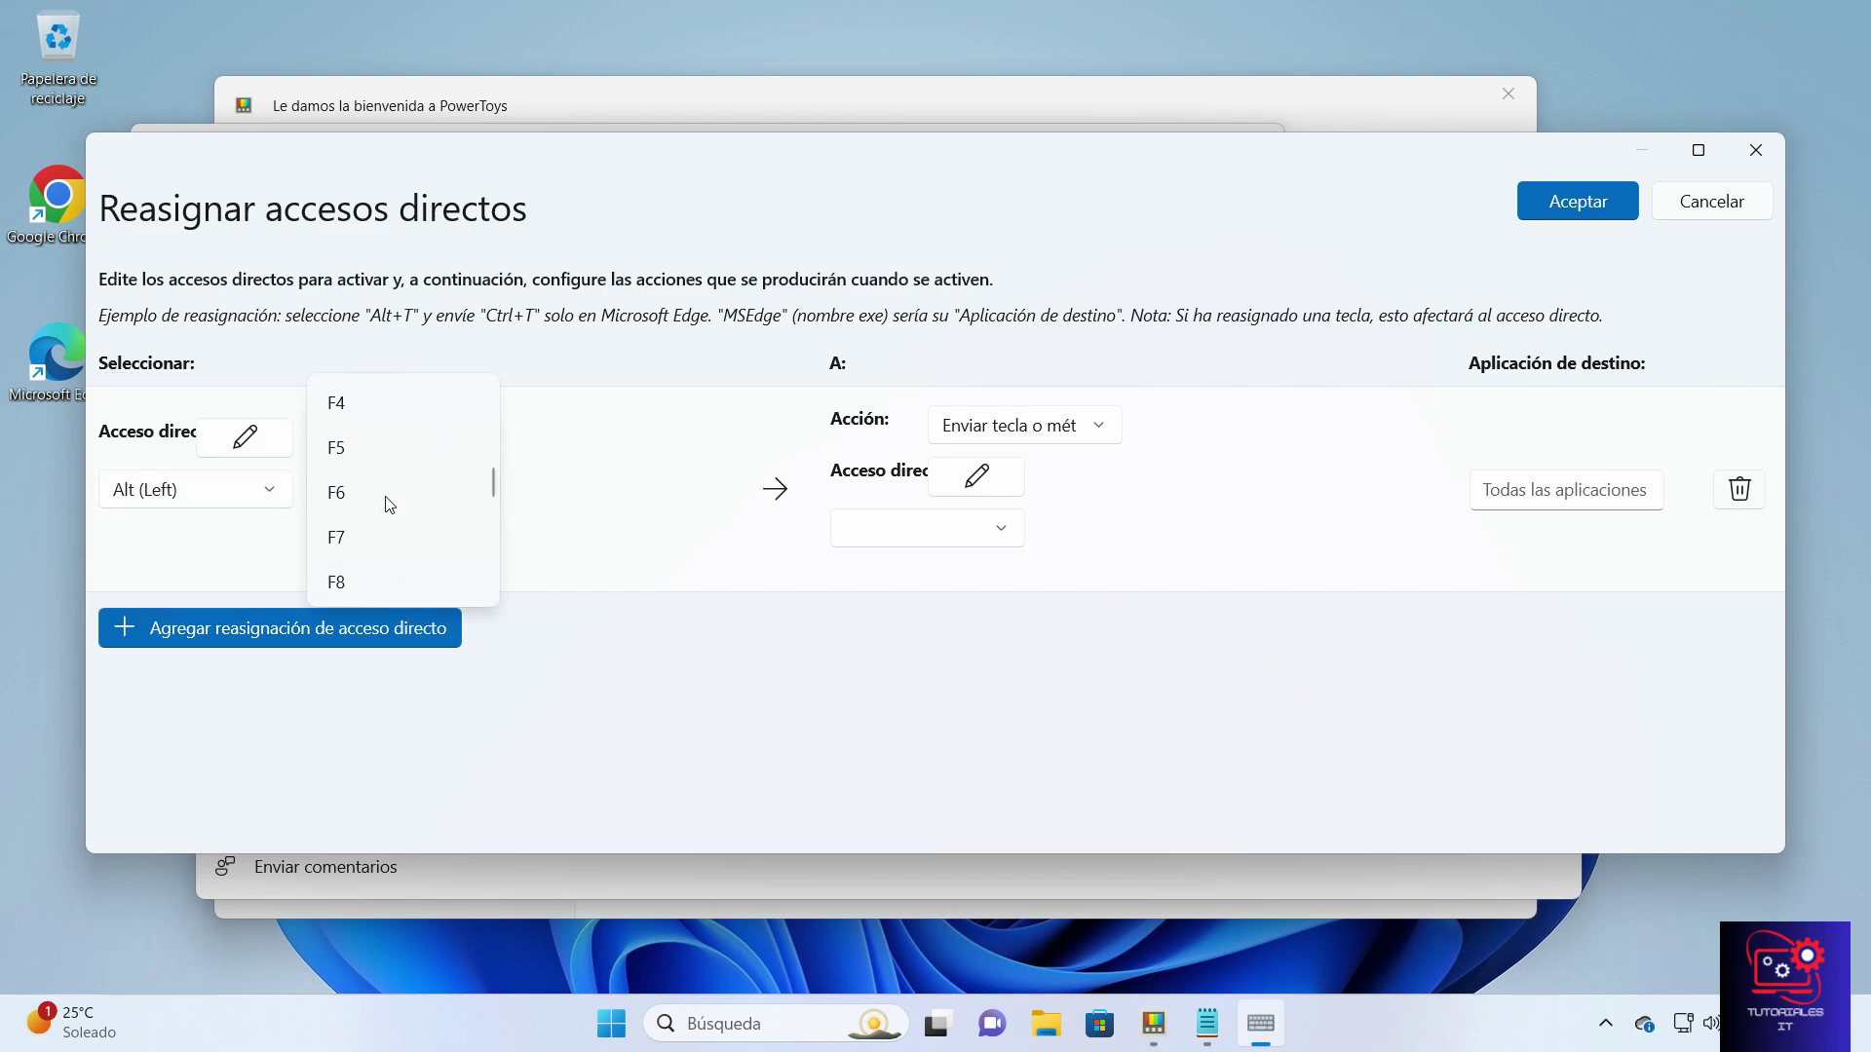
{"action": "scroll", "coordinate": [390, 504], "scroll_direction": "up", "scroll_amount": 10}
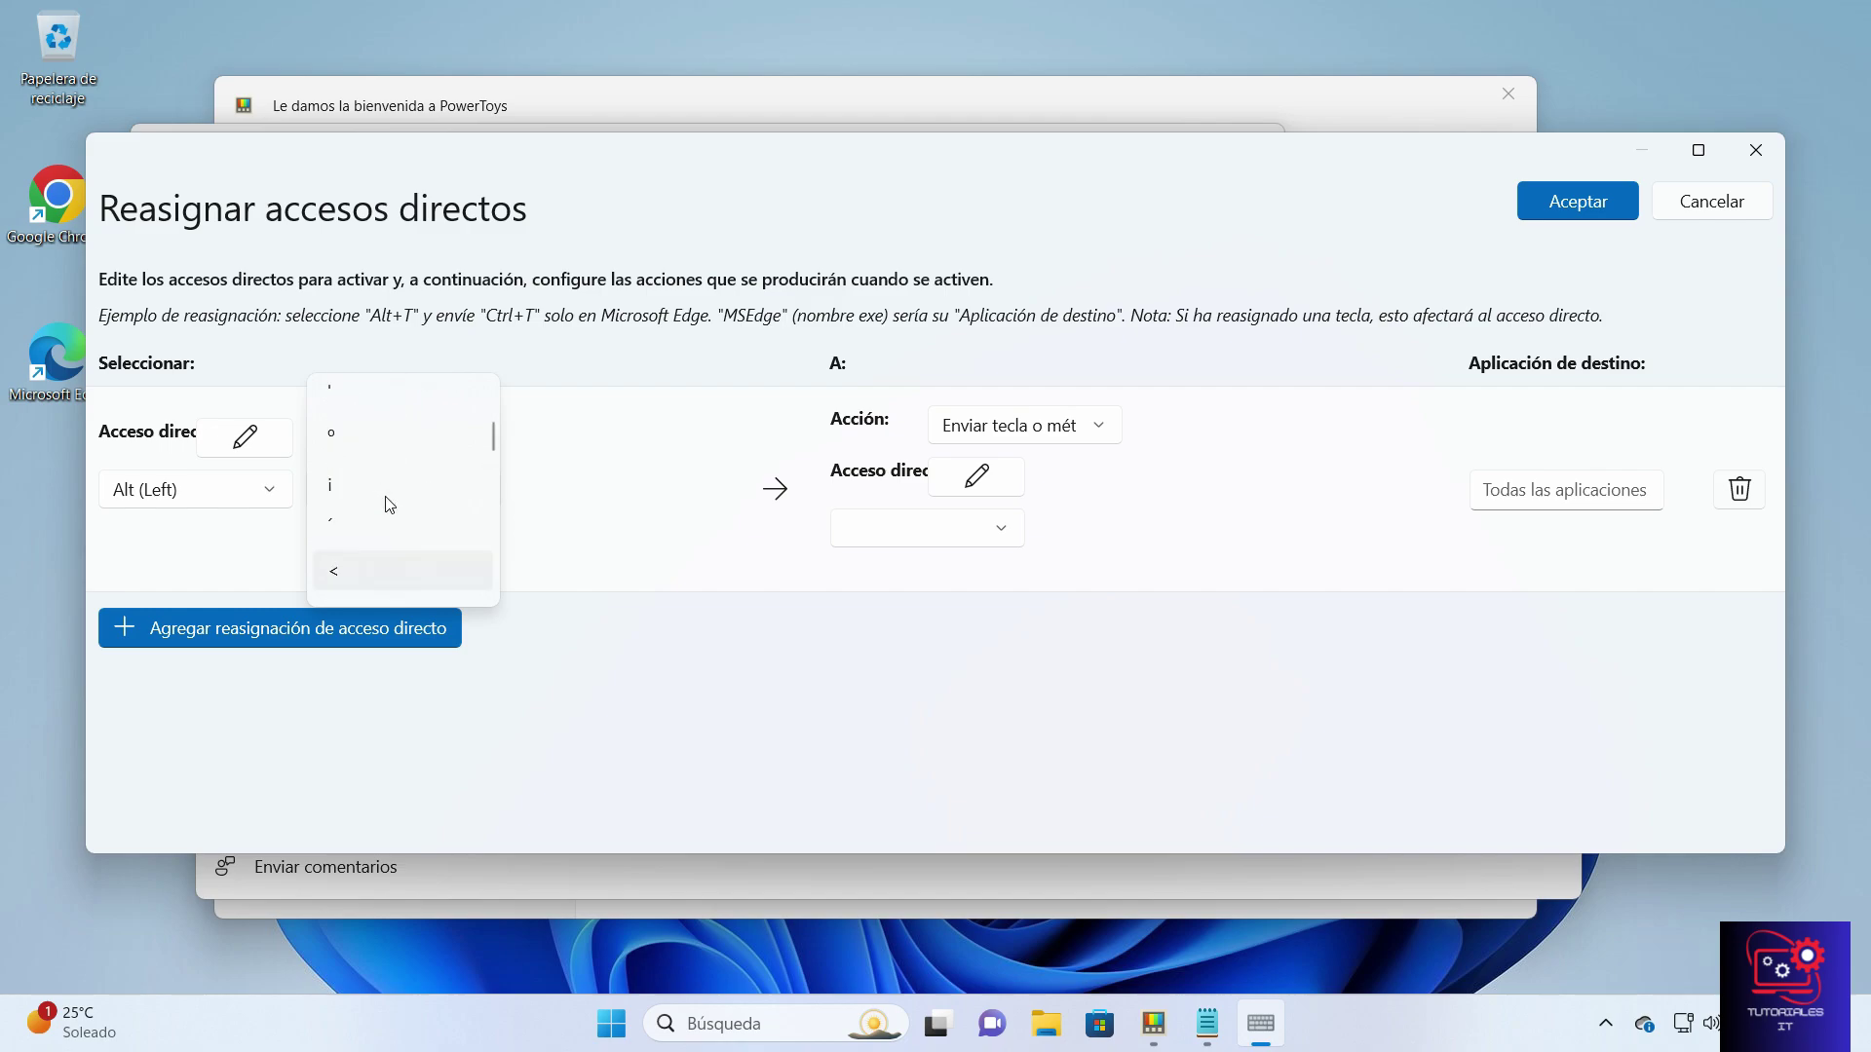
{"action": "scroll", "coordinate": [389, 503], "scroll_direction": "up", "scroll_amount": 5}
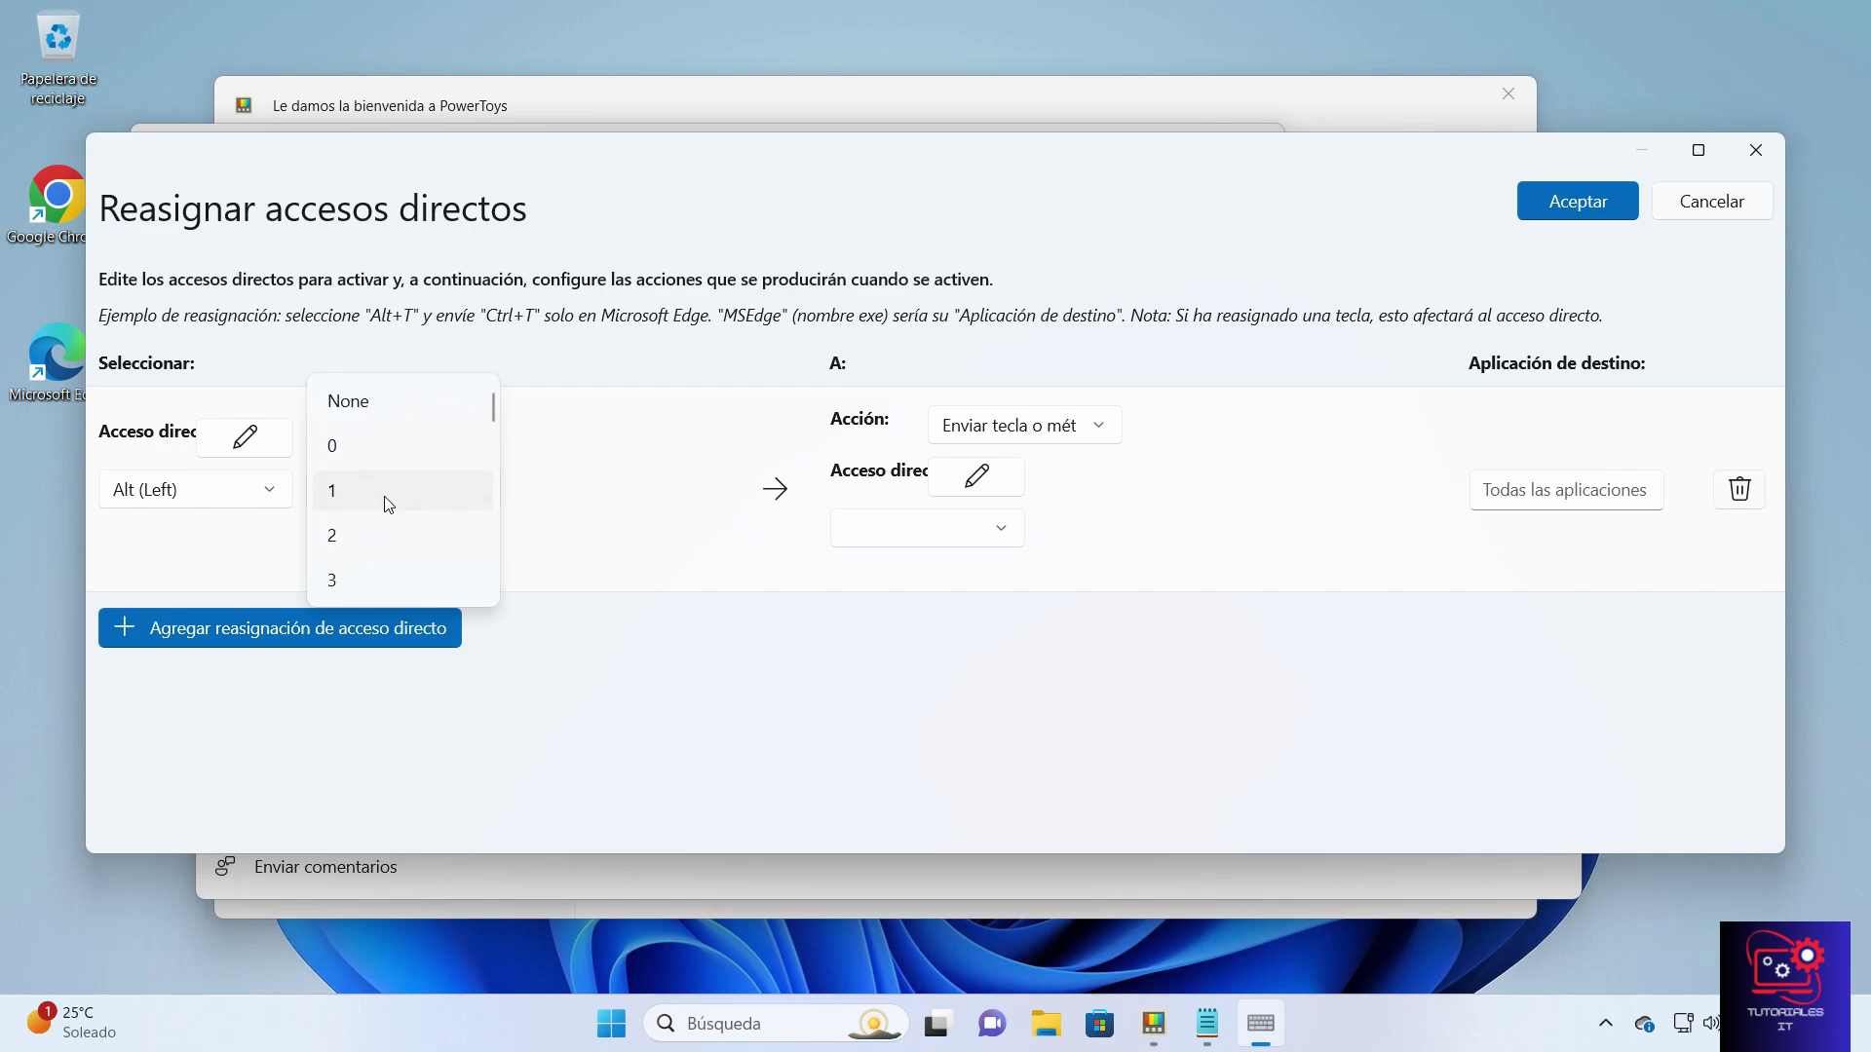
{"action": "left_click", "coordinate": [388, 497]}
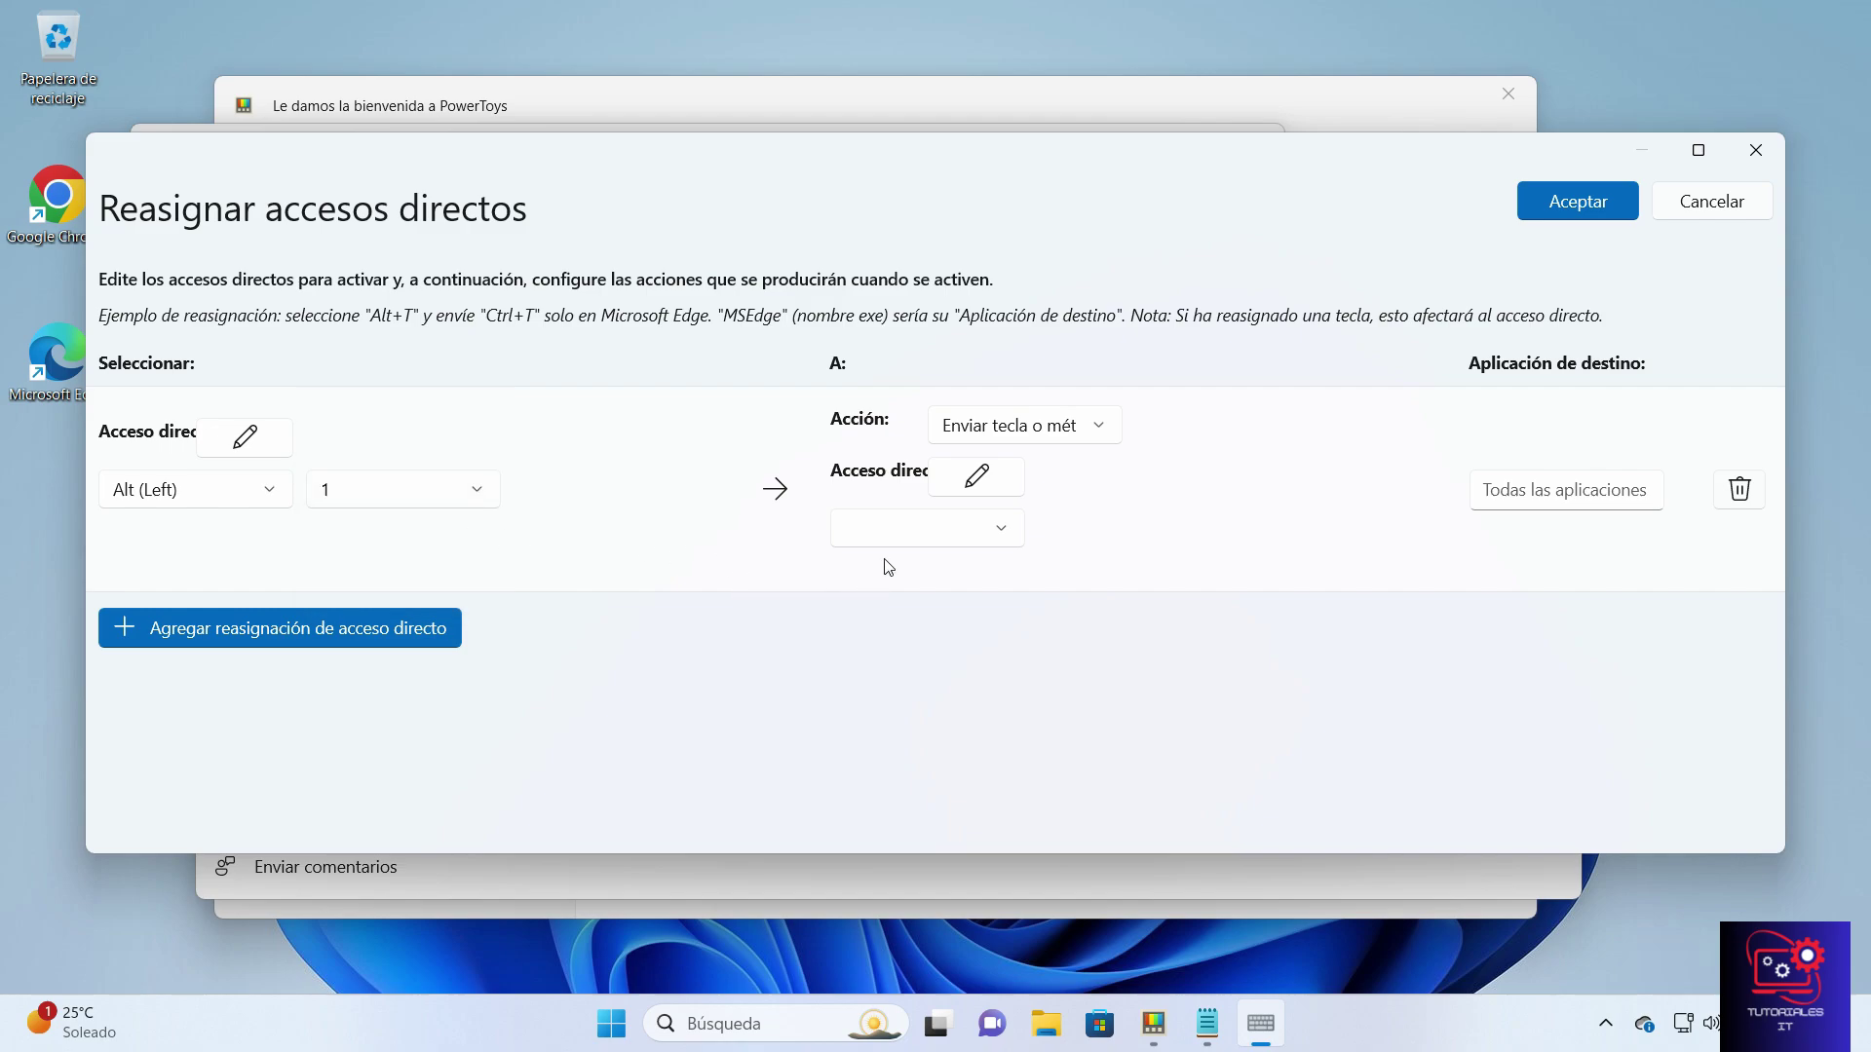
- Set the target shortcut of the Alt (Left) + 1 remapping to Ctrl + C
{"action": "left_click", "coordinate": [918, 538]}
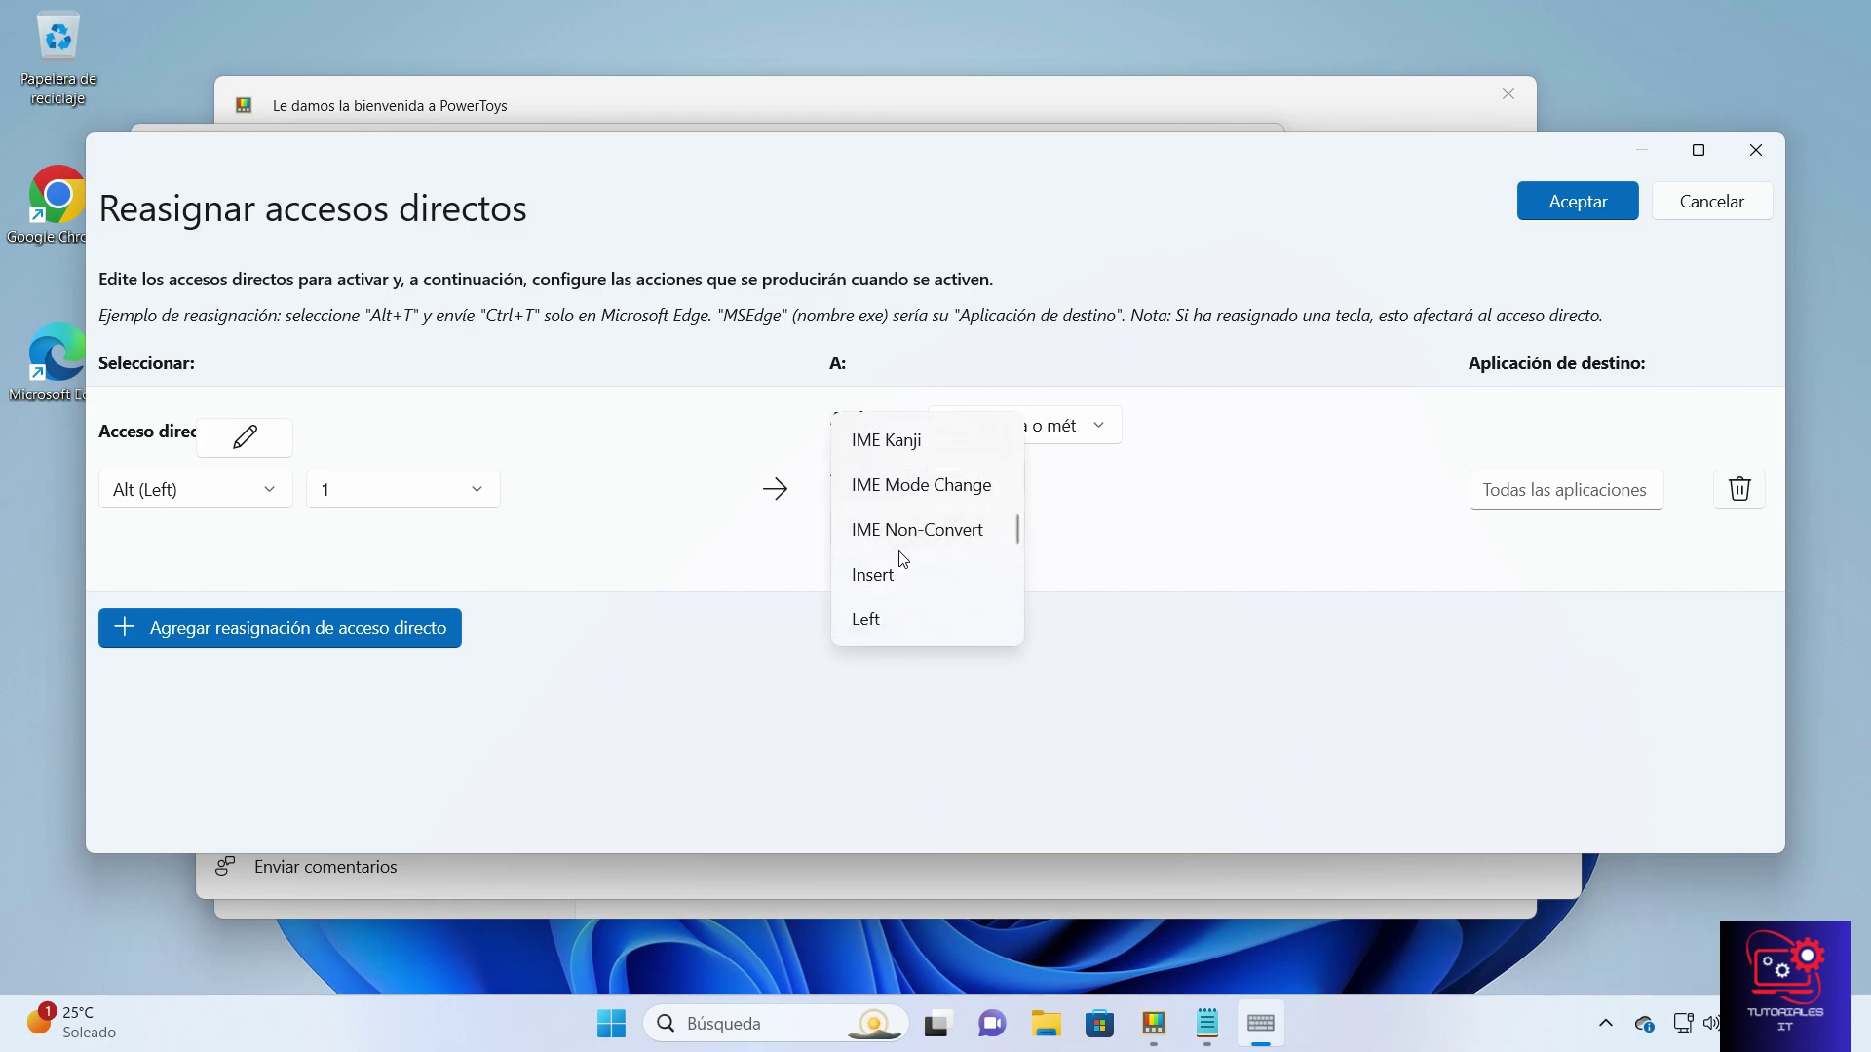
{"action": "scroll", "coordinate": [902, 545], "scroll_direction": "up", "scroll_amount": 10}
{"action": "left_click", "coordinate": [902, 549]}
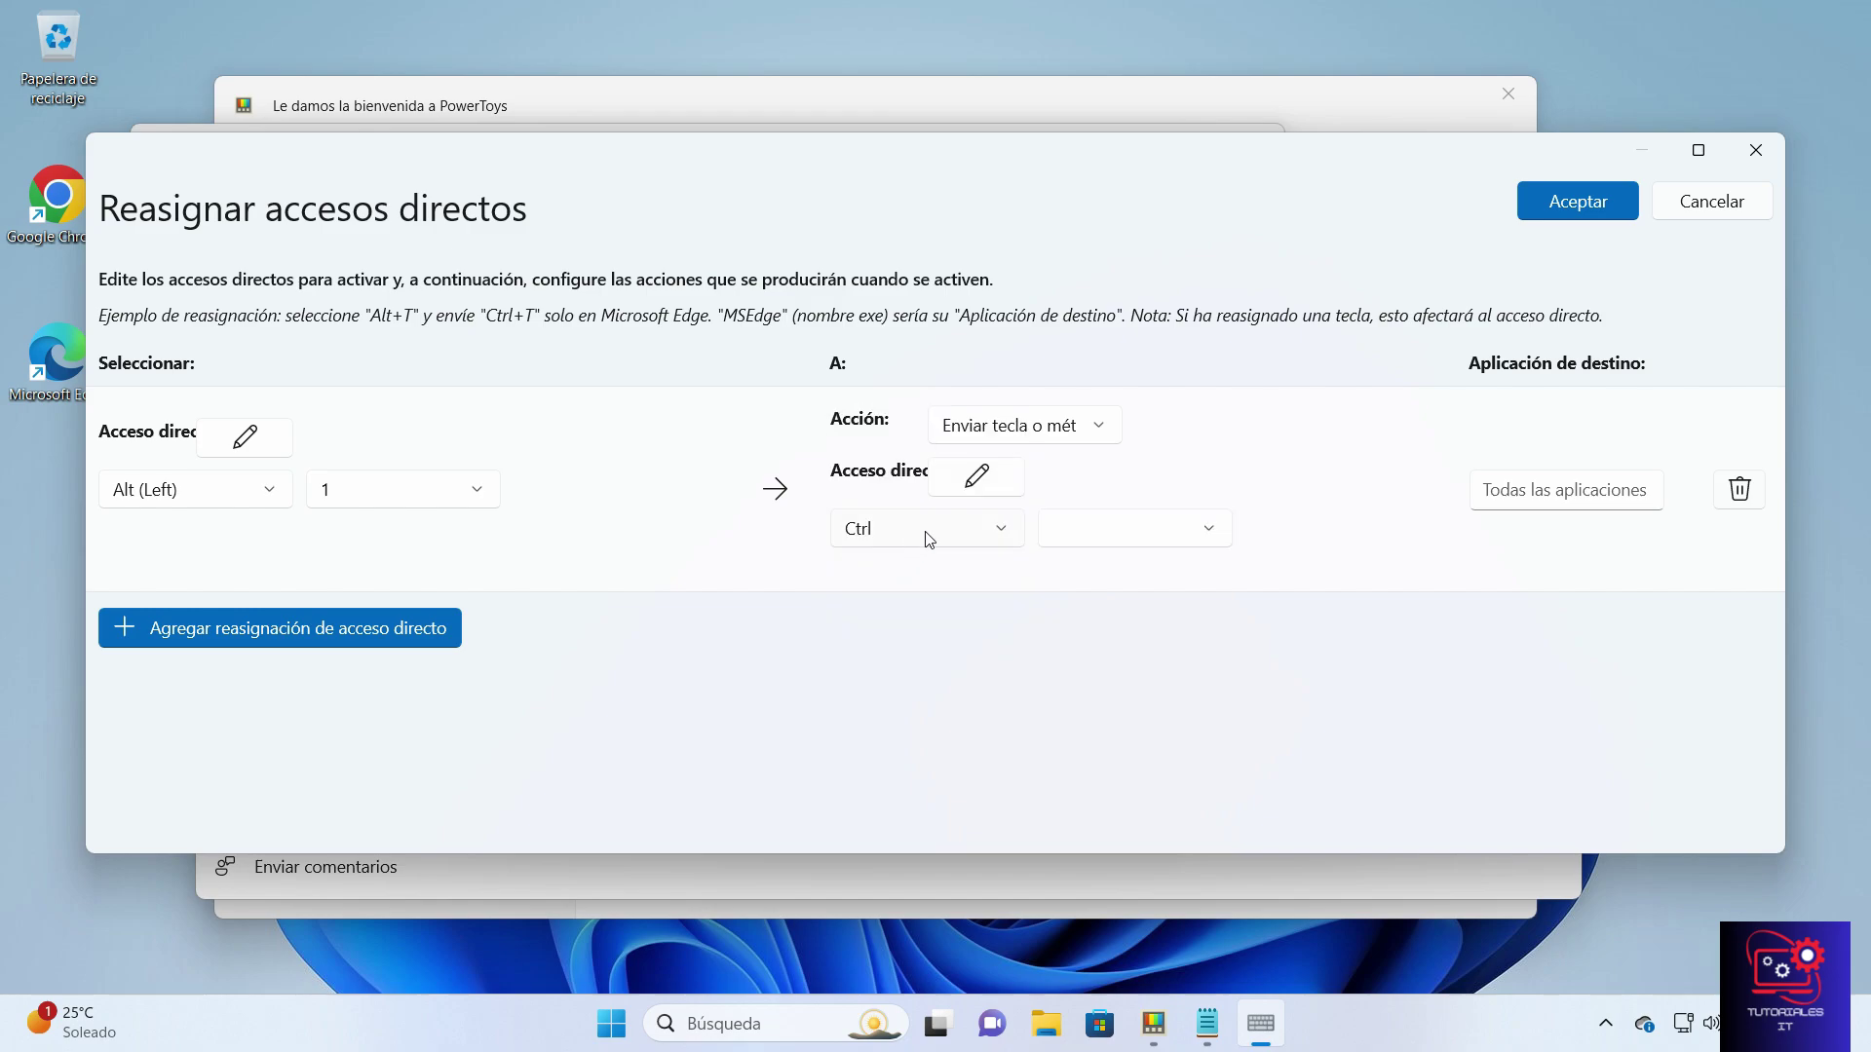
{"action": "left_click", "coordinate": [1105, 536]}
{"action": "scroll", "coordinate": [1111, 538], "scroll_direction": "up", "scroll_amount": 12}
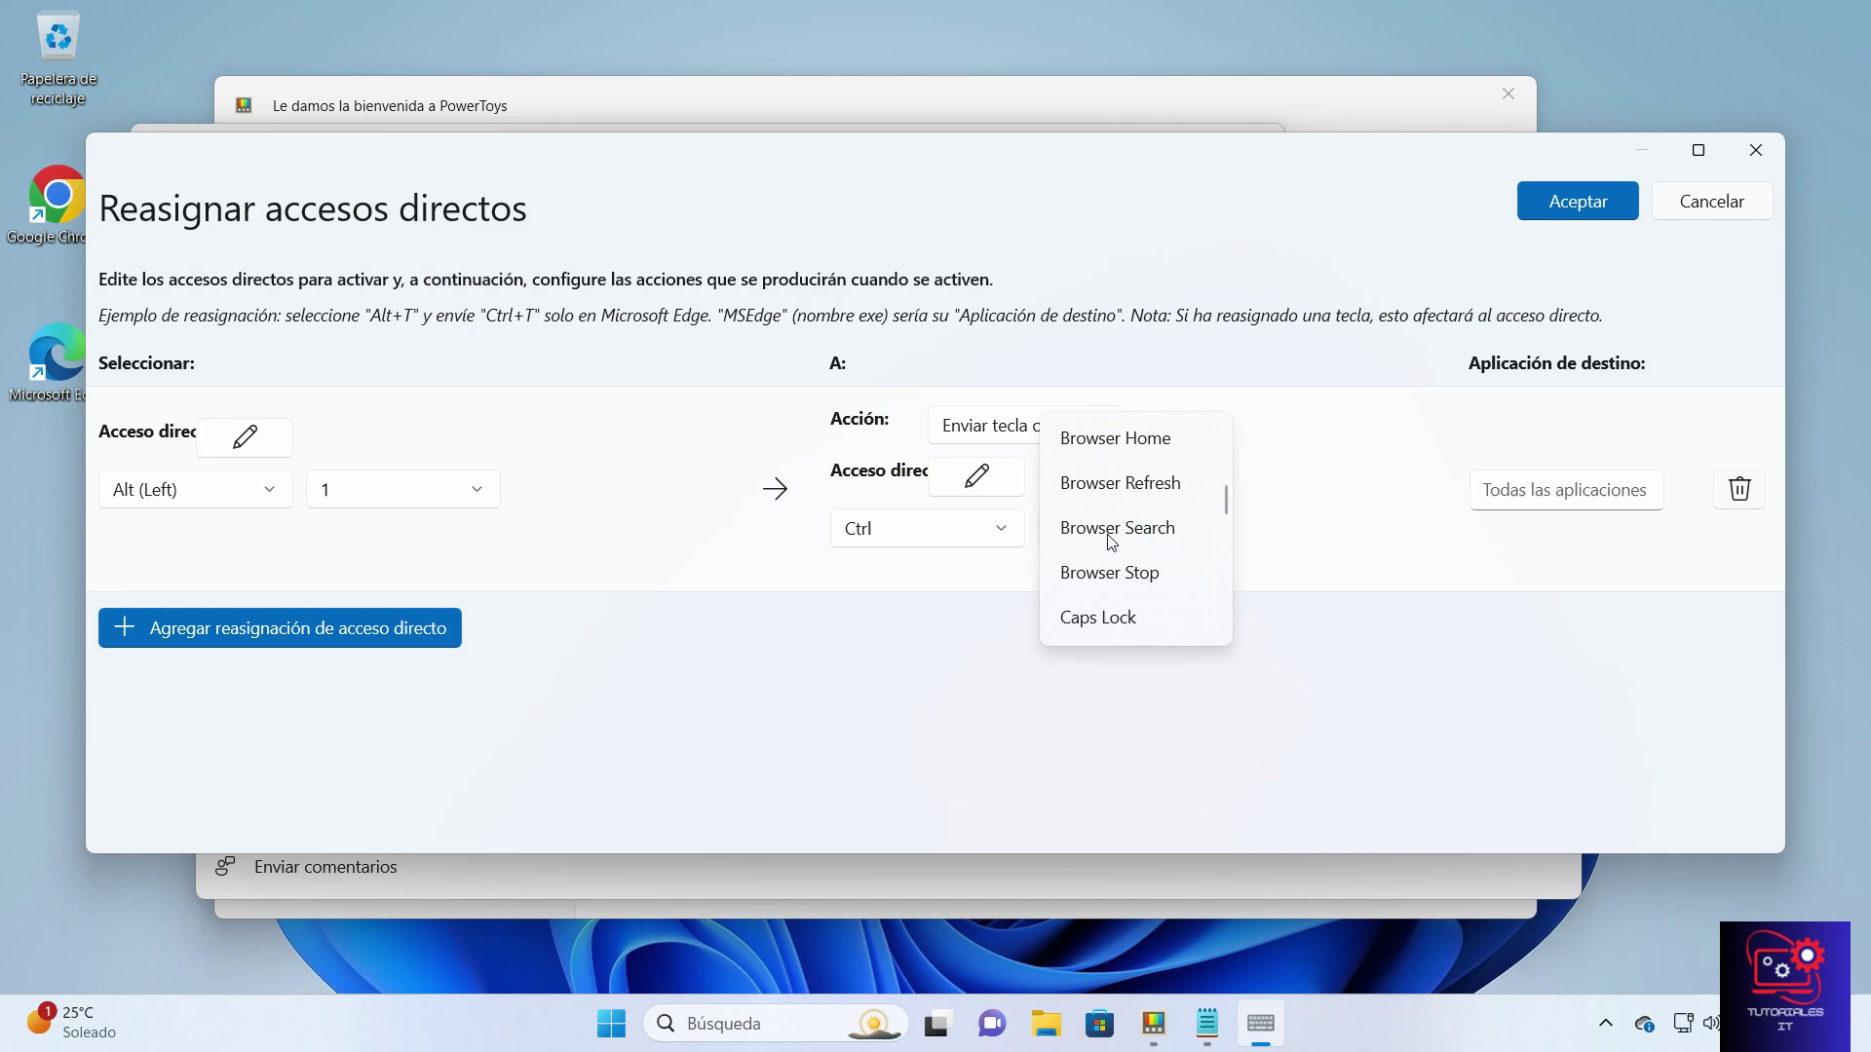
{"action": "scroll", "coordinate": [1111, 540], "scroll_direction": "up", "scroll_amount": 10}
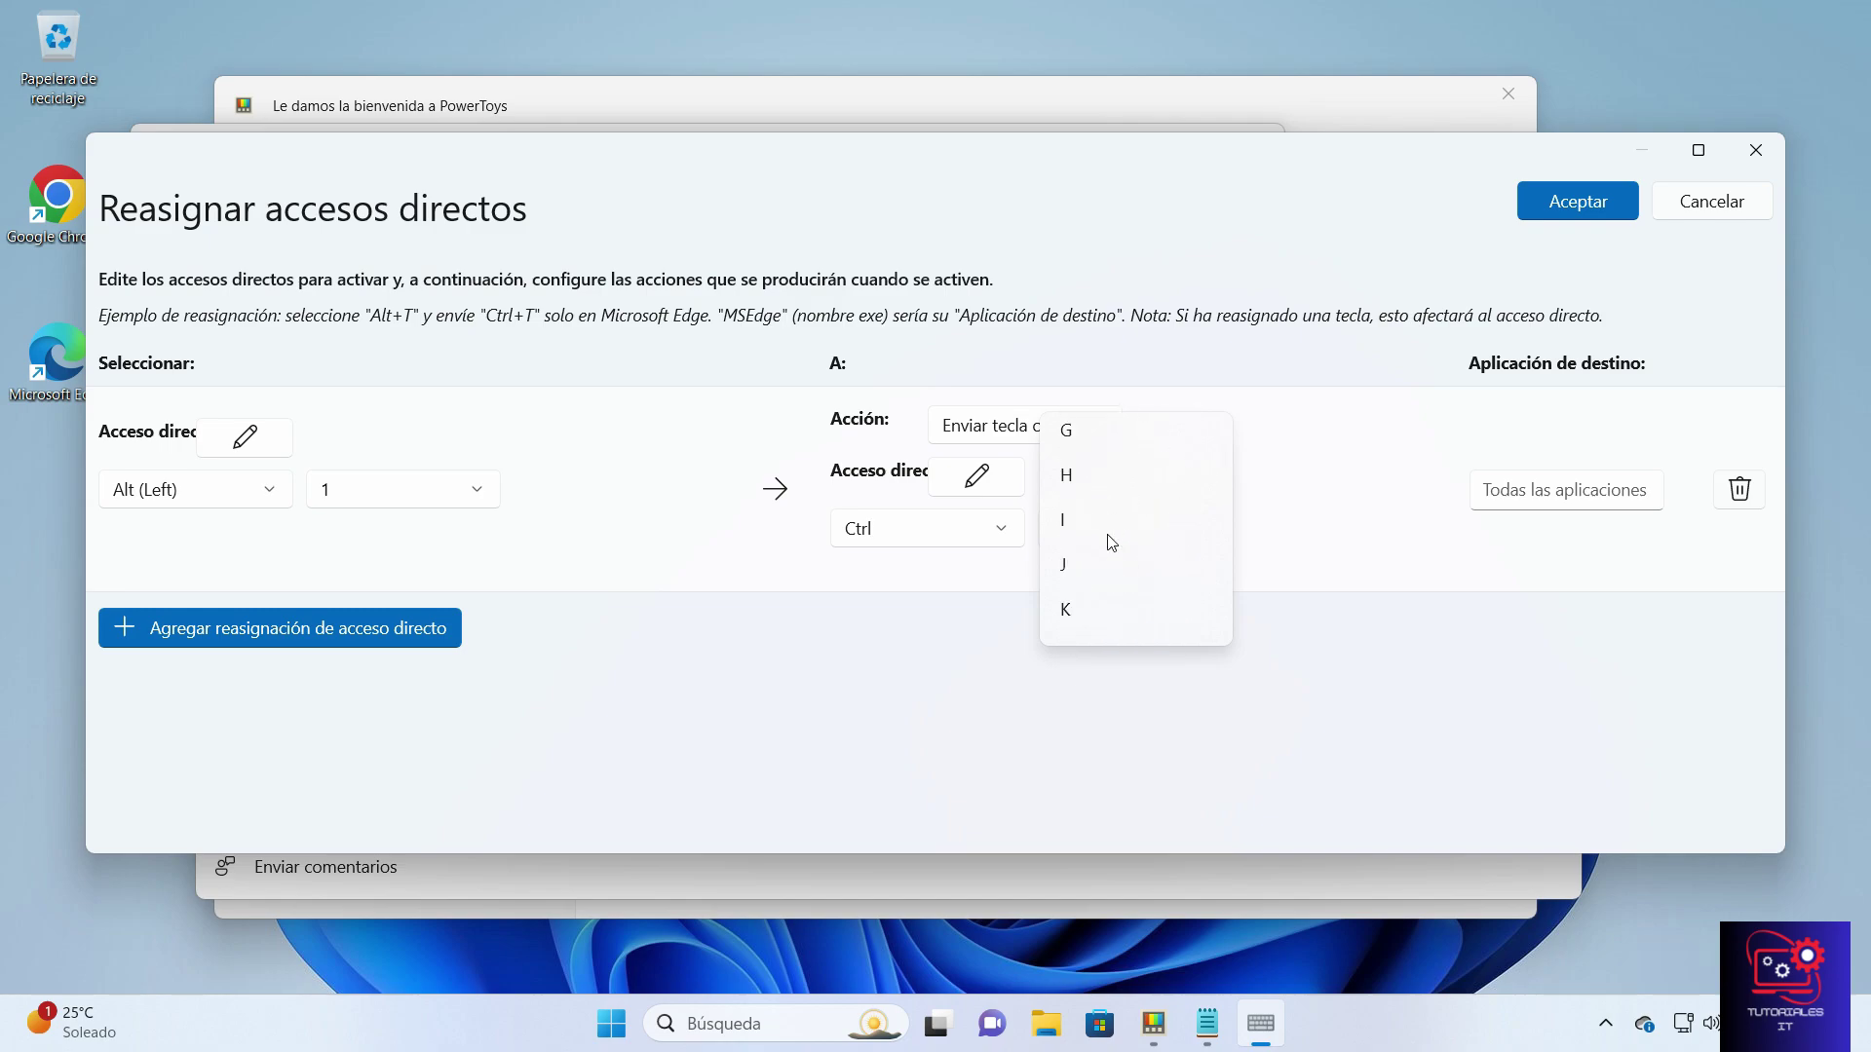
{"action": "scroll", "coordinate": [1109, 540], "scroll_direction": "up", "scroll_amount": 5}
{"action": "left_click", "coordinate": [1080, 487]}
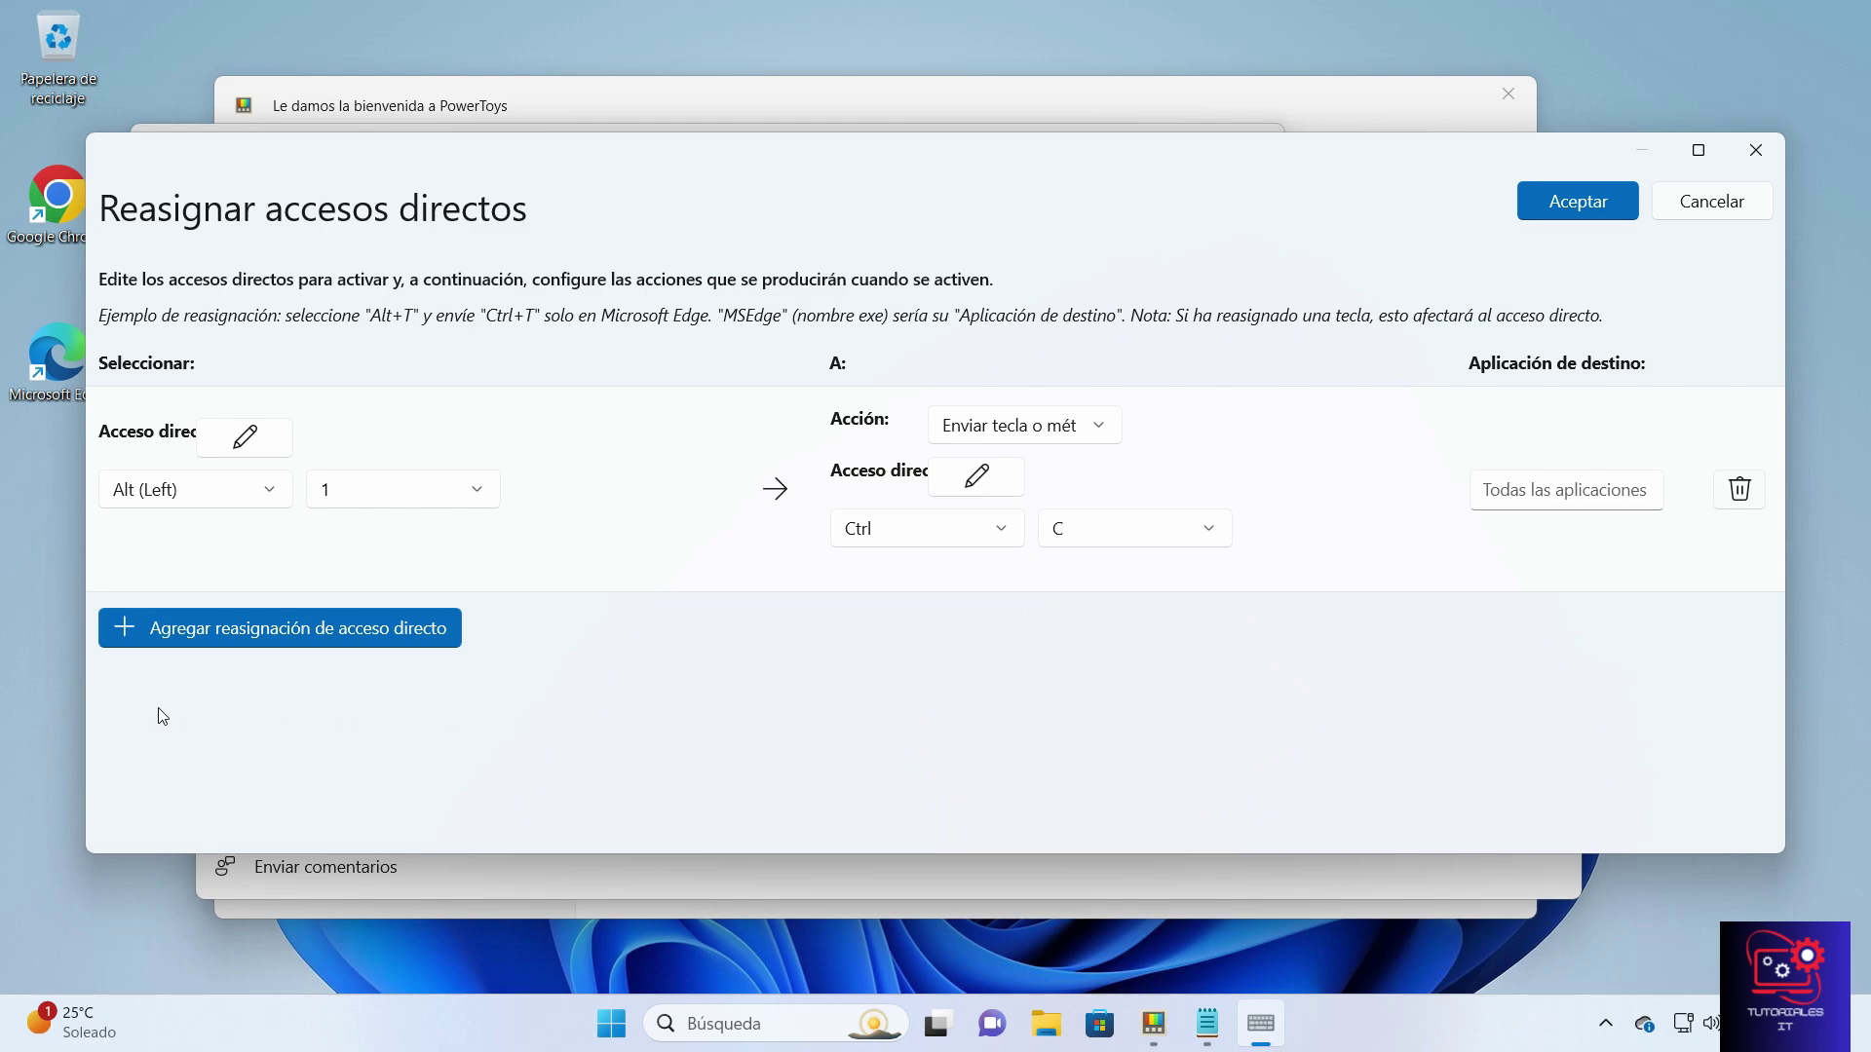
- Add a second shortcut remapping with Alt (Left) + 2 as its source shortcut
{"action": "left_click", "coordinate": [210, 636]}
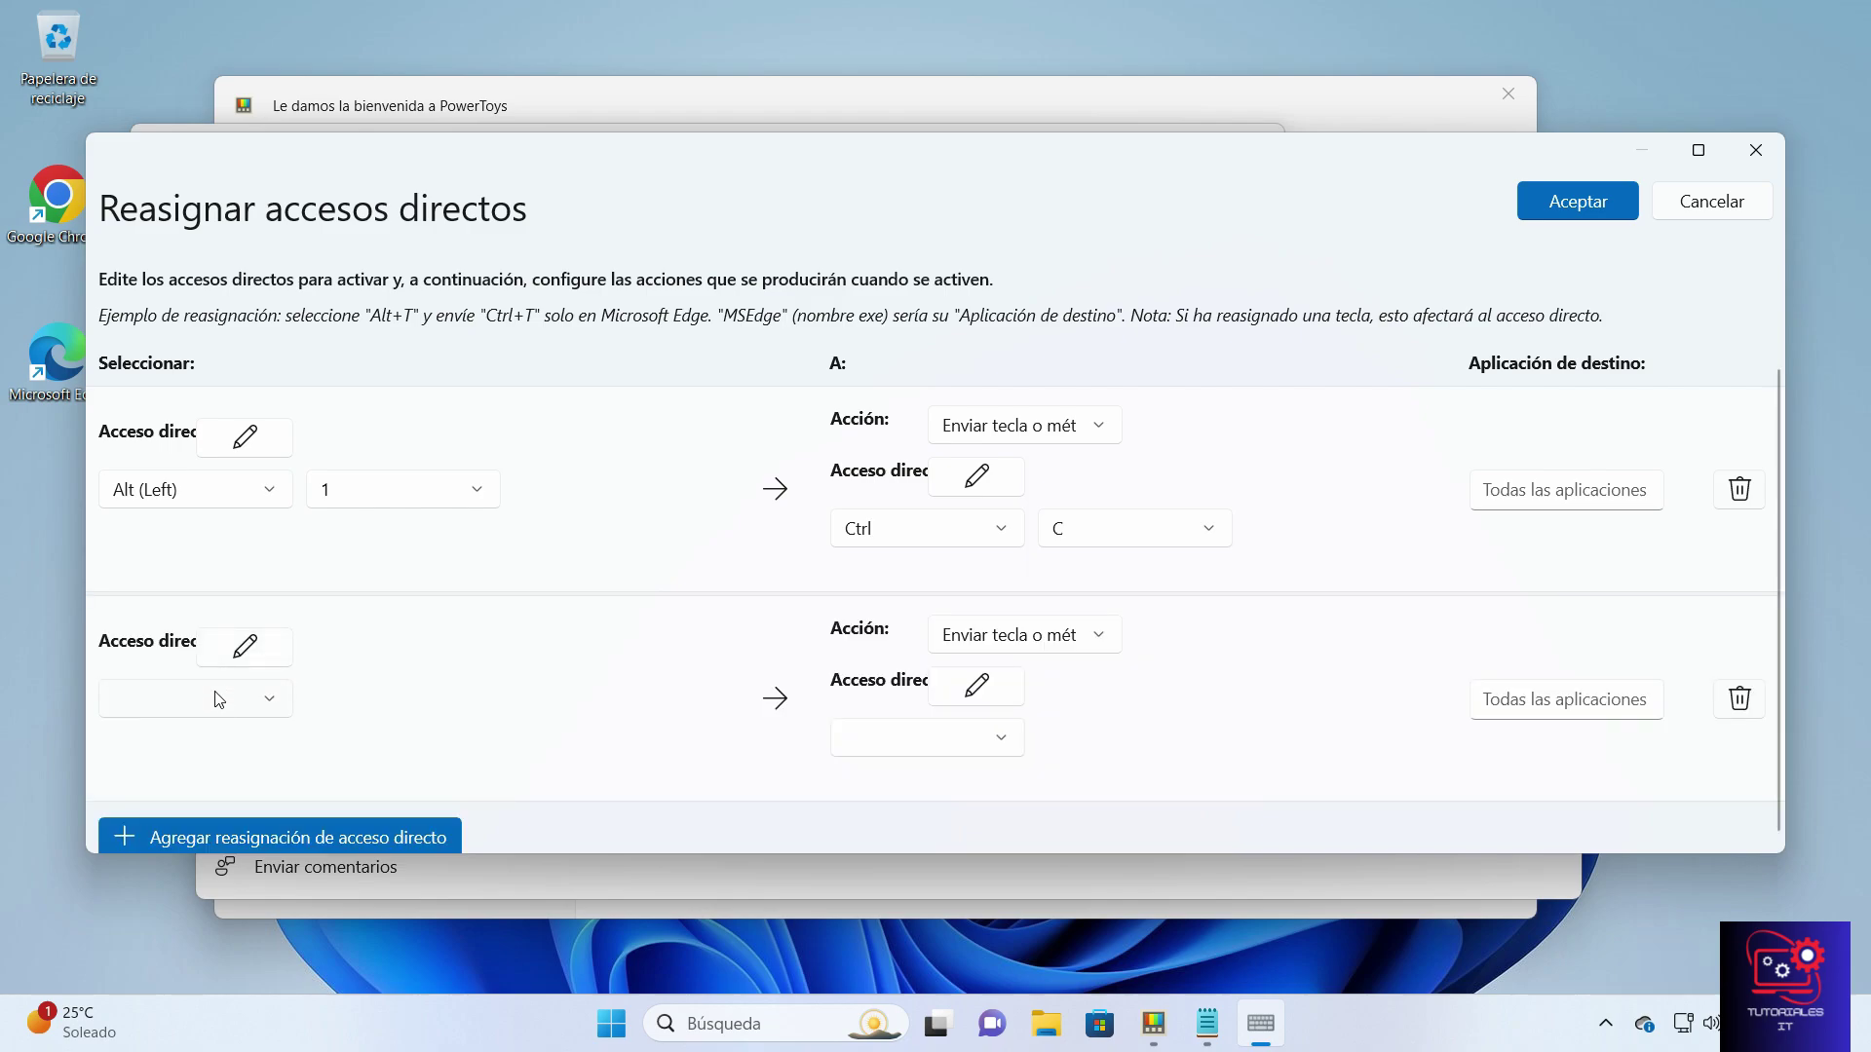
{"action": "left_click", "coordinate": [219, 700]}
{"action": "scroll", "coordinate": [232, 639], "scroll_direction": "up", "scroll_amount": 5}
{"action": "left_click", "coordinate": [171, 650]}
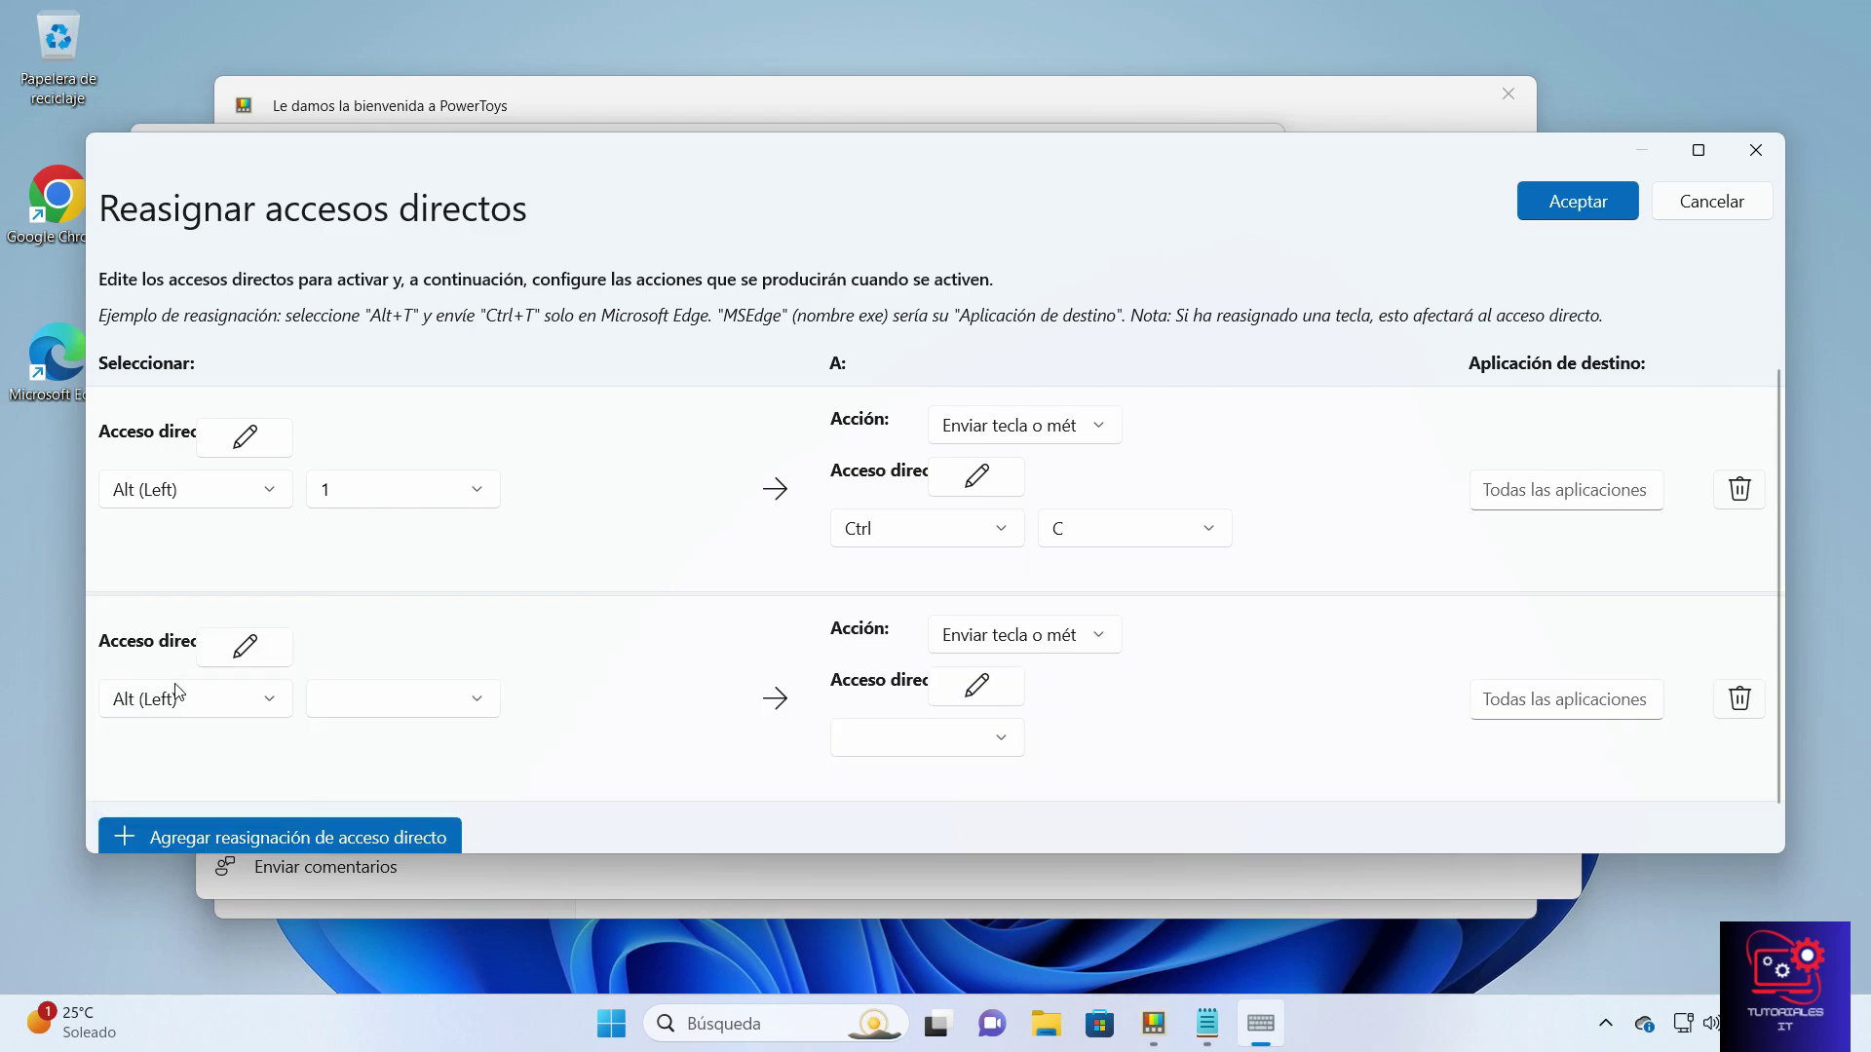
{"action": "left_click", "coordinate": [381, 700]}
{"action": "left_click_drag", "start_coordinate": [491, 700], "coordinate": [490, 609]}
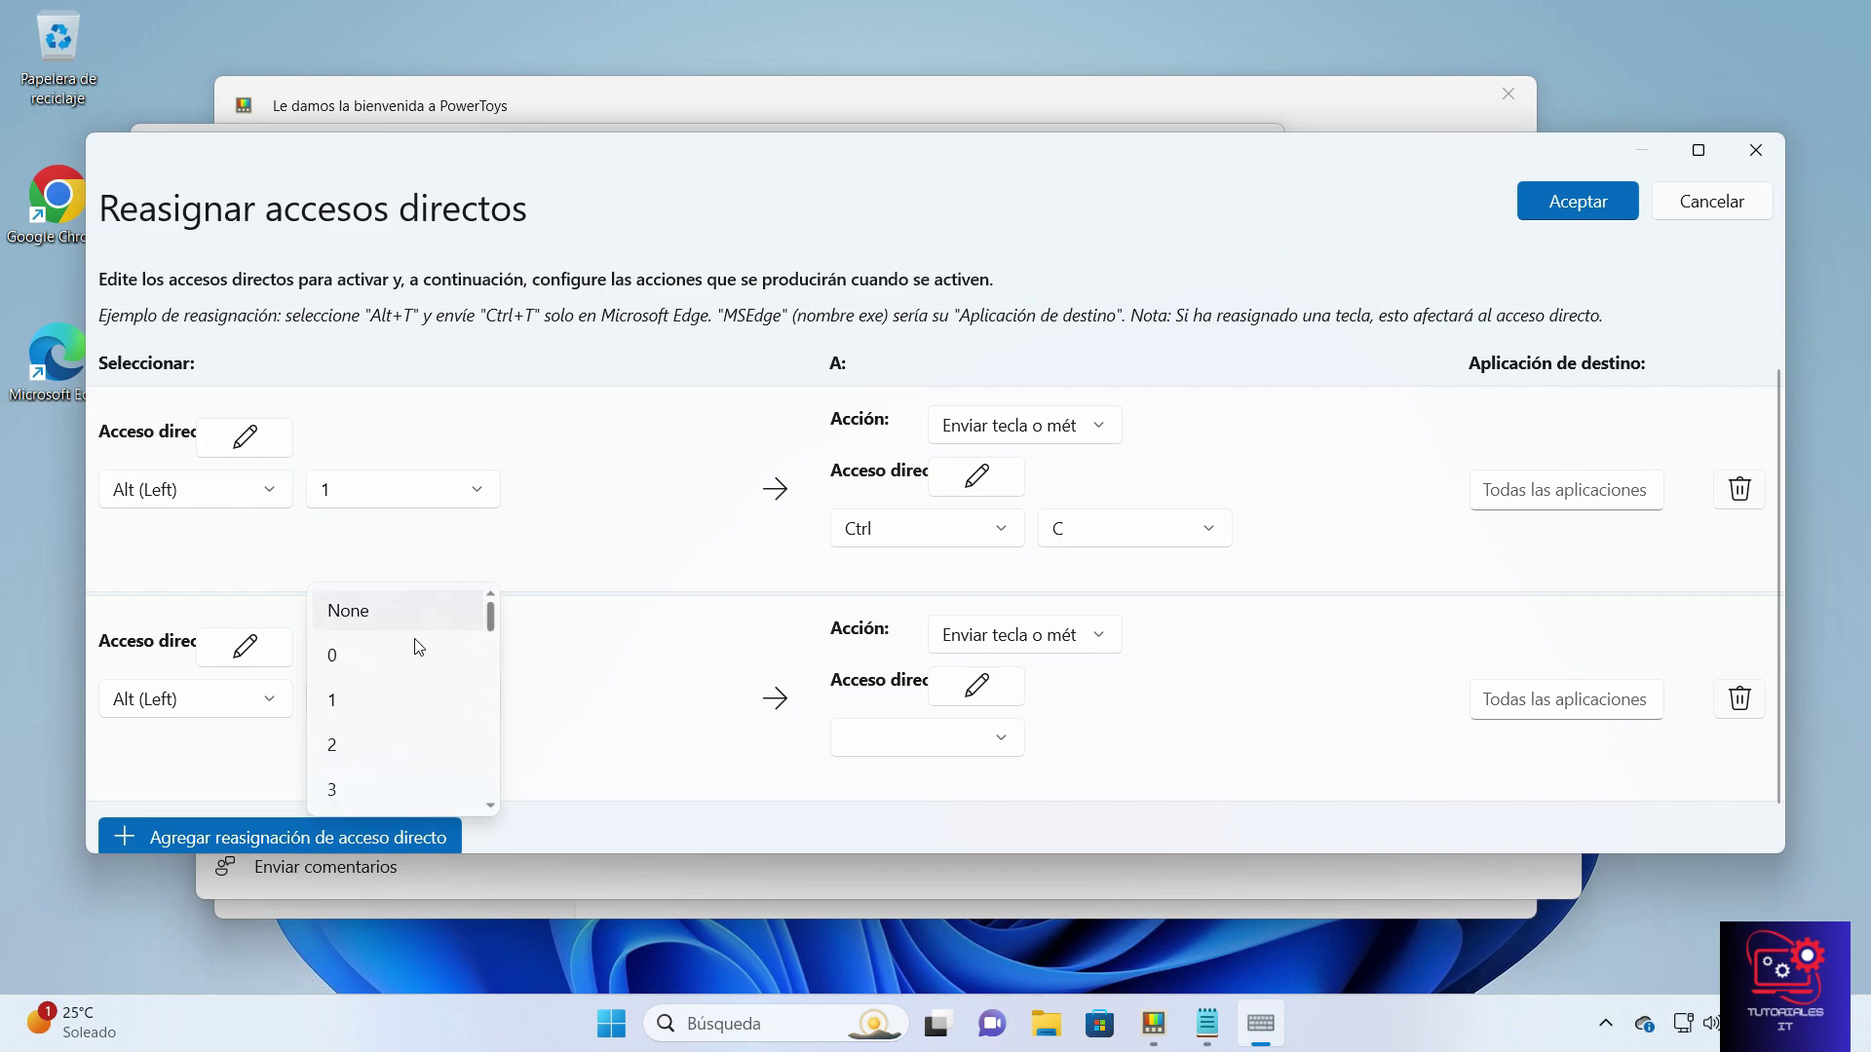
{"action": "left_click", "coordinate": [342, 746]}
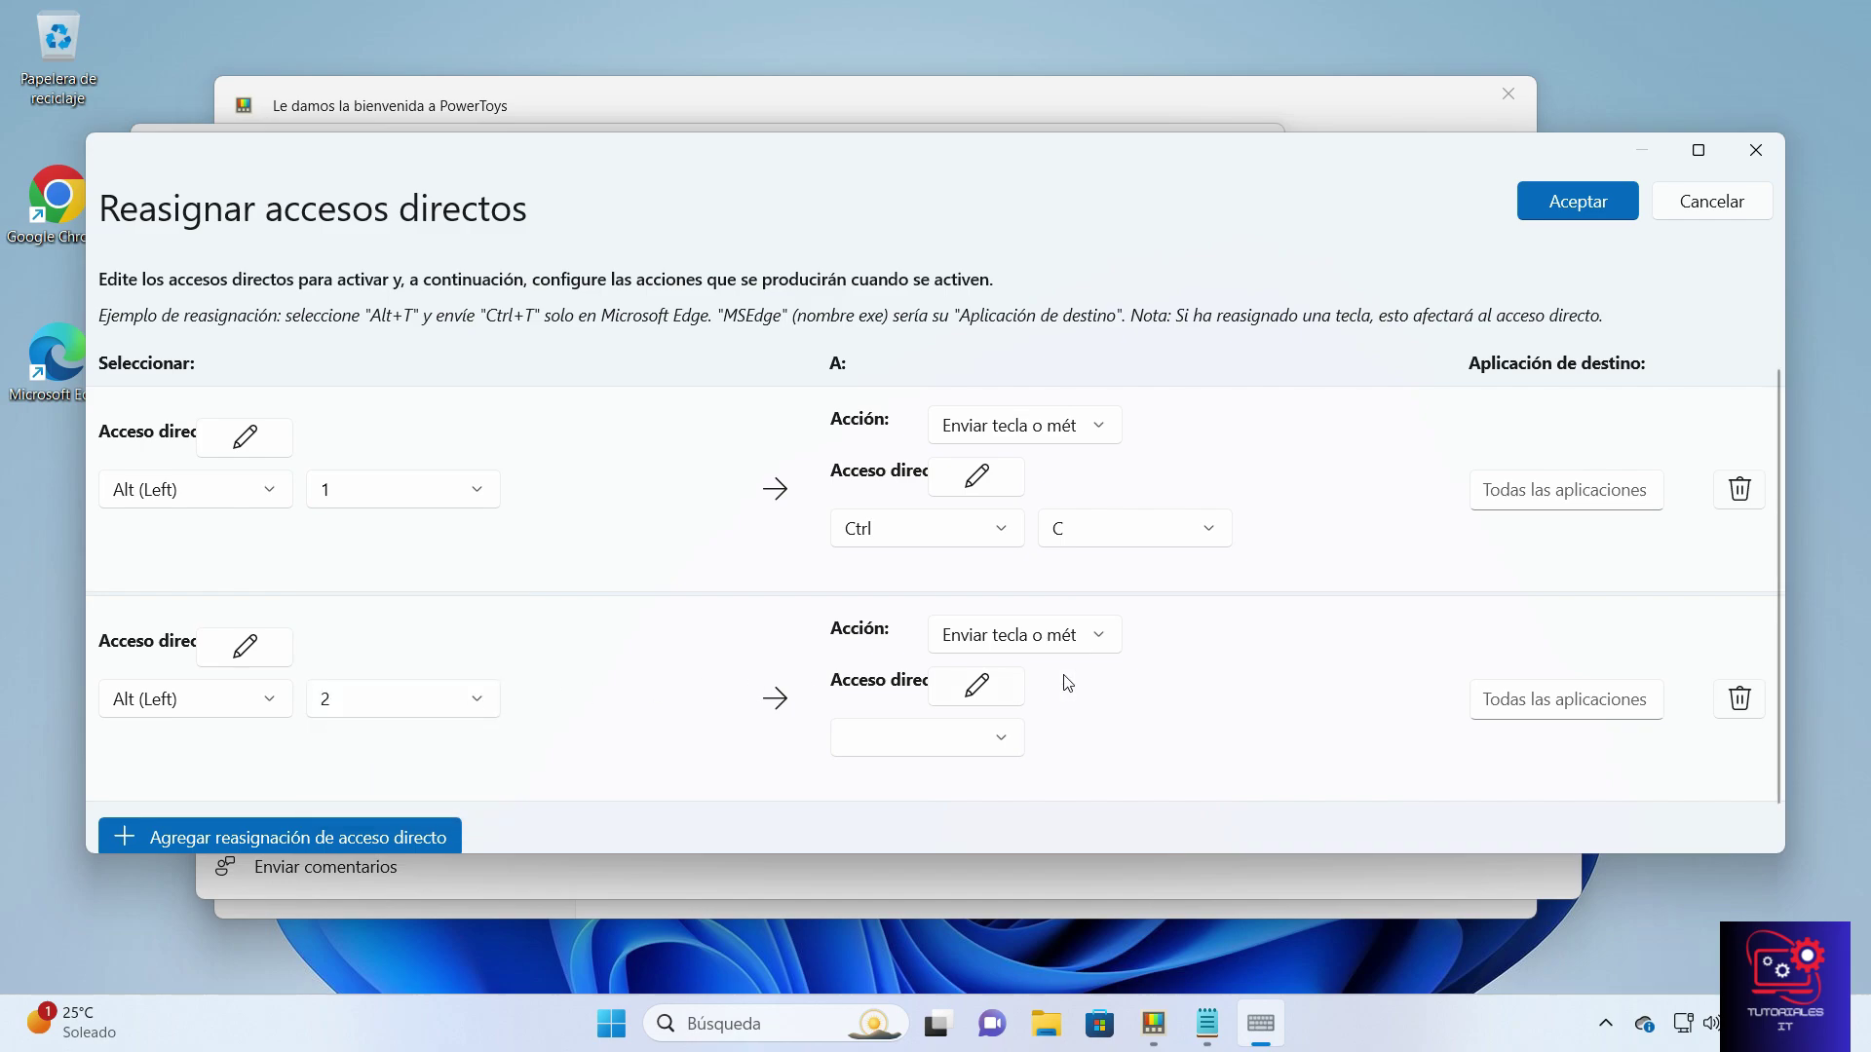
- Set the target of the Alt (Left) + 2 remapping to Ctrl + V and accept the shortcut remappings
{"action": "left_click", "coordinate": [936, 743]}
{"action": "scroll", "coordinate": [923, 726], "scroll_direction": "up", "scroll_amount": 5}
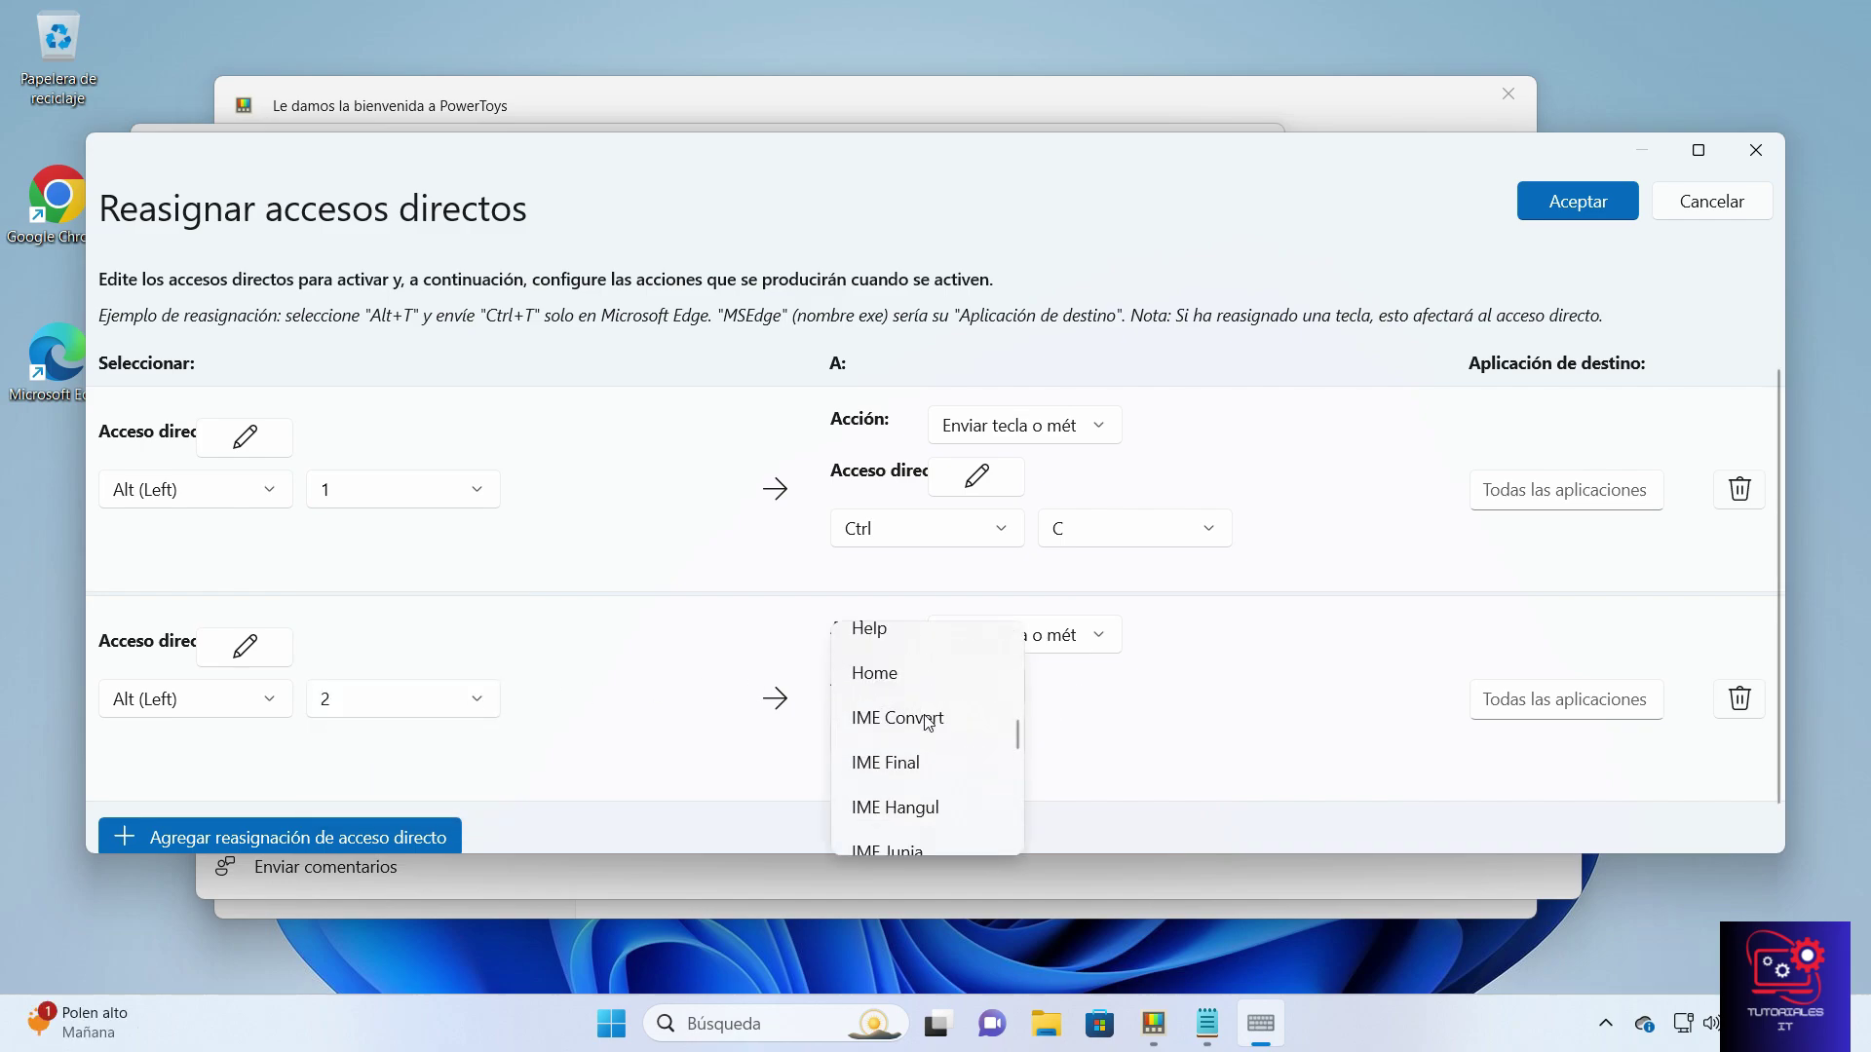
{"action": "scroll", "coordinate": [927, 722], "scroll_direction": "up", "scroll_amount": 8}
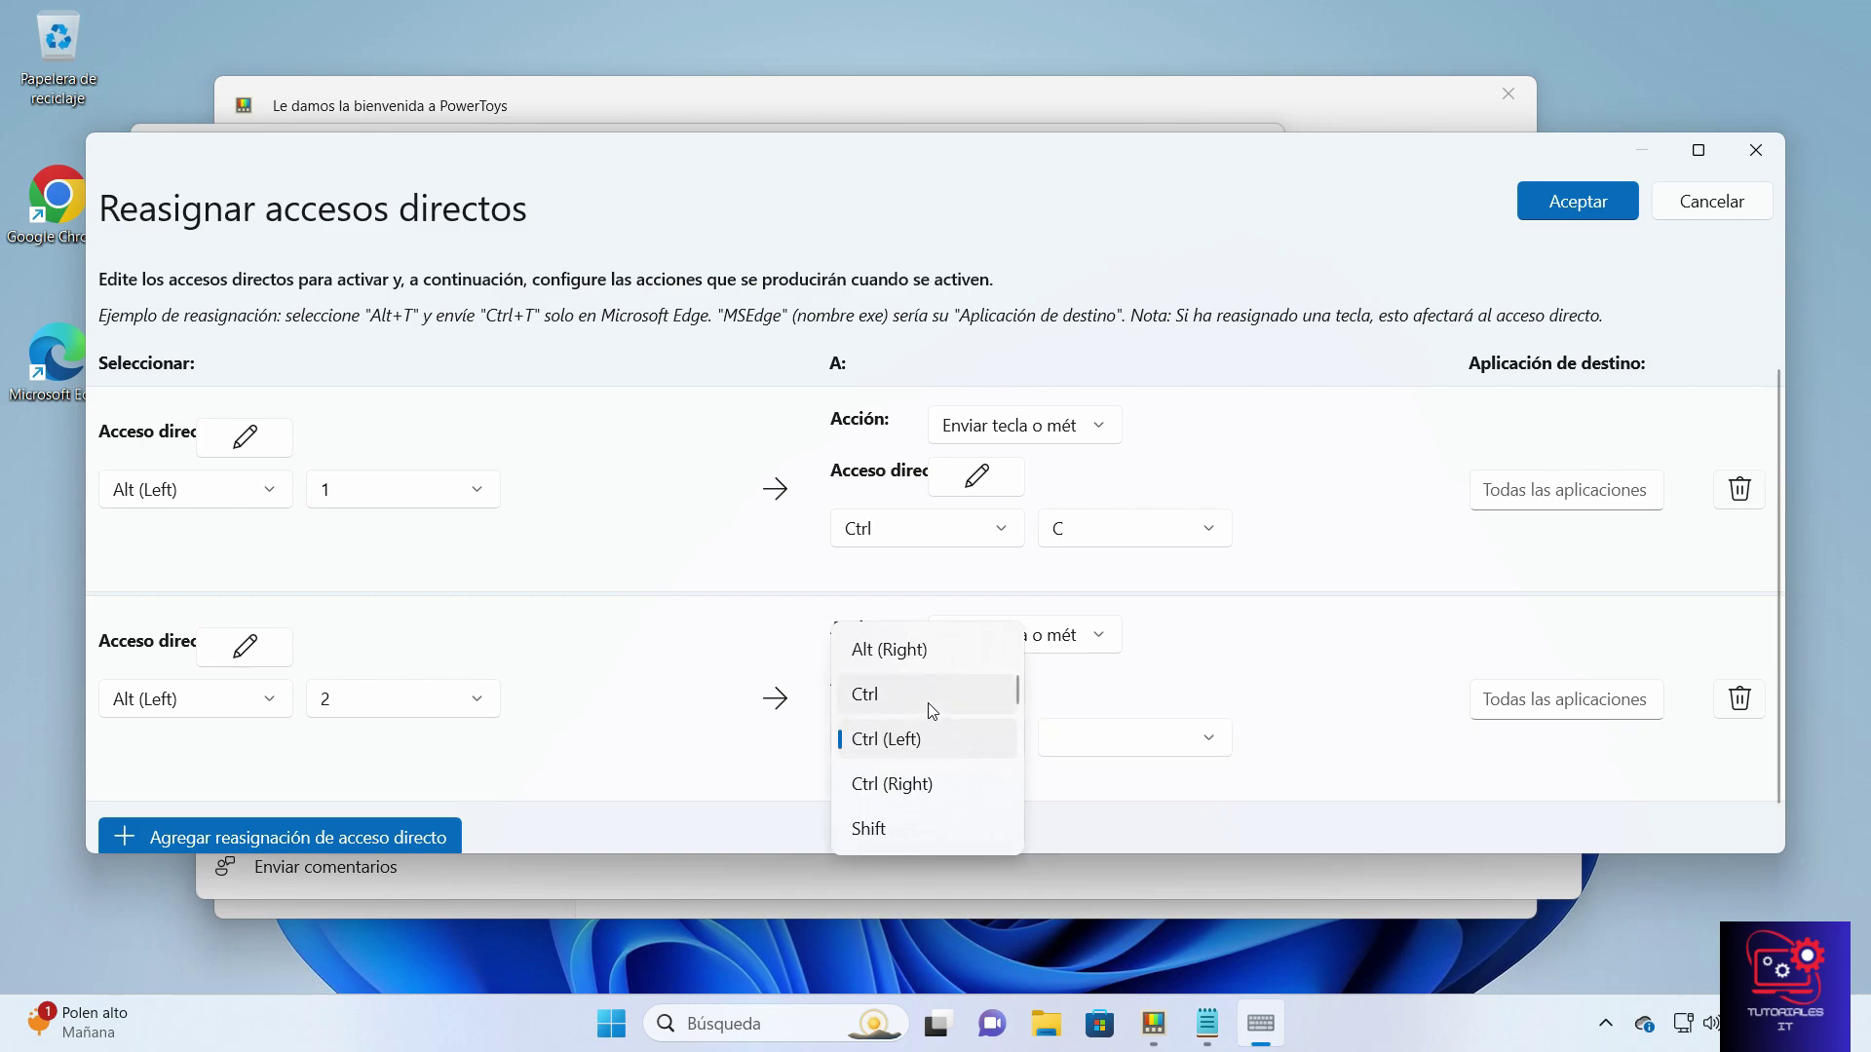
{"action": "left_click", "coordinate": [931, 701]}
{"action": "left_click", "coordinate": [1121, 750]}
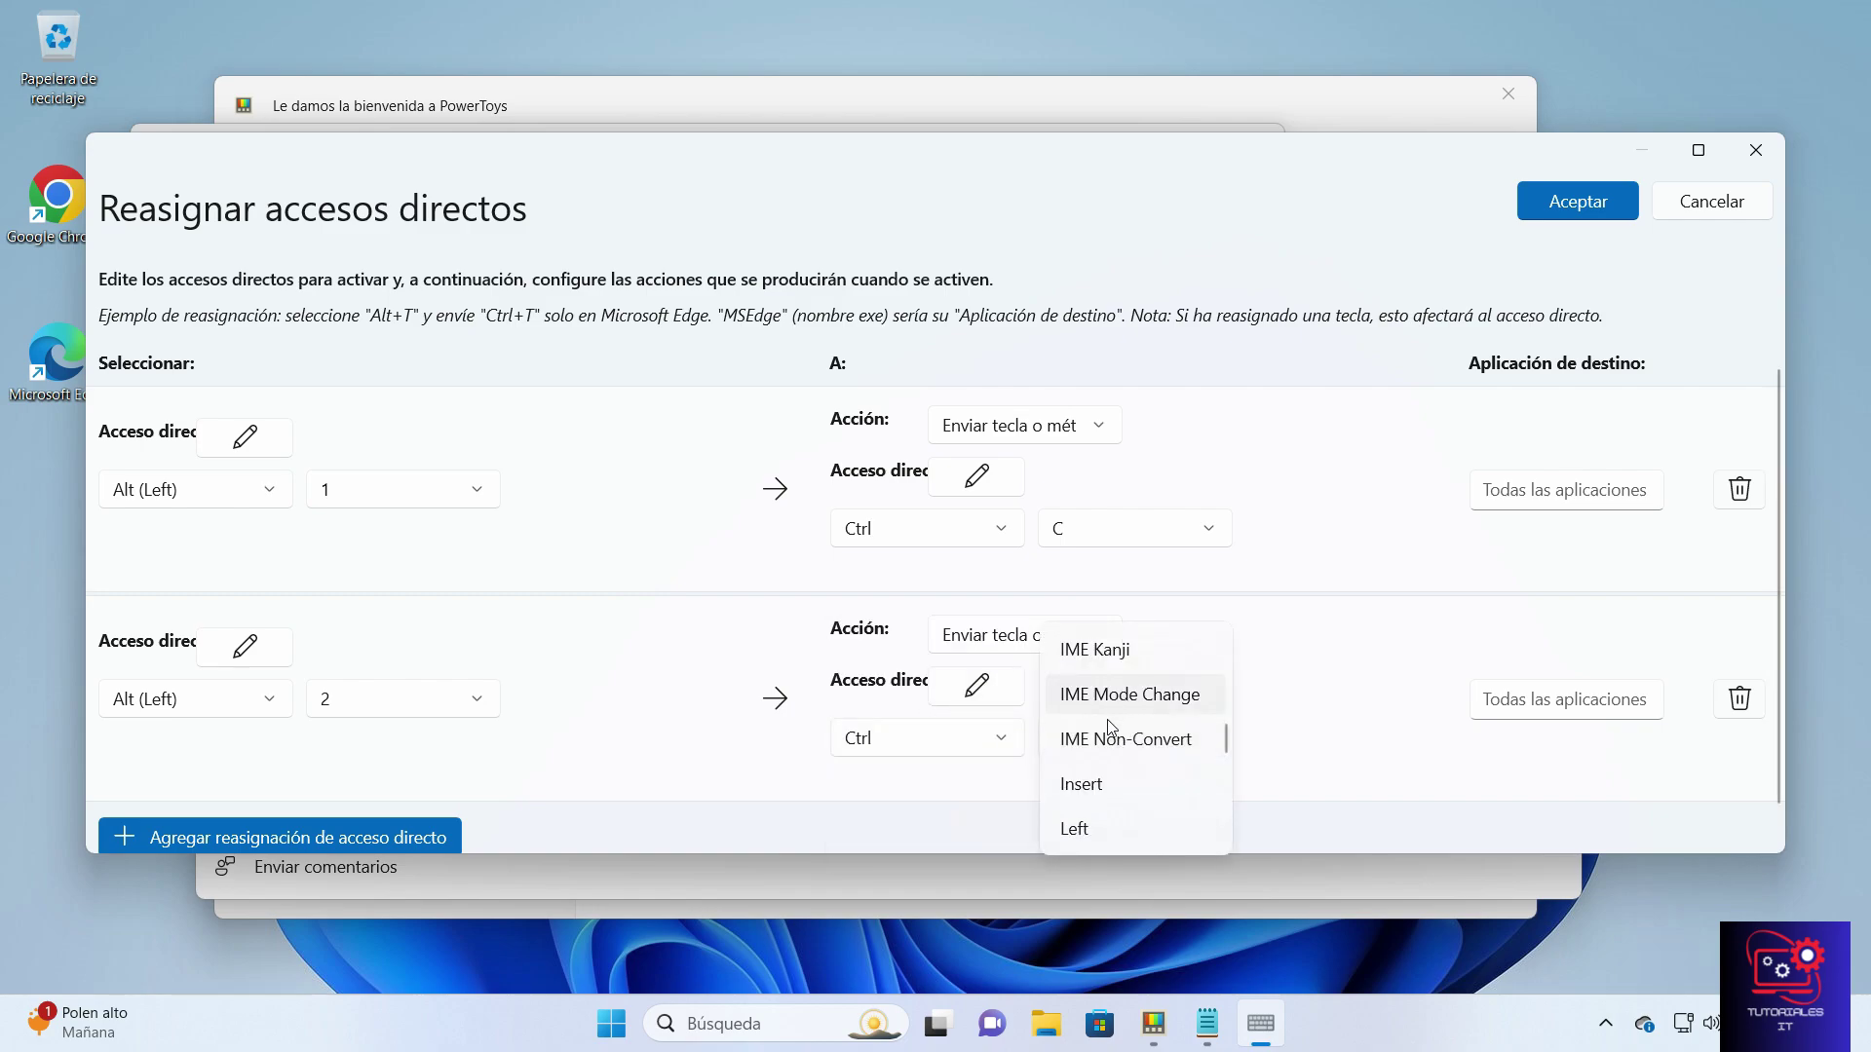
{"action": "scroll", "coordinate": [1101, 731], "scroll_direction": "up", "scroll_amount": 10}
{"action": "left_click", "coordinate": [1093, 731]}
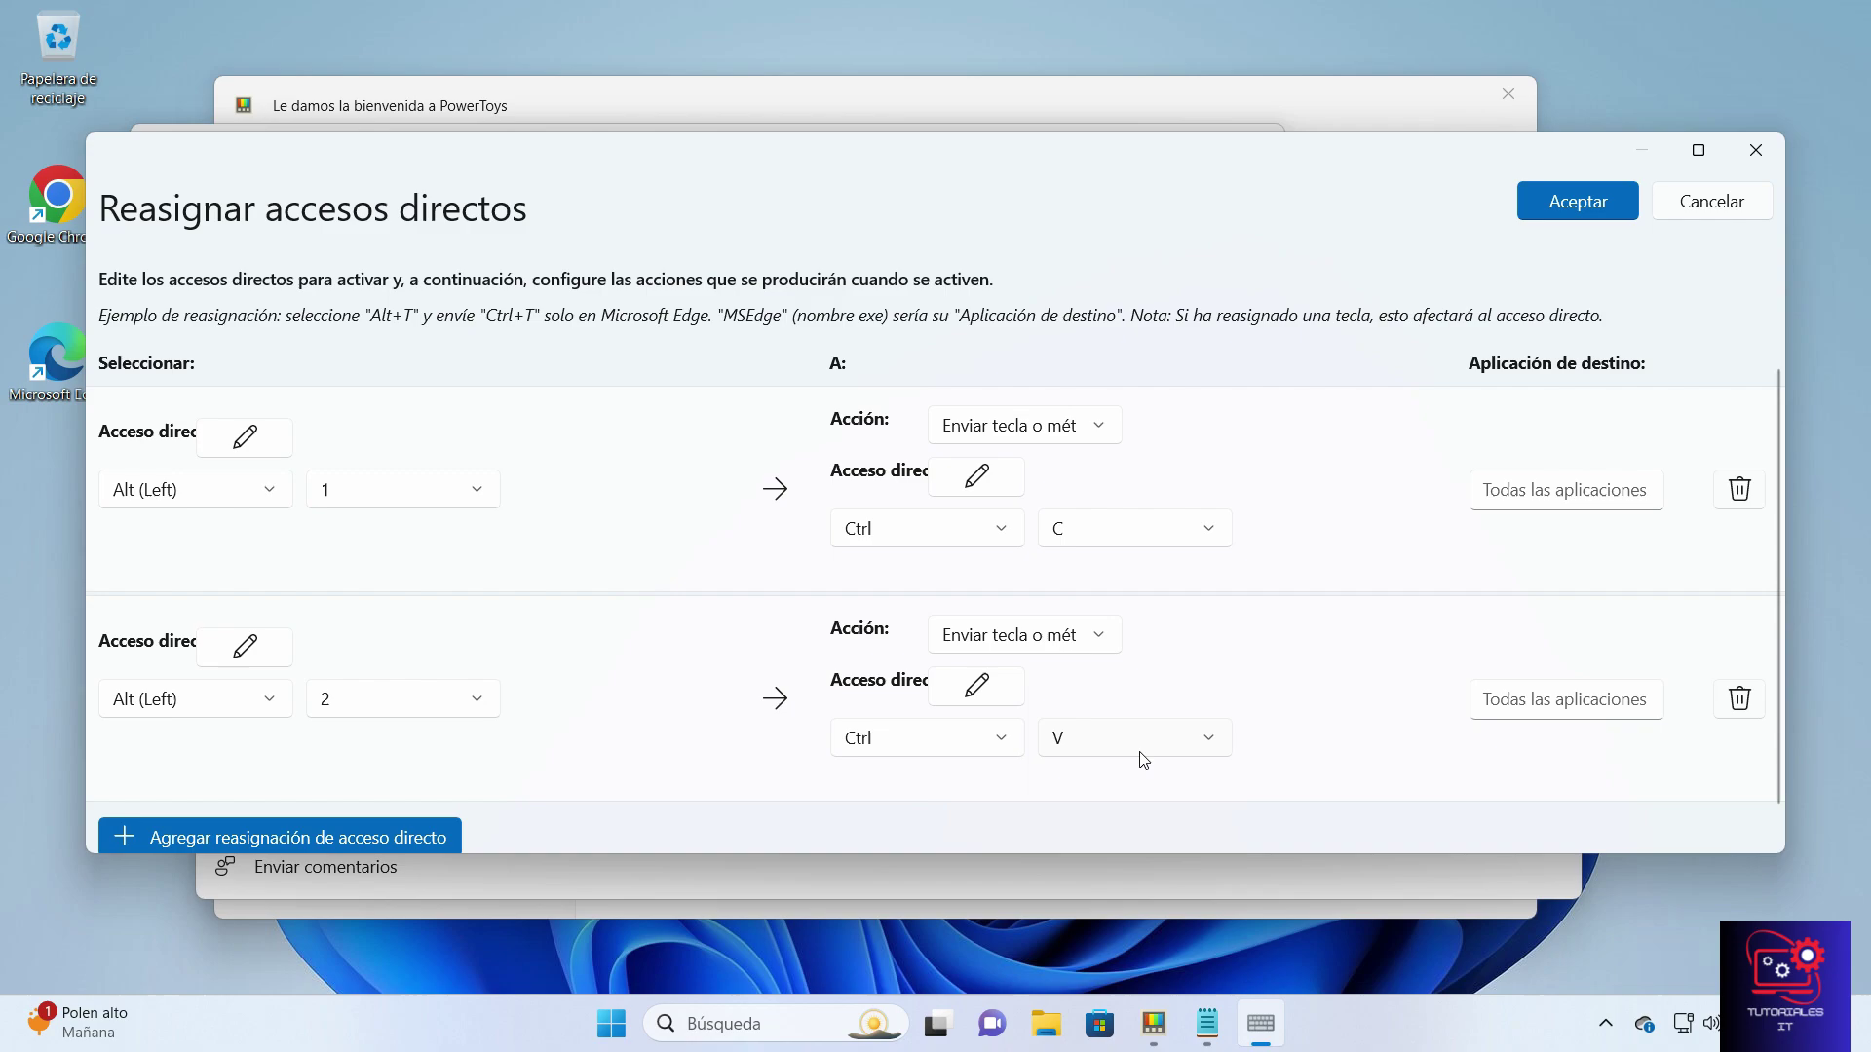
{"action": "left_click", "coordinate": [1569, 205]}
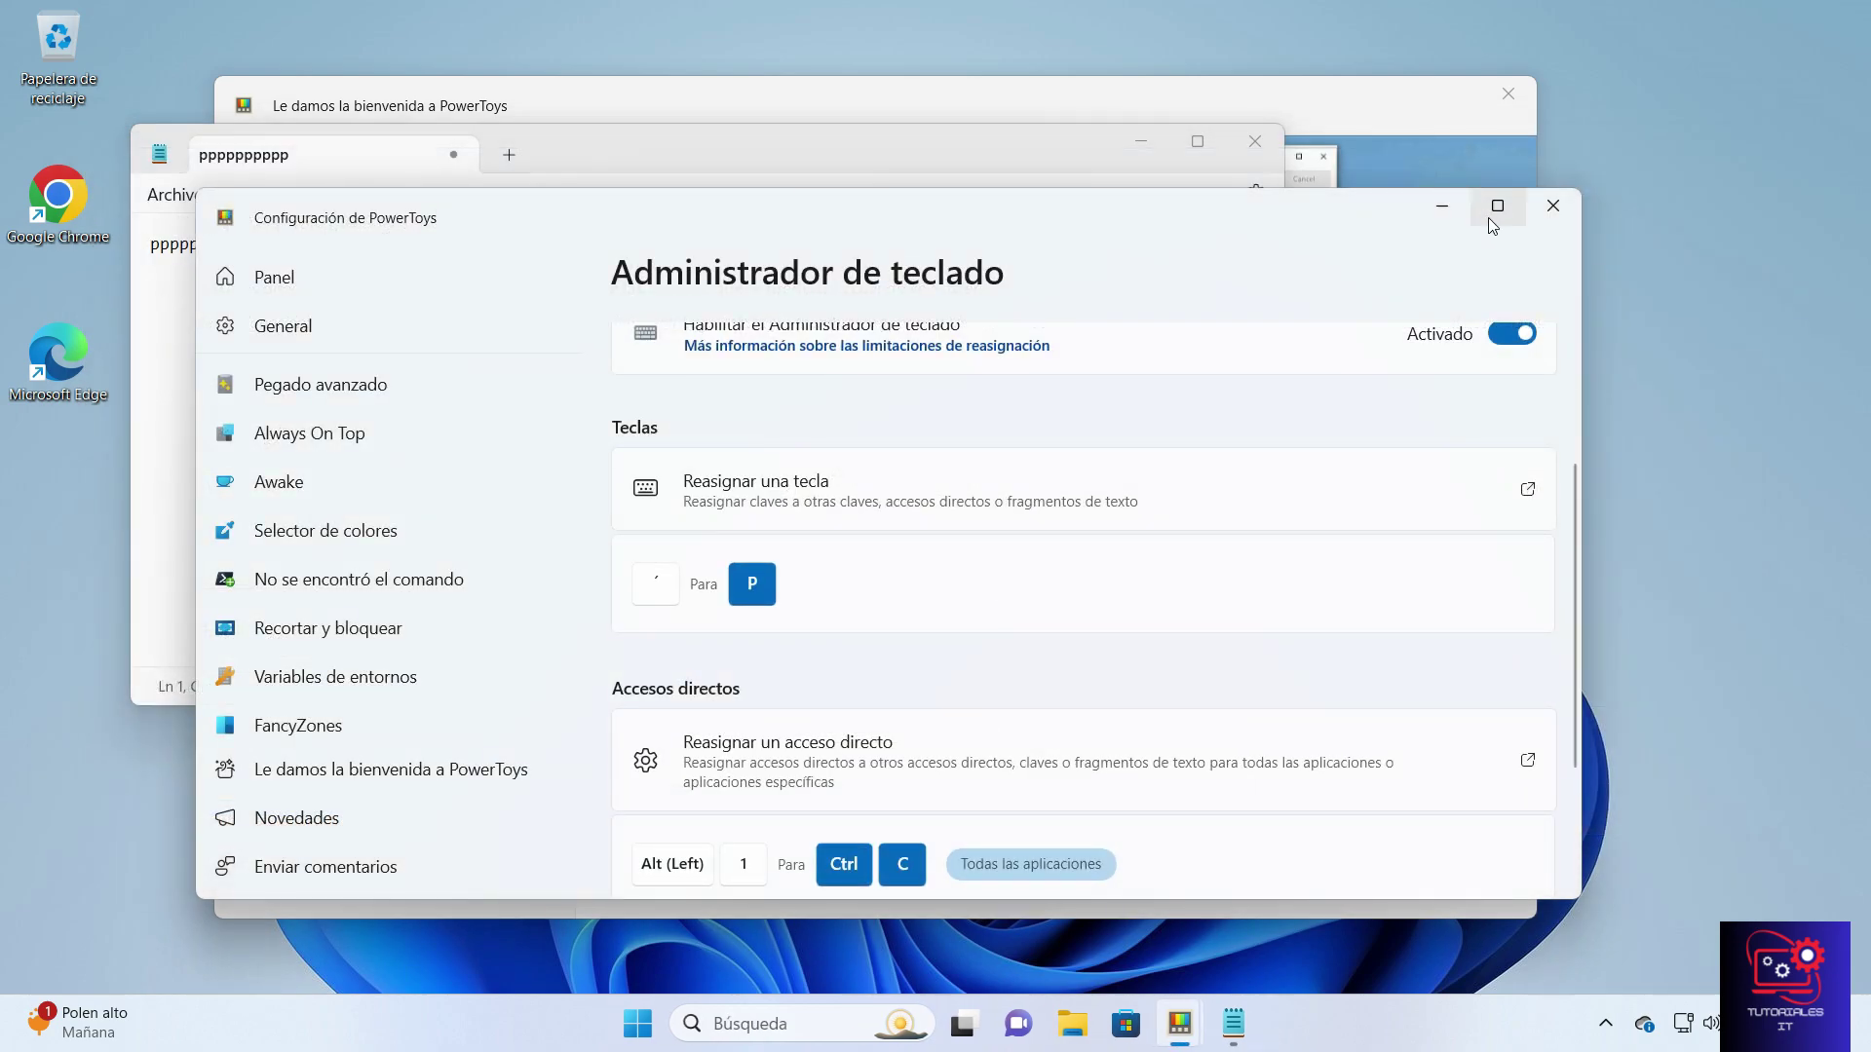
- Minimize the PowerToys settings, then search Windows for teclado and open the on-screen keyboard (Teclado en pantalla)
{"action": "left_click", "coordinate": [1446, 207]}
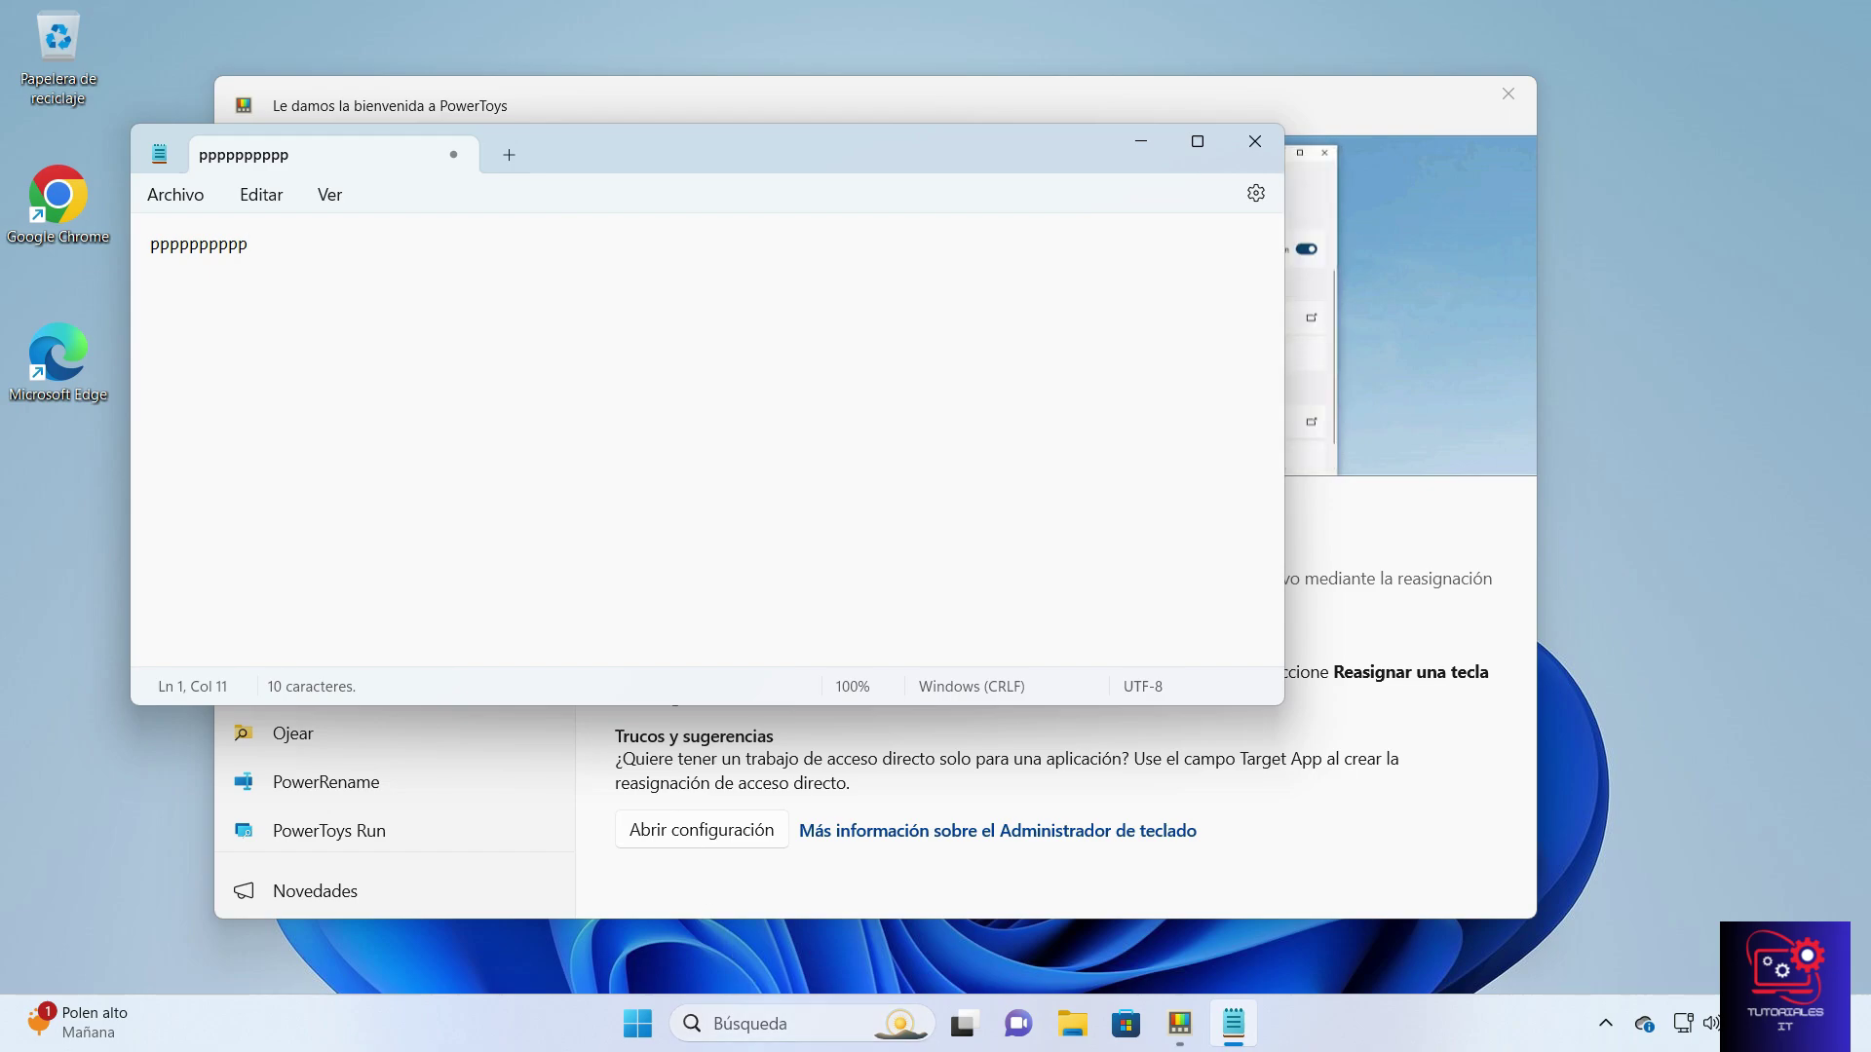
{"action": "left_click", "coordinate": [757, 1023]}
{"action": "type", "text": "teclado"}
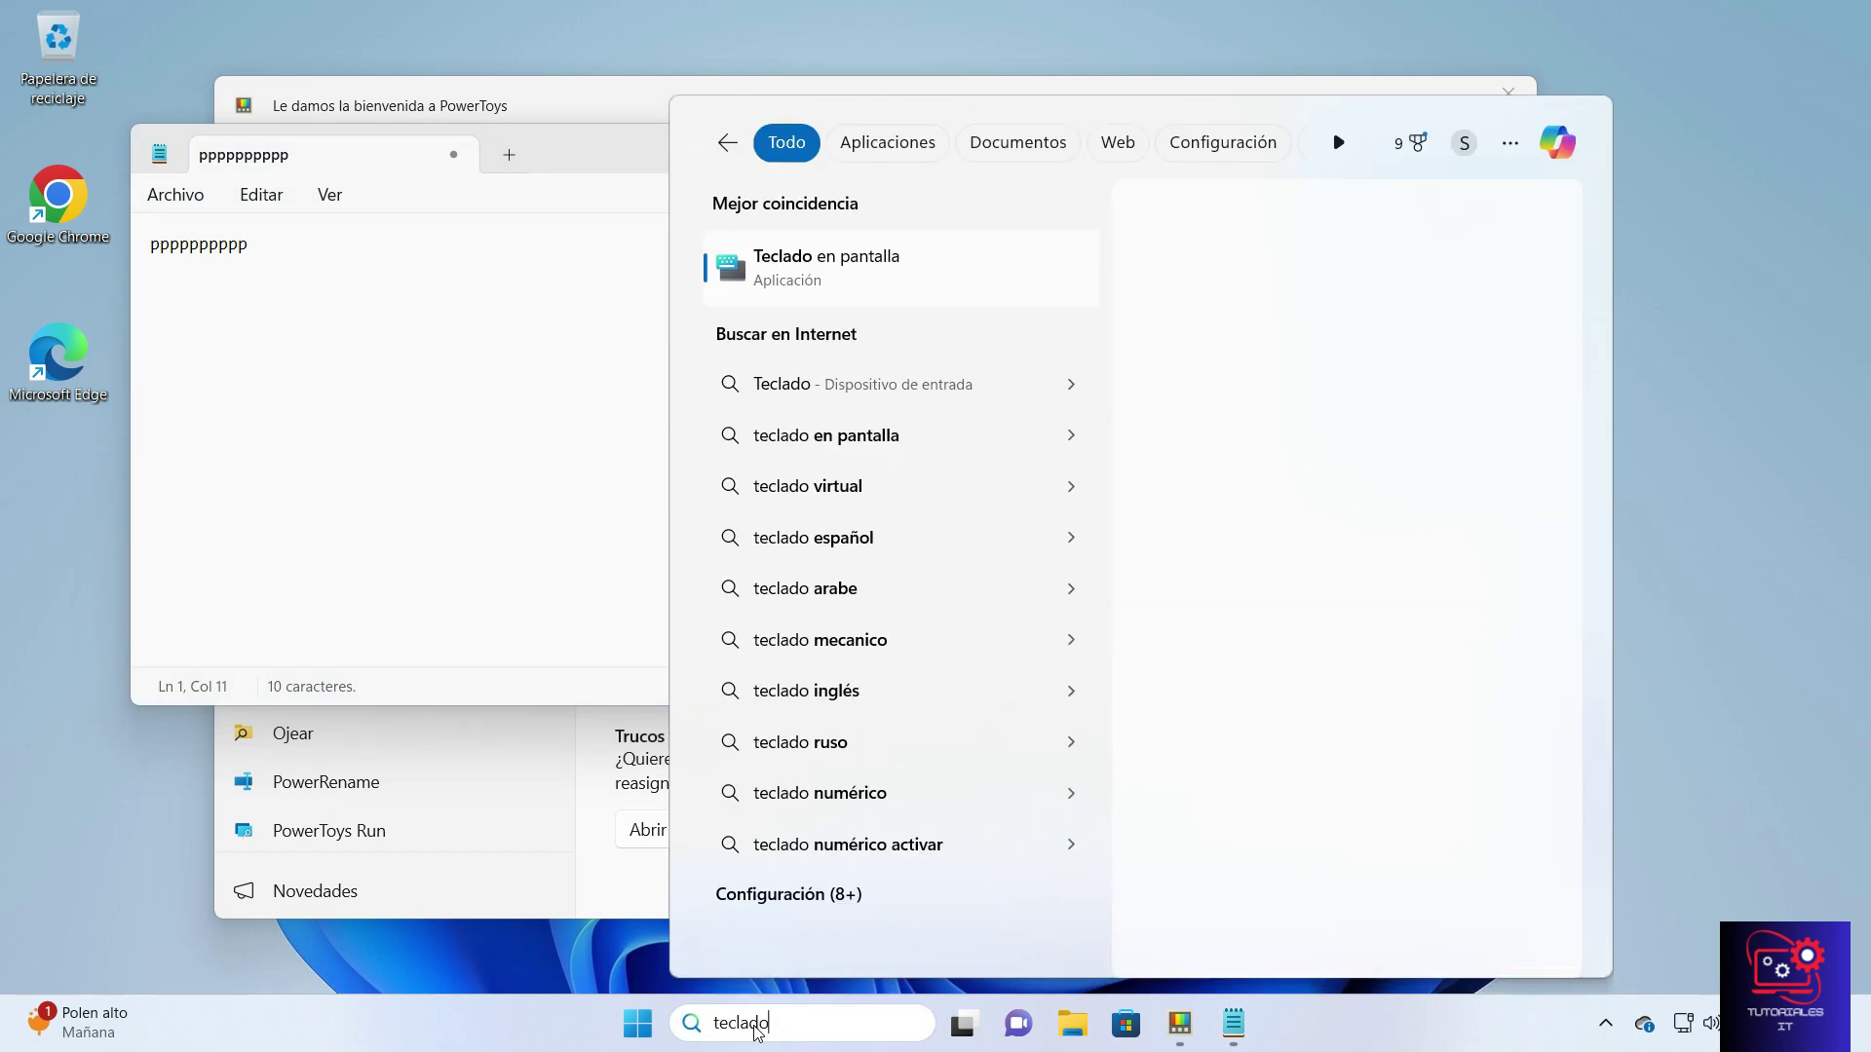
{"action": "left_click", "coordinate": [926, 278]}
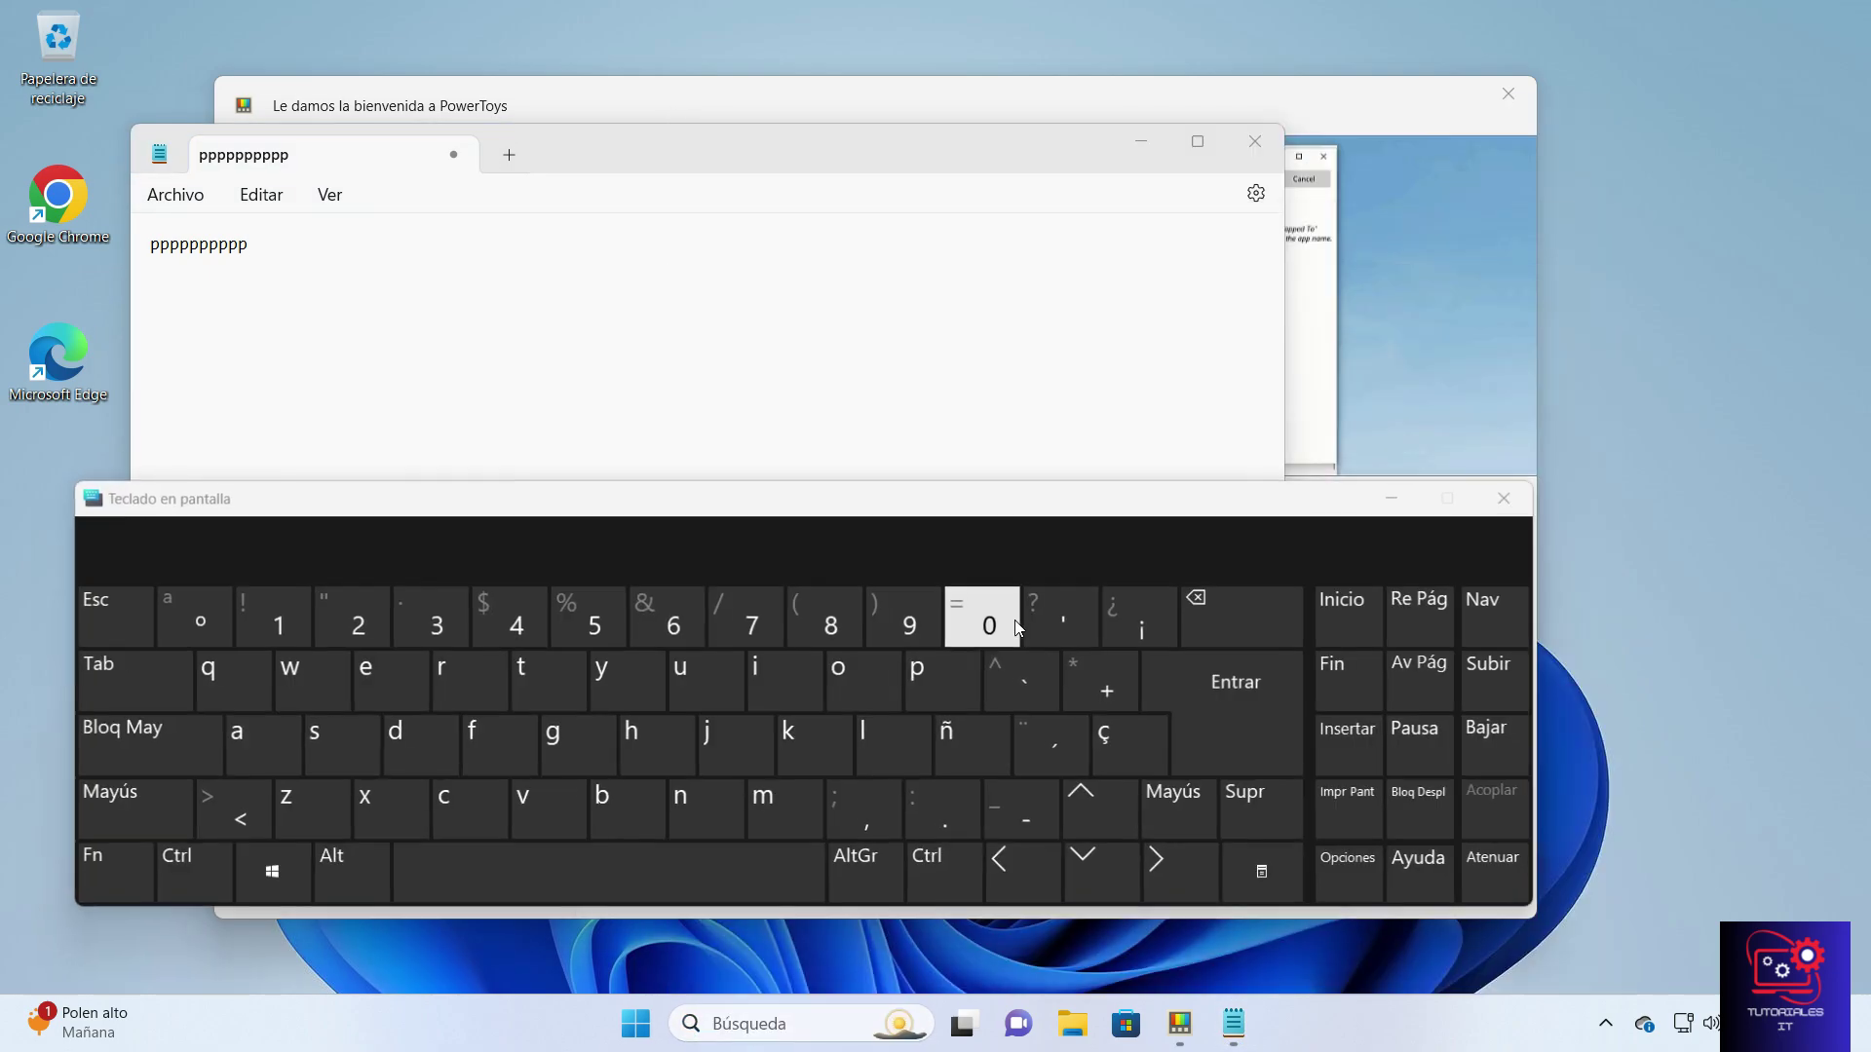
- Select the pppppppppp text in the Notepad document and copy it with the remapped Alt + 1 on the on-screen keyboard
{"action": "left_click", "coordinate": [249, 245]}
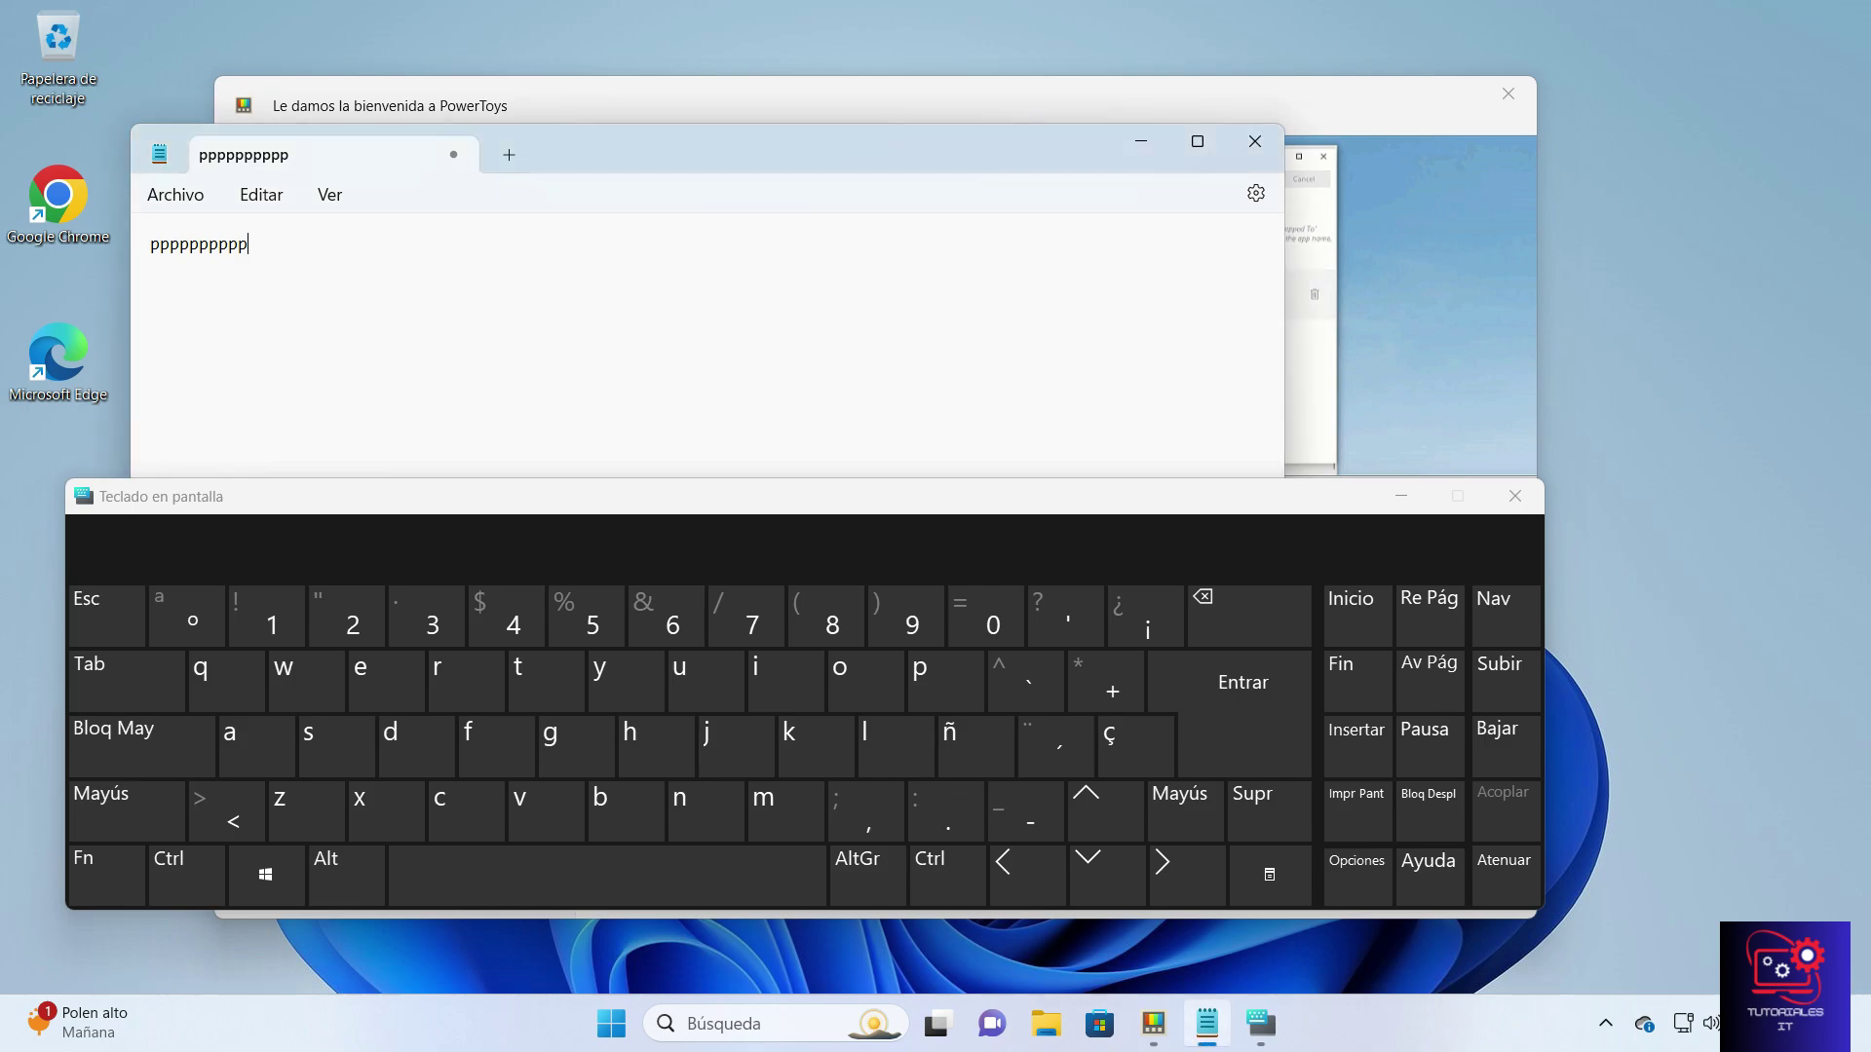
{"action": "left_click_drag", "start_coordinate": [250, 245], "coordinate": [113, 249]}
{"action": "key", "text": "super+c"}
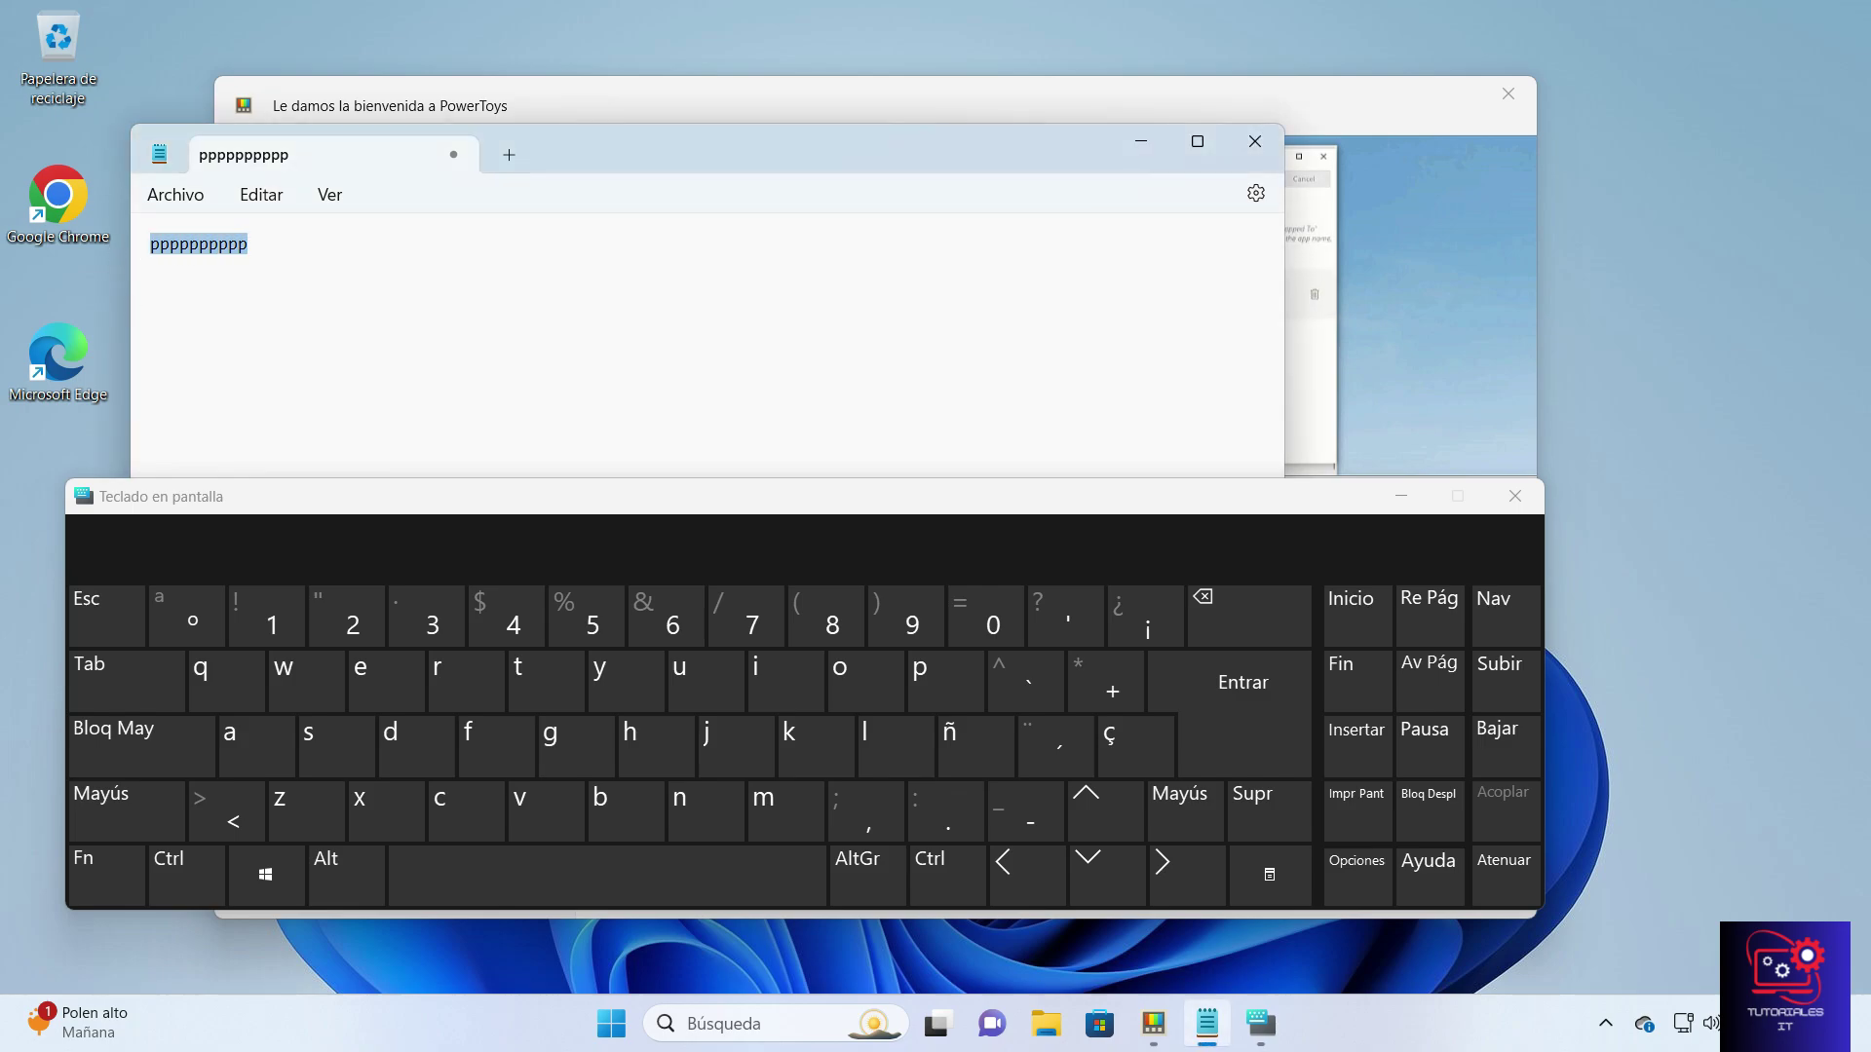
{"action": "left_click", "coordinate": [348, 882]}
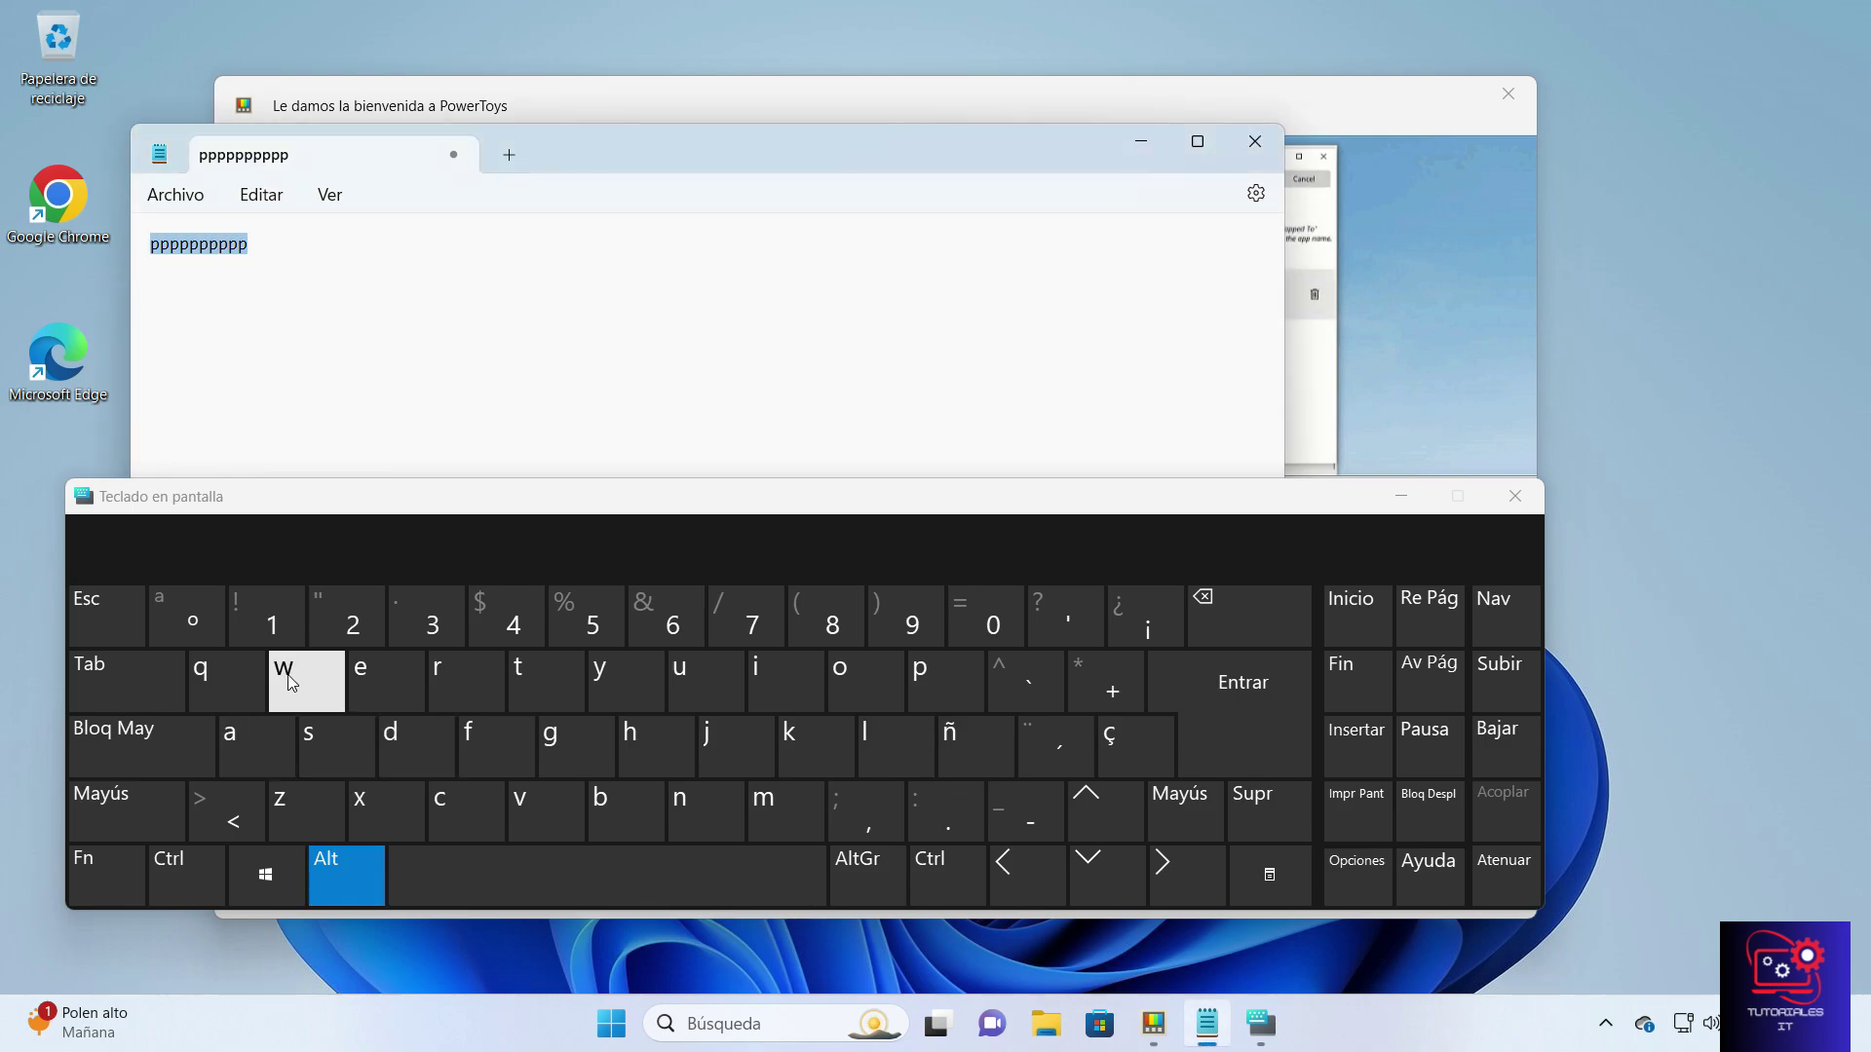
{"action": "left_click", "coordinate": [268, 617]}
- Paste the copied text below the first line in Notepad with the remapped Alt + 2 on the on-screen keyboard
{"action": "left_click", "coordinate": [305, 261]}
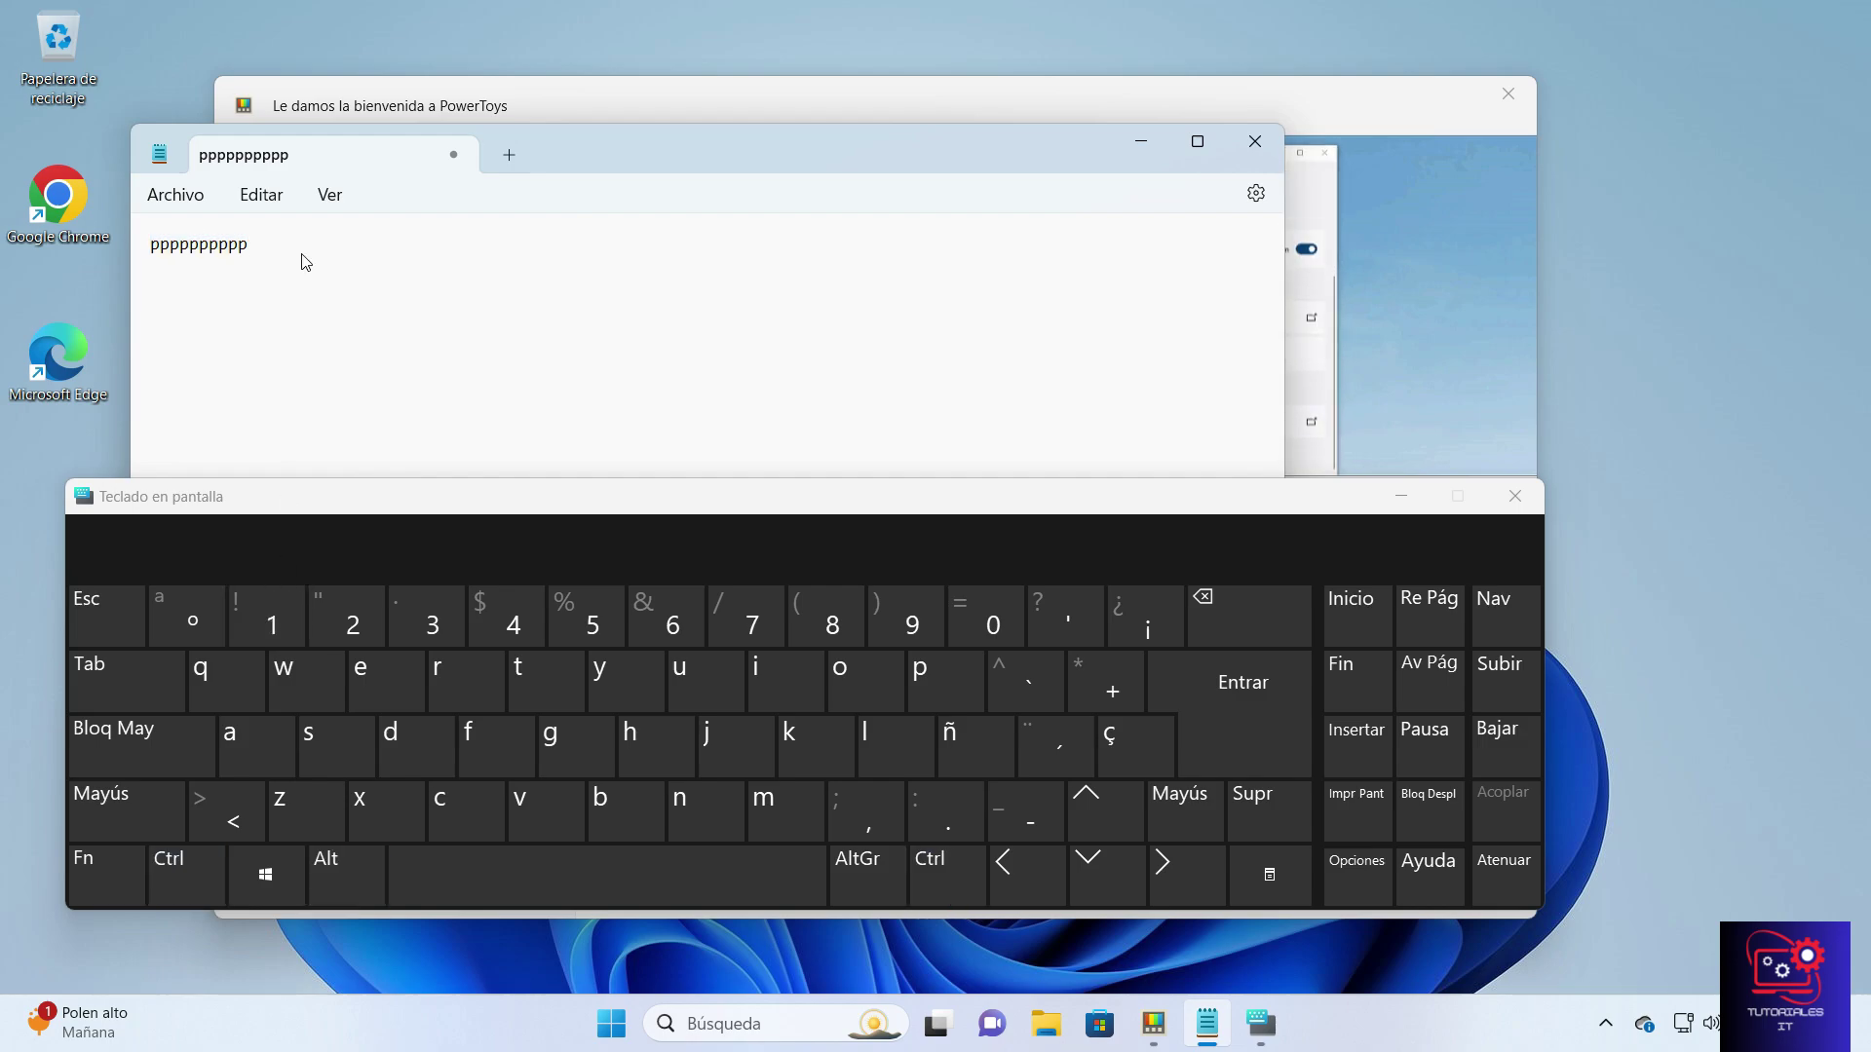
{"action": "left_click", "coordinate": [330, 881]}
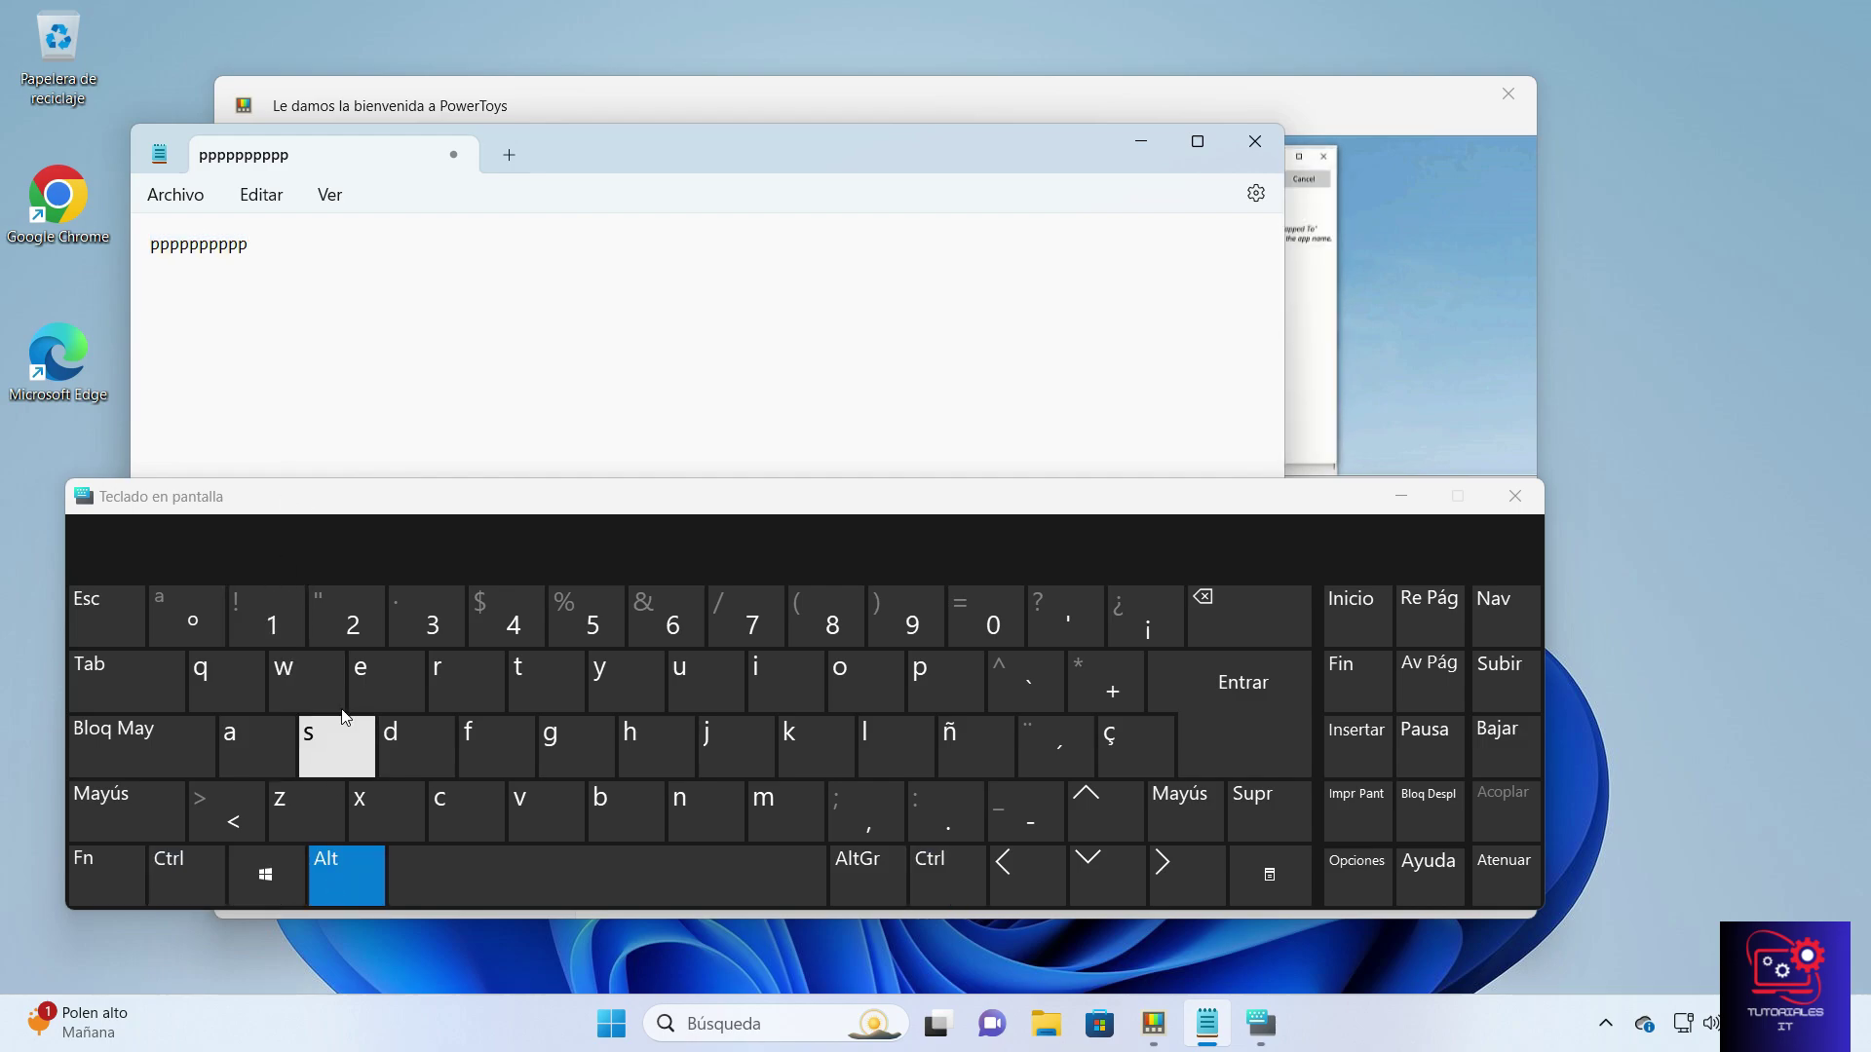
{"action": "left_click", "coordinate": [352, 633]}
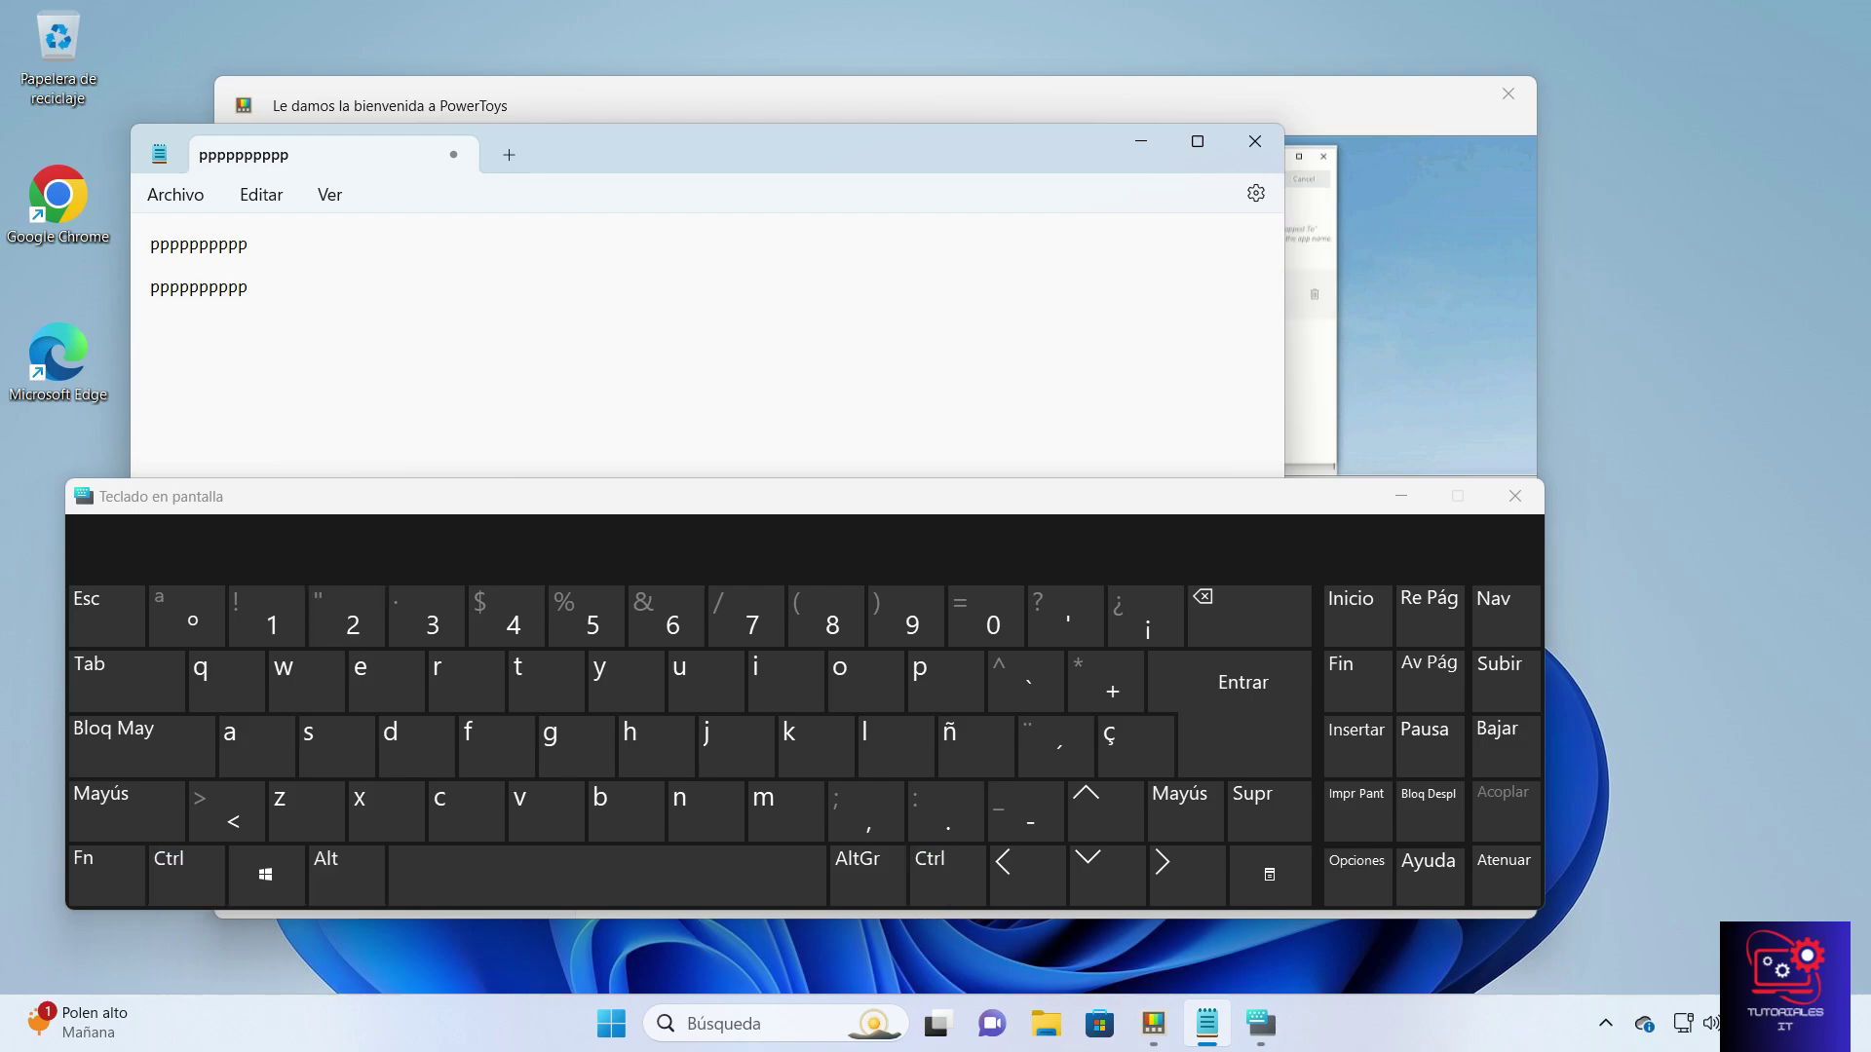